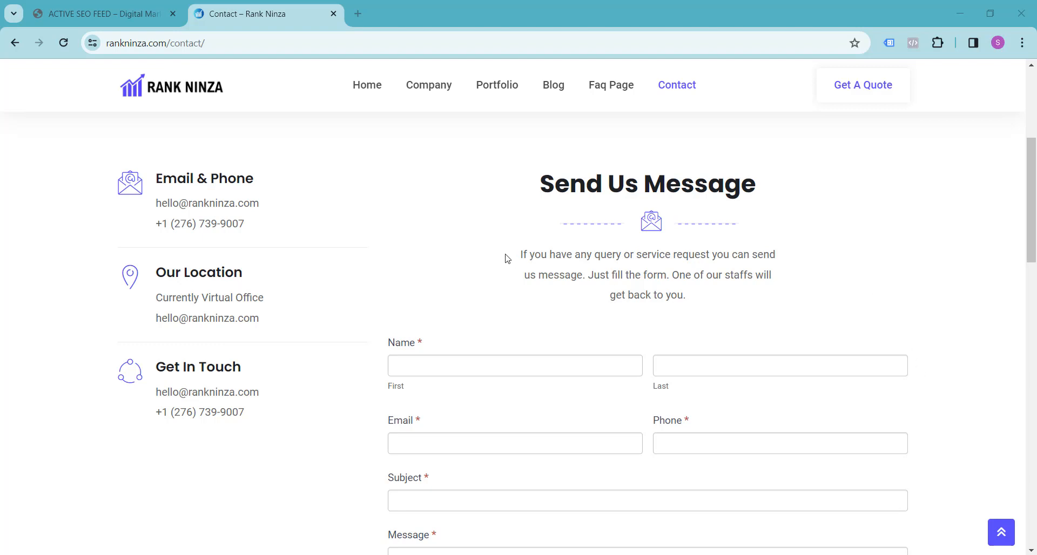
Switch to the ACTIVE SEO FEED store and add the Epik Silicone Case Full – Lavender from New Arrivals to the cart.
left_click(129, 22)
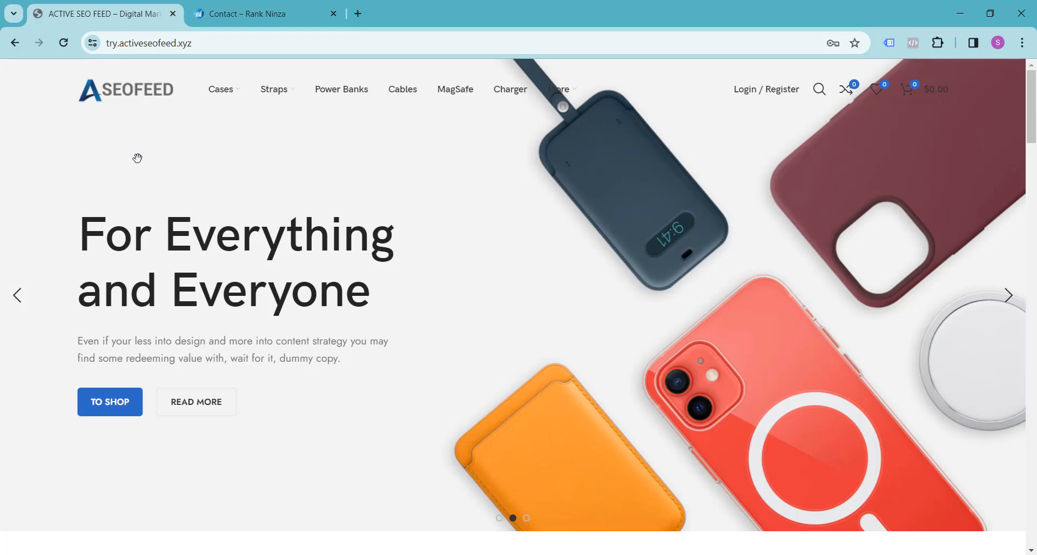
scroll(232, 153, "down", 10)
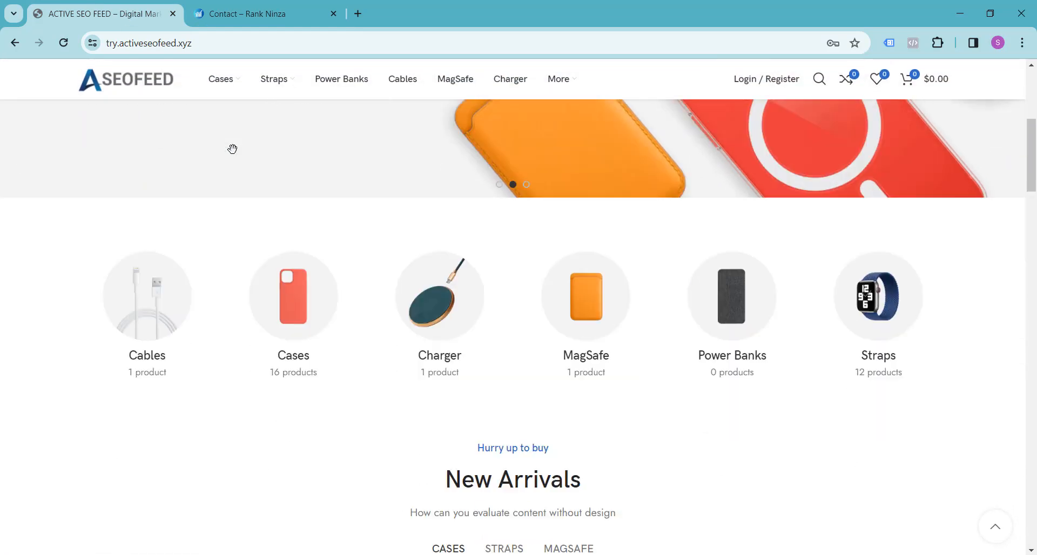
scroll(232, 148, "down", 1)
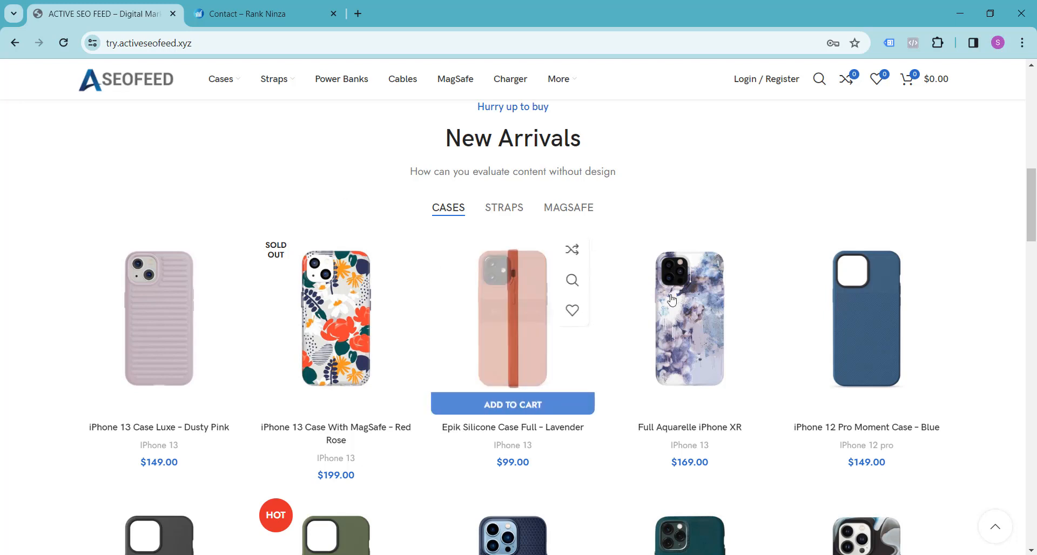
mouse_move(408, 277)
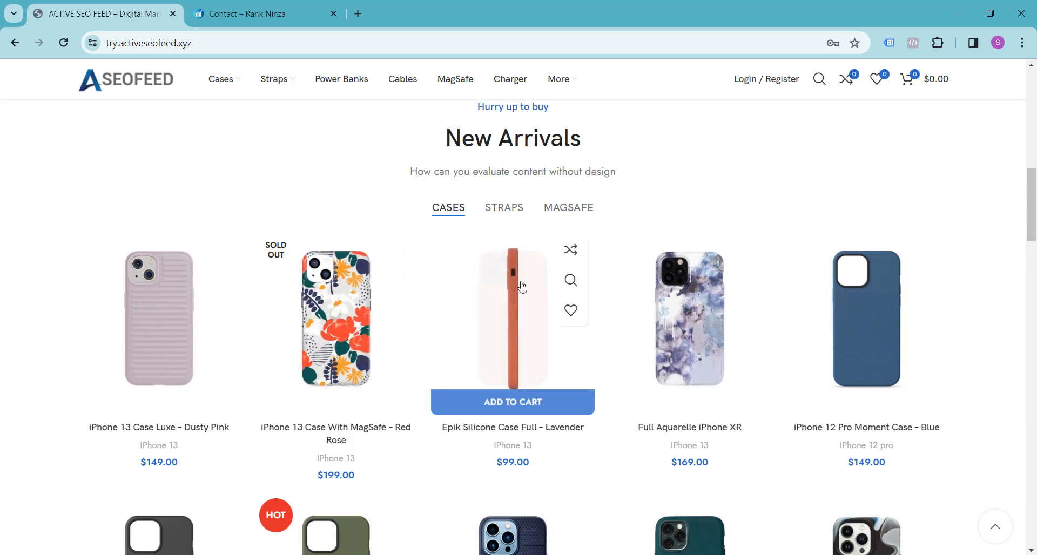
left_click(507, 408)
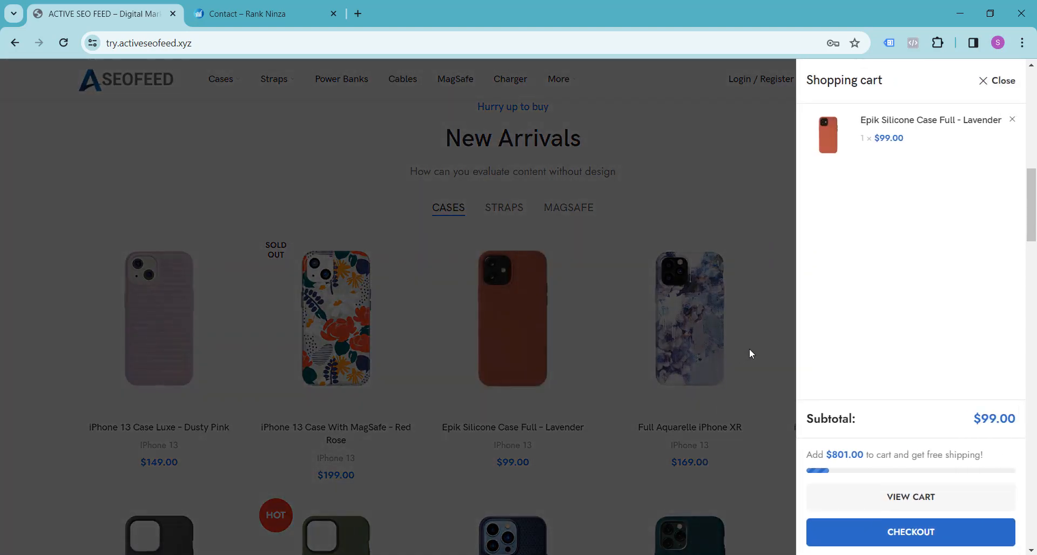
Add the iPhone 12 Pro Moment Case – Blue to the cart and proceed to checkout.
left_click(750, 350)
left_click(850, 401)
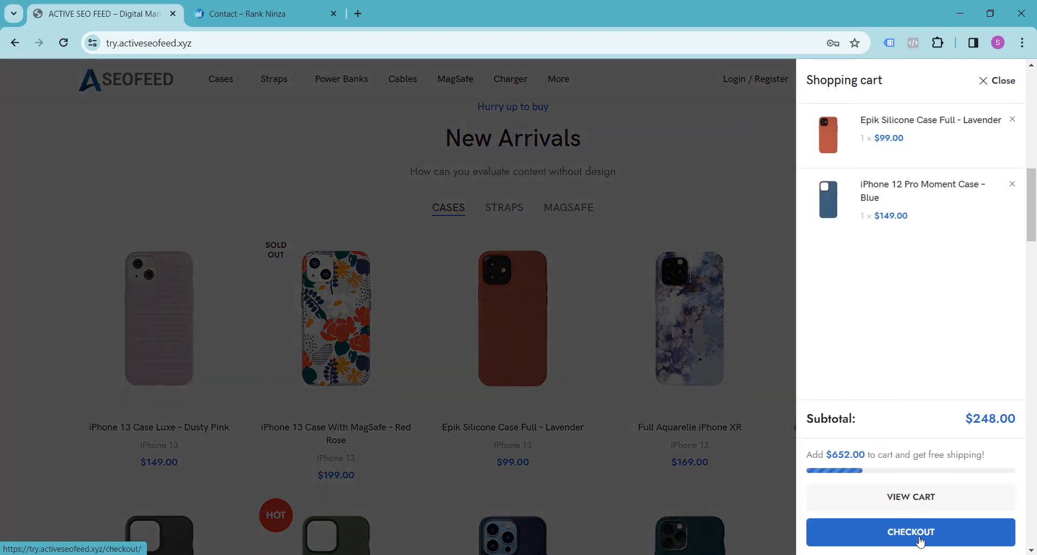
left_click(917, 537)
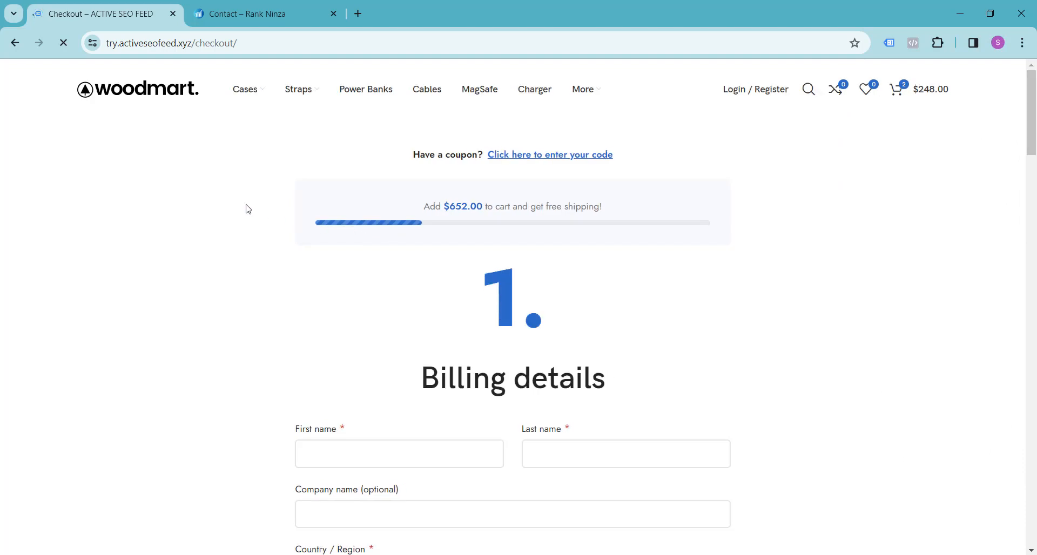
Fill in the customer's first and last name in the billing details using the saved suggestions.
scroll(248, 209, "down", 4)
left_click(336, 252)
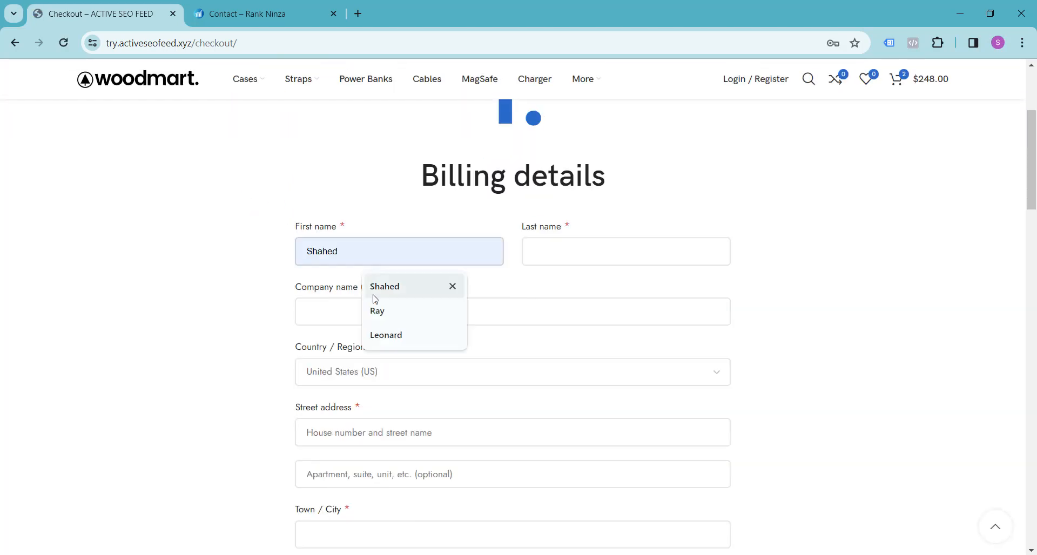
left_click(378, 312)
left_click(559, 251)
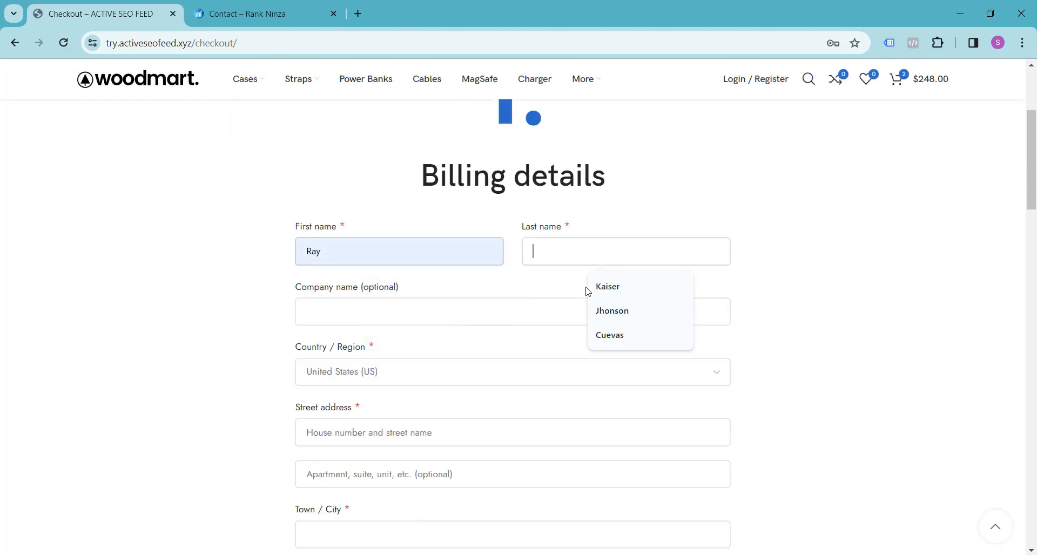
left_click(608, 312)
Fill in the billing street address and town or city using the saved suggestions.
scroll(408, 345, "down", 2)
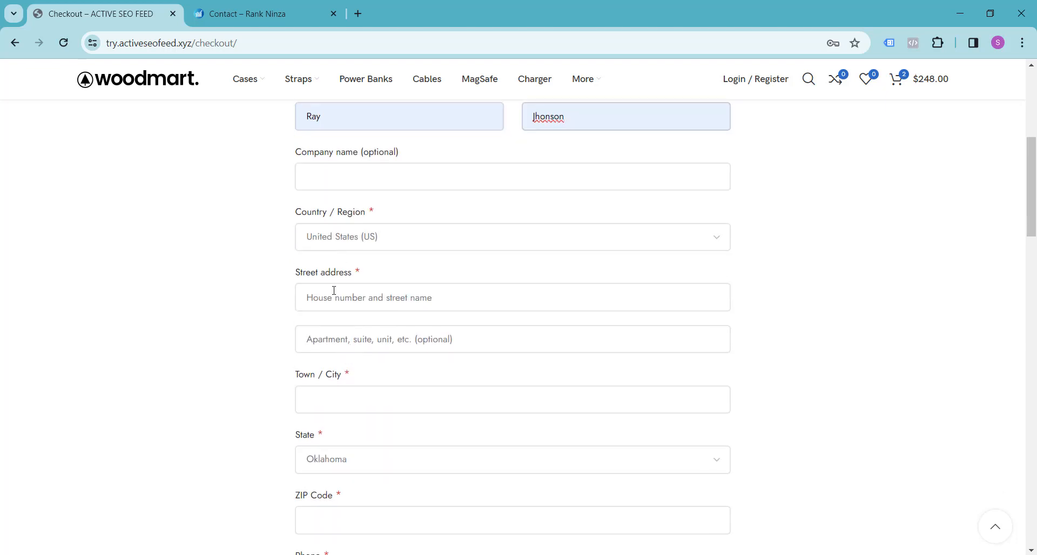
left_click(334, 291)
left_click(383, 355)
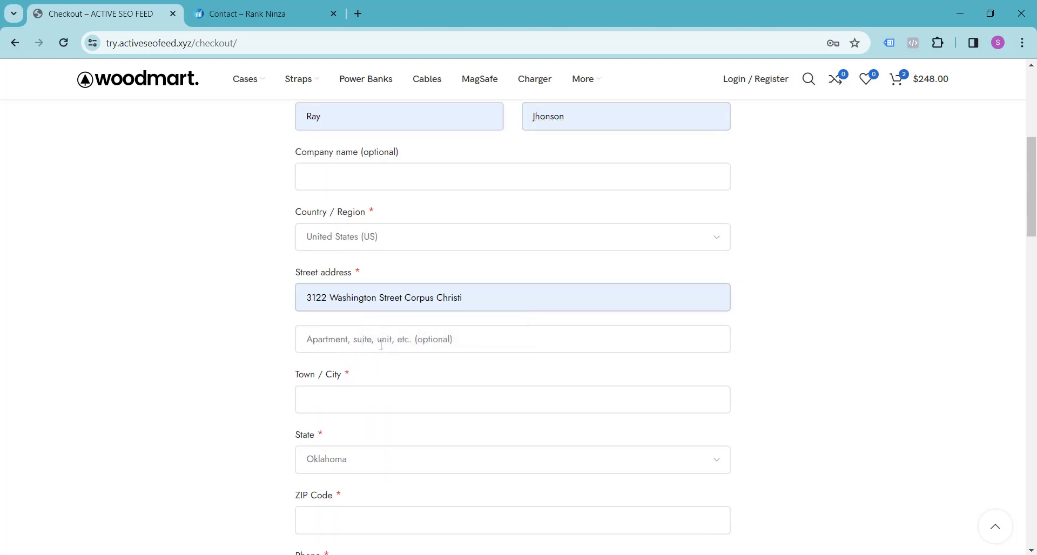
left_click(367, 399)
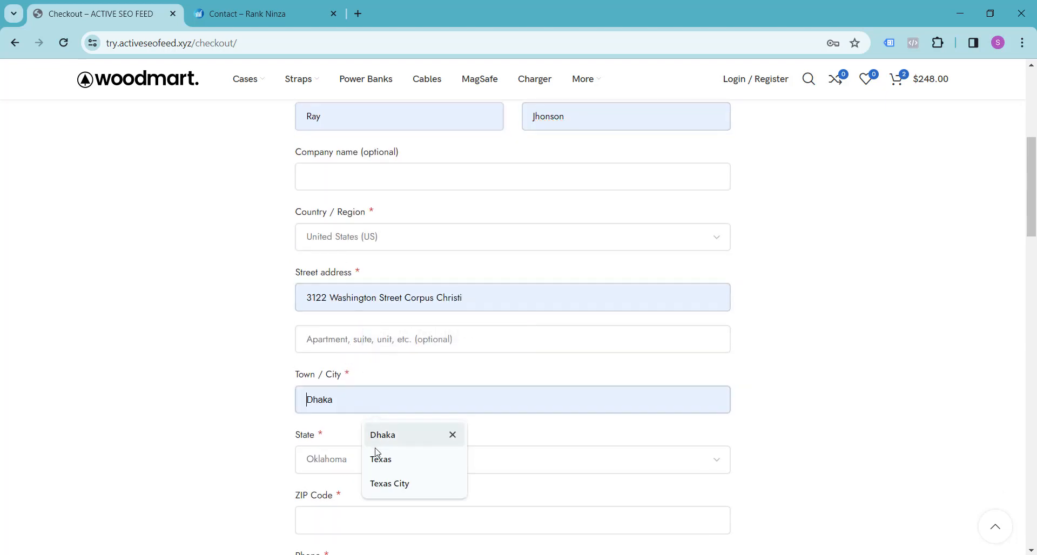
left_click(380, 485)
Fill in the billing ZIP code and the customer's phone number using the saved suggestions.
scroll(270, 416, "down", 5)
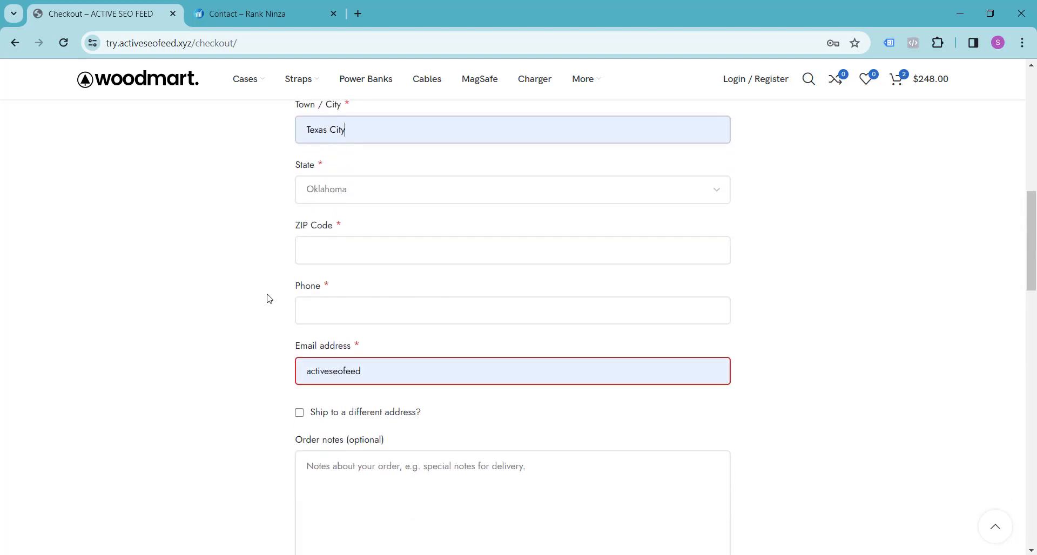
left_click(319, 249)
left_click(383, 286)
left_click(340, 309)
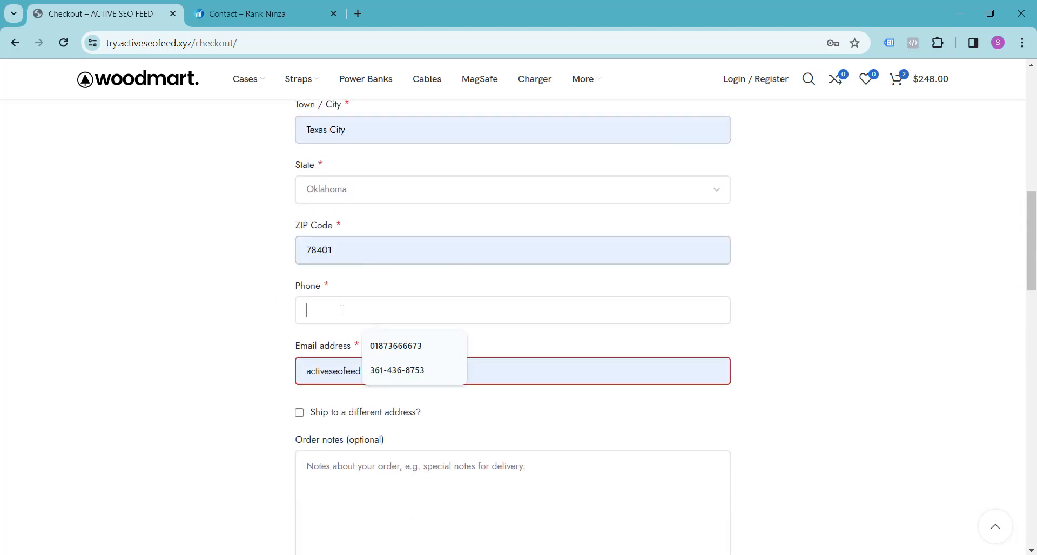
left_click(400, 370)
Replace the prefilled entry in the billing email field with the customer's test email address.
scroll(185, 347, "down", 3)
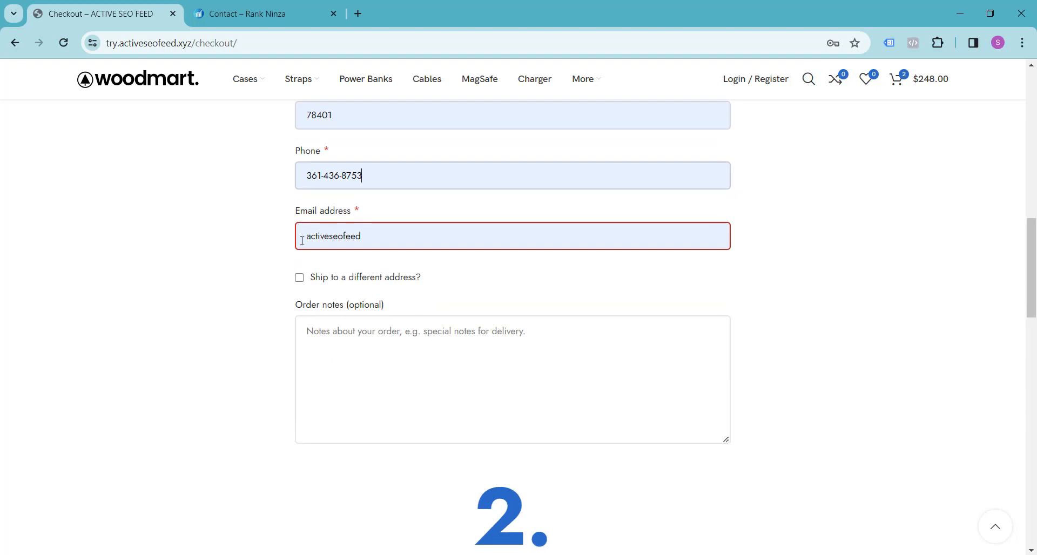
left_click(308, 238)
left_click_drag(308, 237, 457, 238)
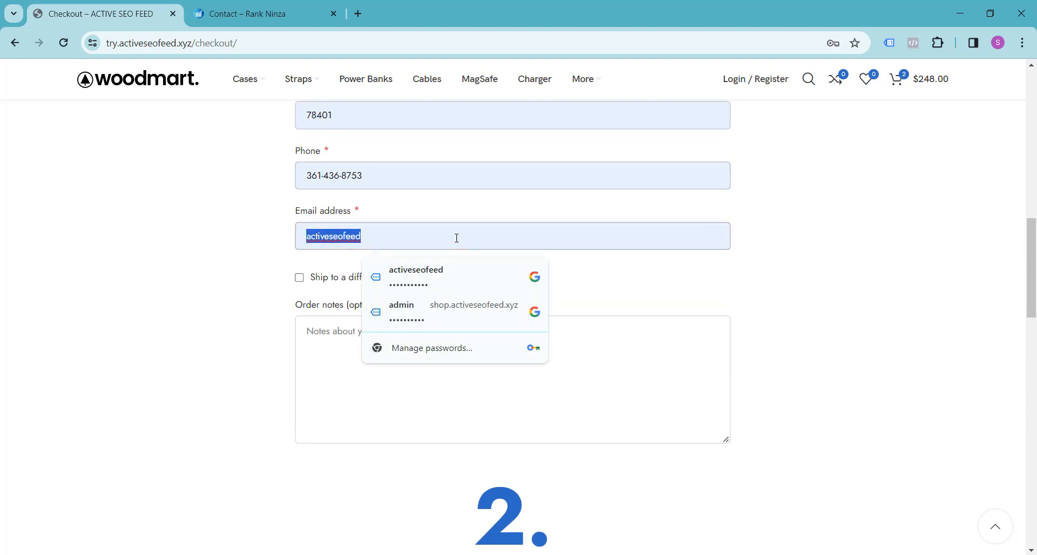
type("test")
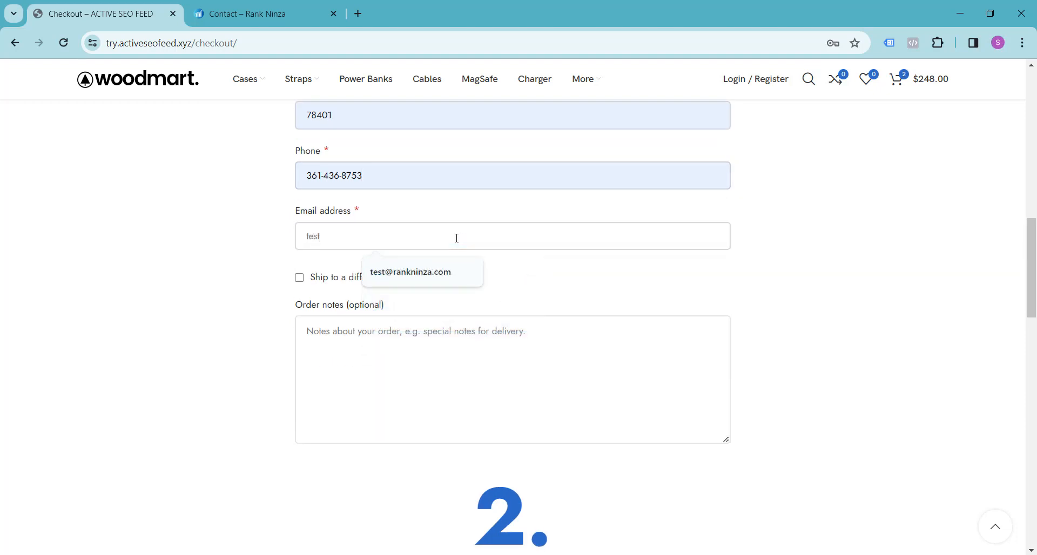
left_click(423, 270)
Review the order summary's products, shipping, total and partial-payment options, along with the payment information section.
scroll(211, 294, "down", 7)
scroll(213, 265, "down", 1)
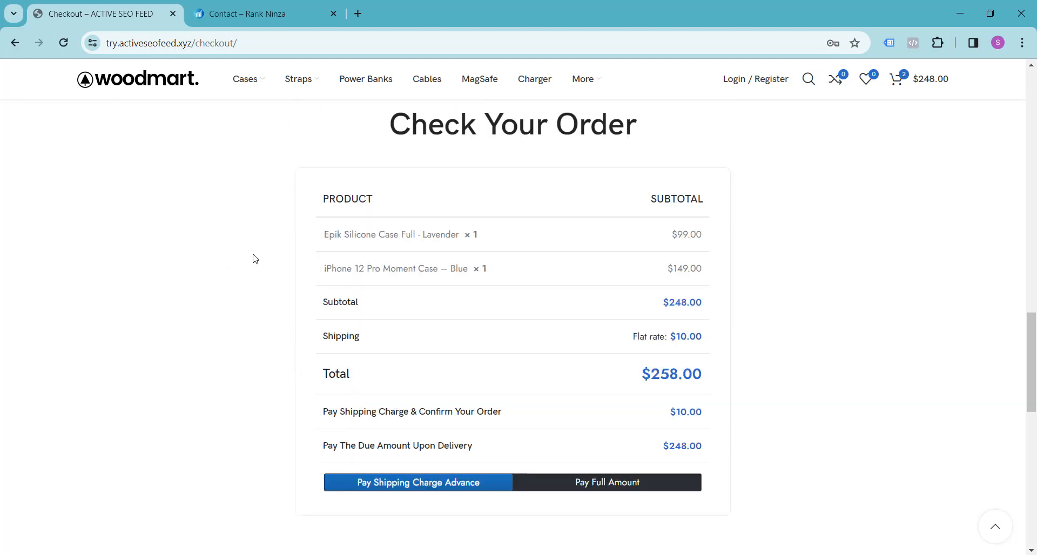
scroll(324, 244, "down", 1)
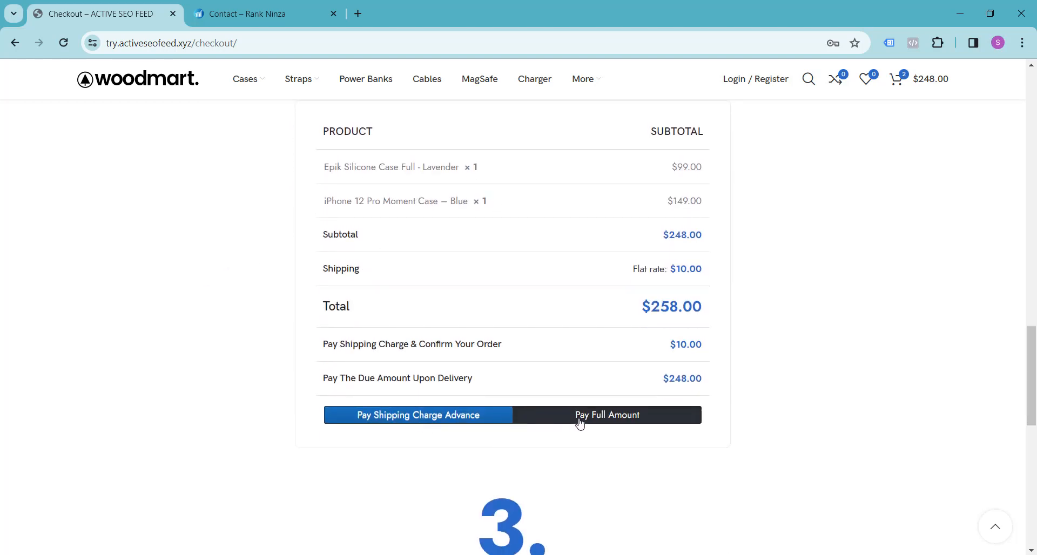
scroll(238, 351, "up", 2)
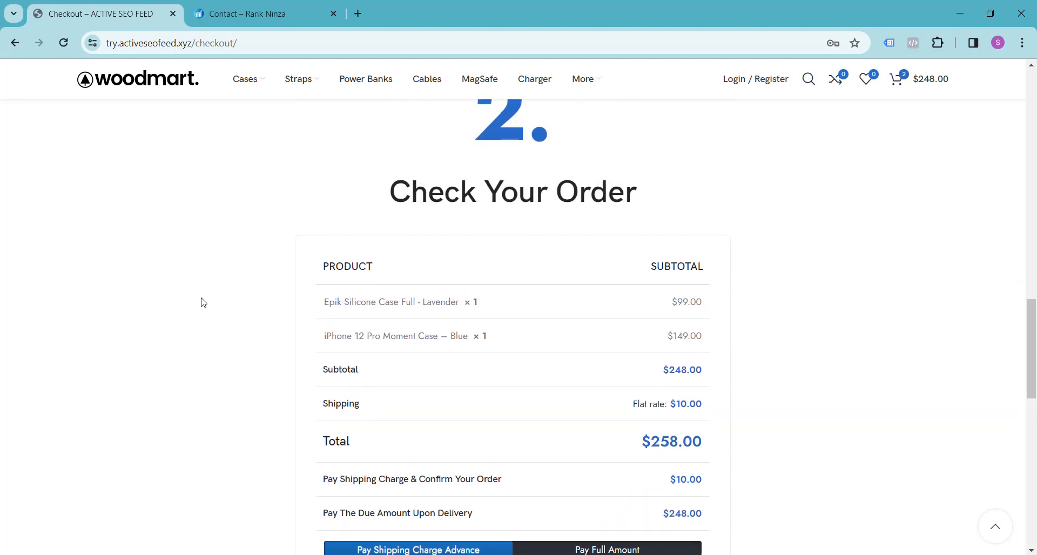
scroll(200, 301, "down", 2)
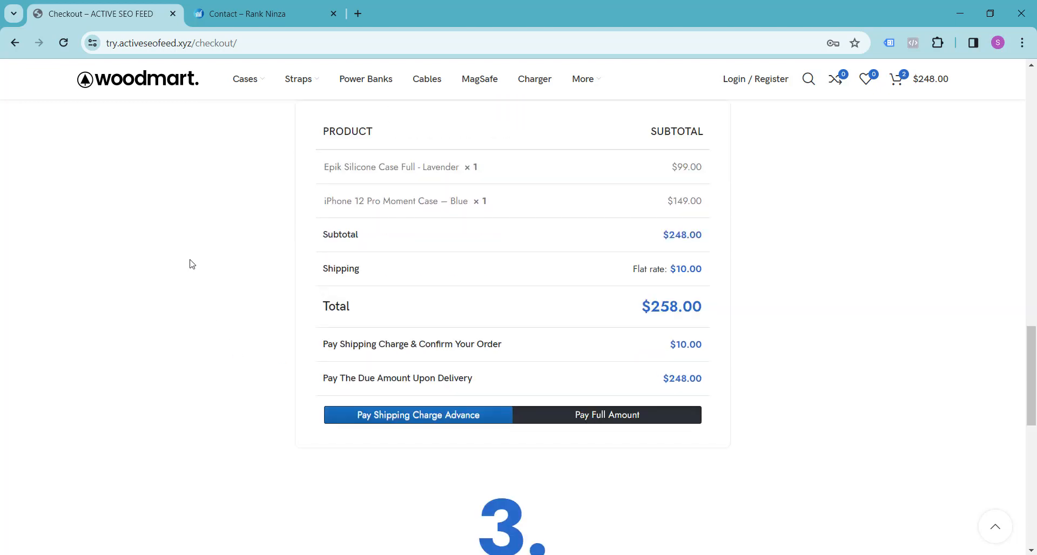
scroll(192, 264, "down", 1)
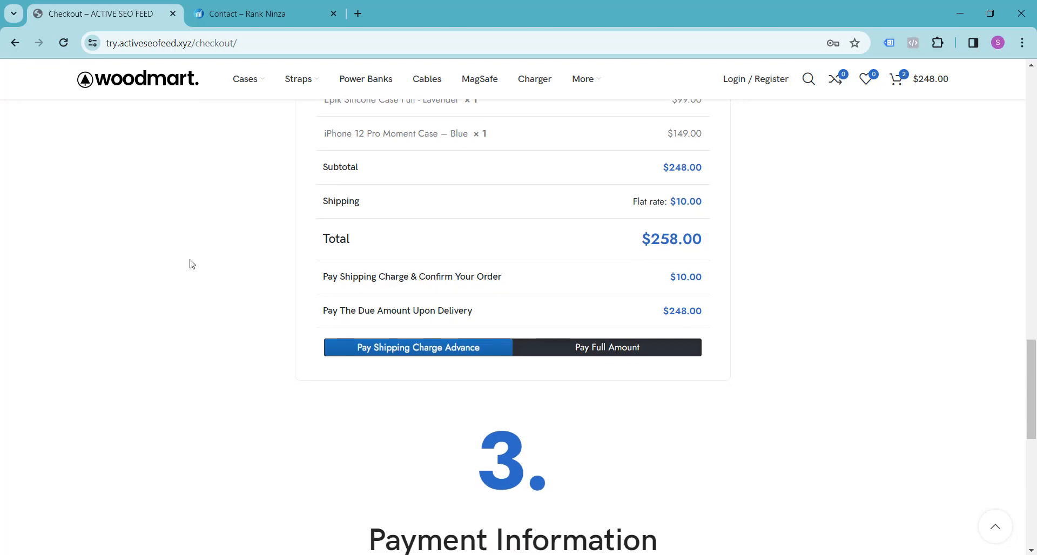
scroll(191, 264, "down", 1)
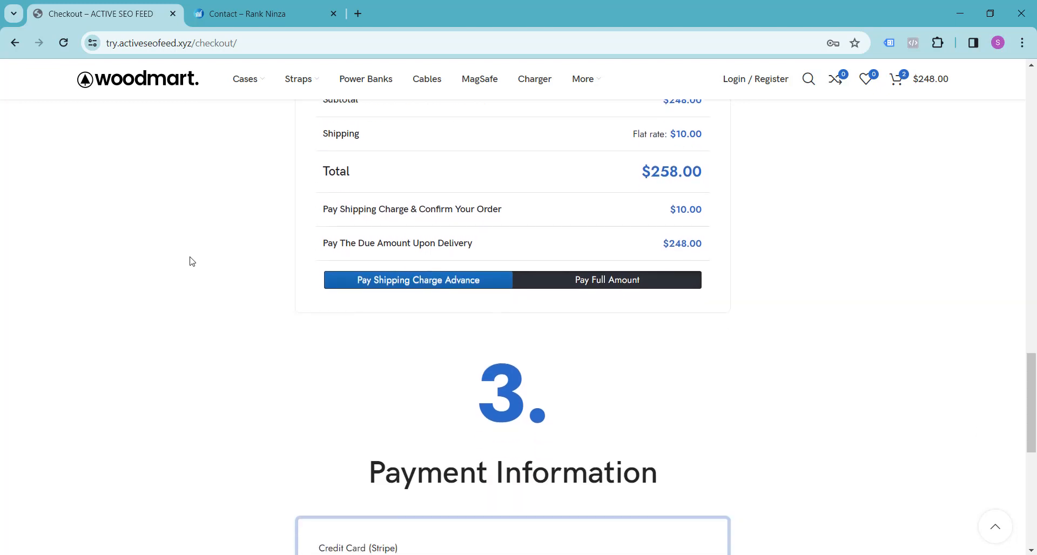
scroll(192, 264, "up", 1)
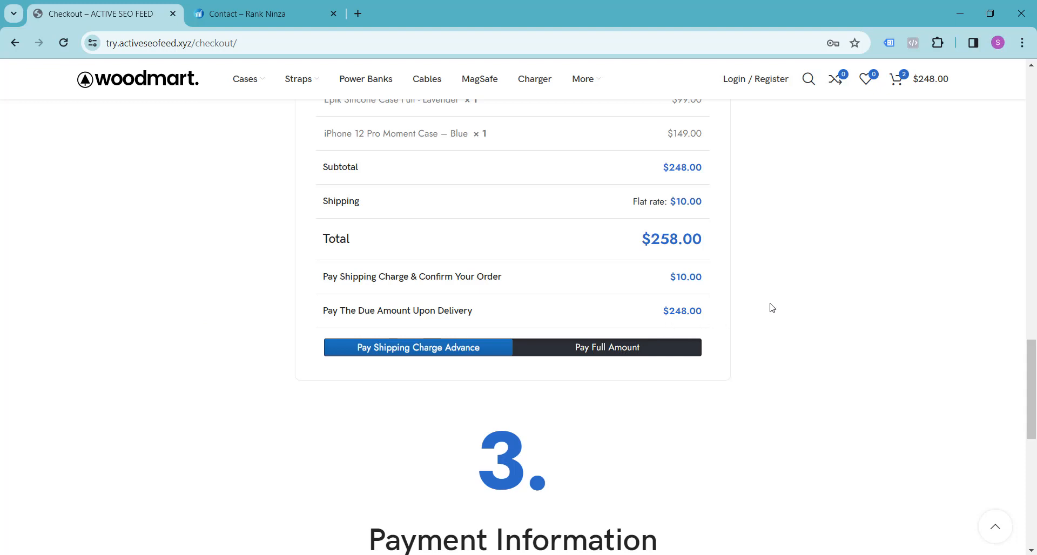
scroll(771, 308, "down", 5)
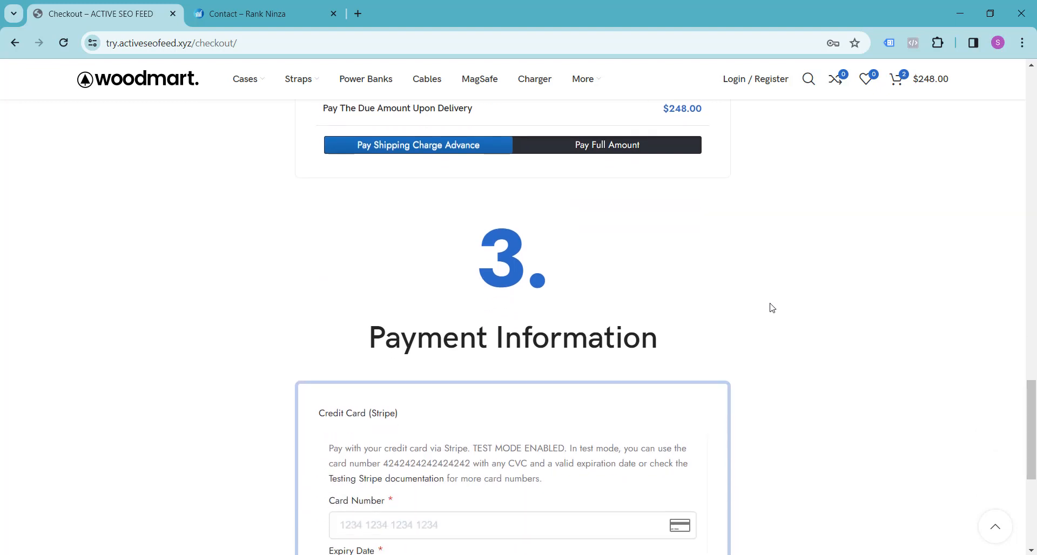
Choose Pay Shipping Charge Advance and check the amounts payable for order confirmation and upon delivery.
scroll(819, 317, "up", 4)
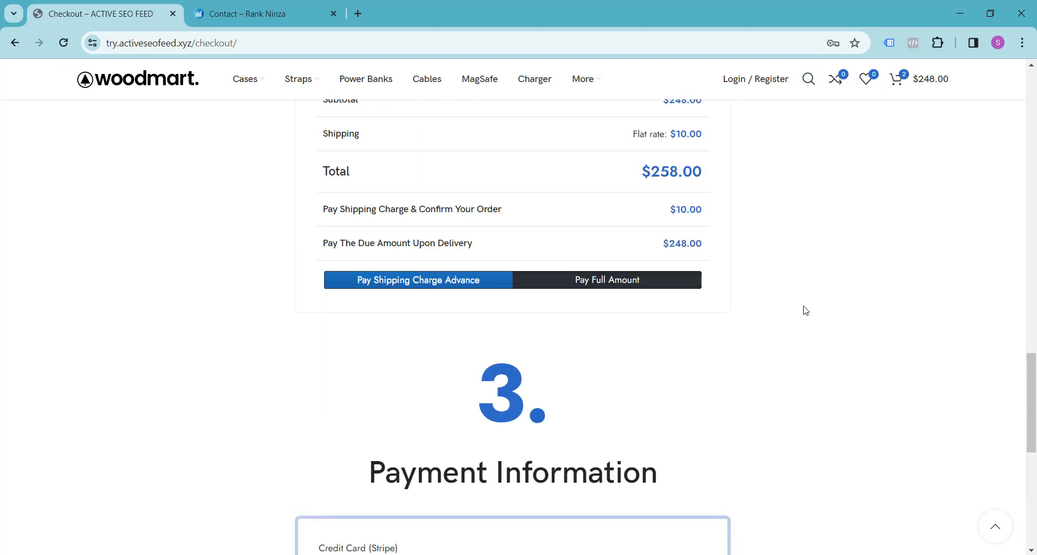
scroll(438, 324, "up", 1)
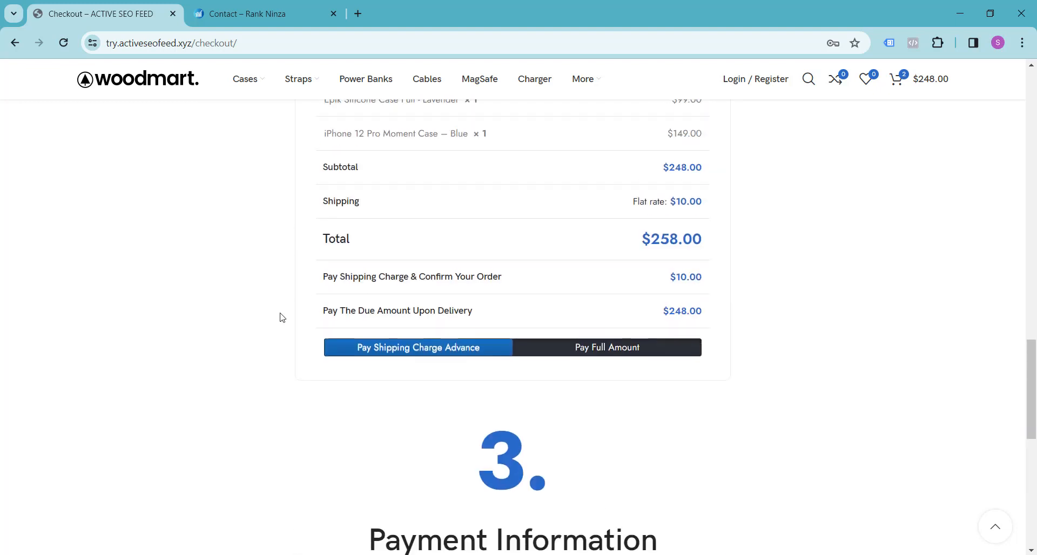
left_click(381, 355)
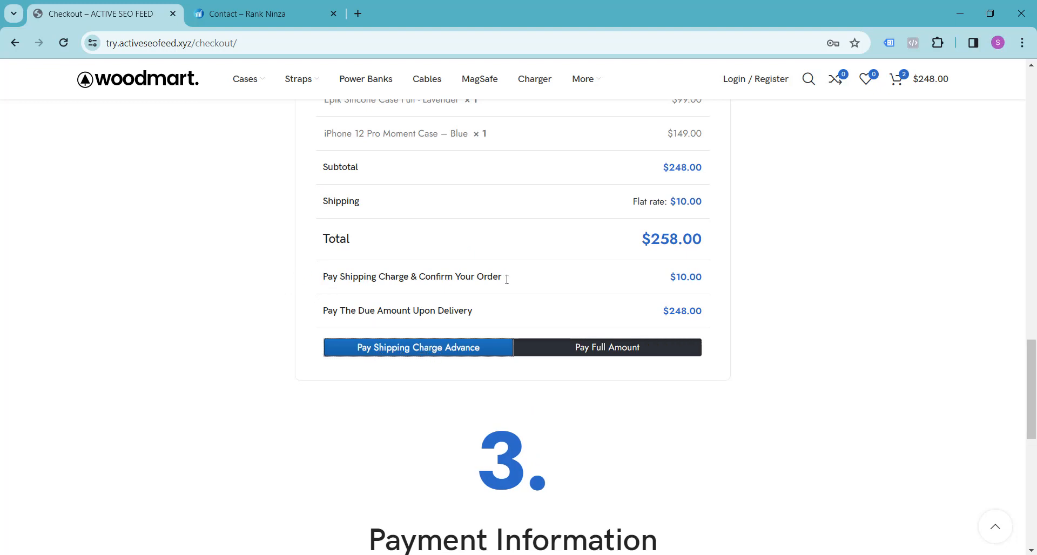
left_click_drag(671, 278, 707, 278)
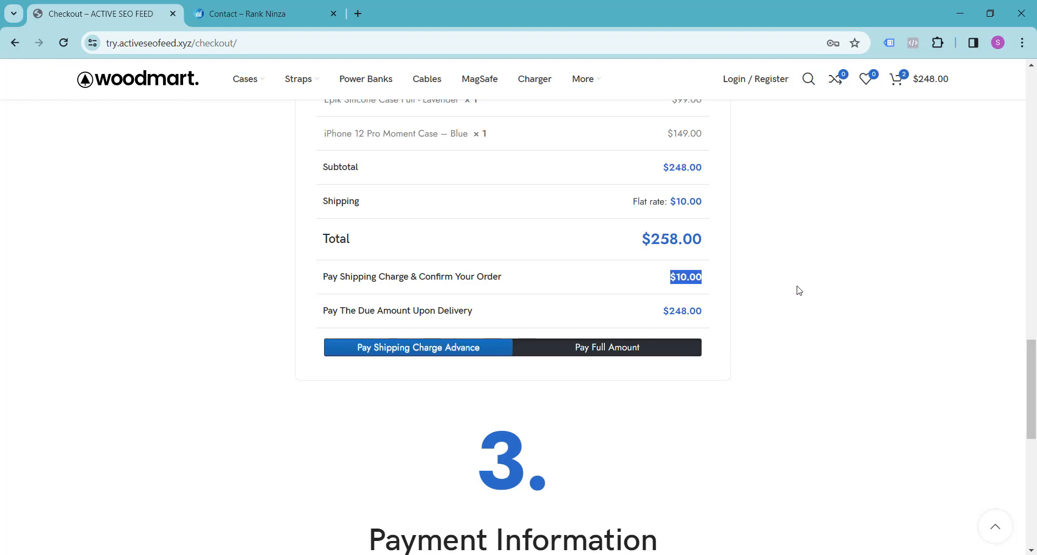
left_click(798, 290)
double_click(675, 311)
left_click(799, 322)
Enter the Stripe test card number, expiry date and card code (CVC) in the payment information.
scroll(799, 323, "down", 6)
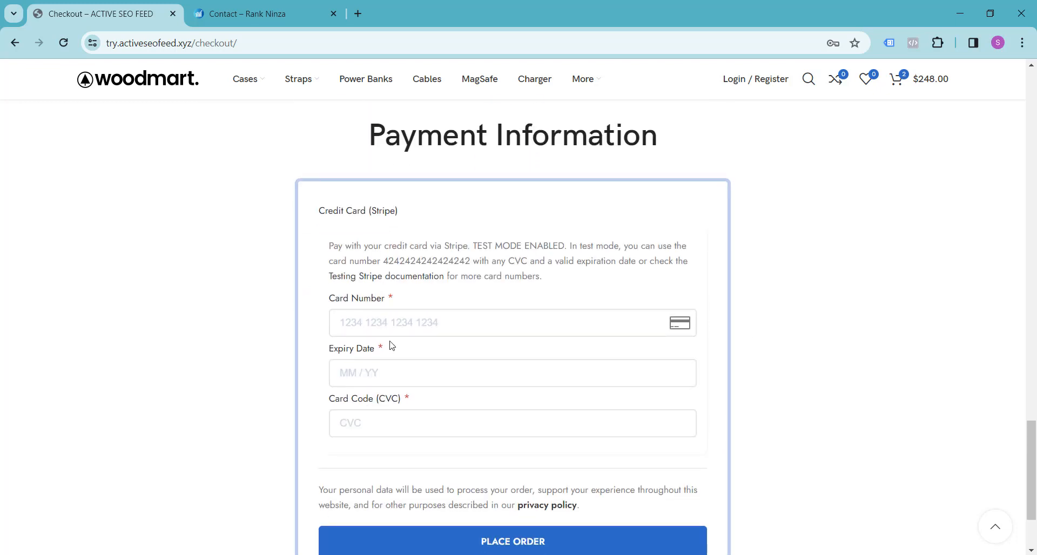
left_click(385, 324)
type("4242")
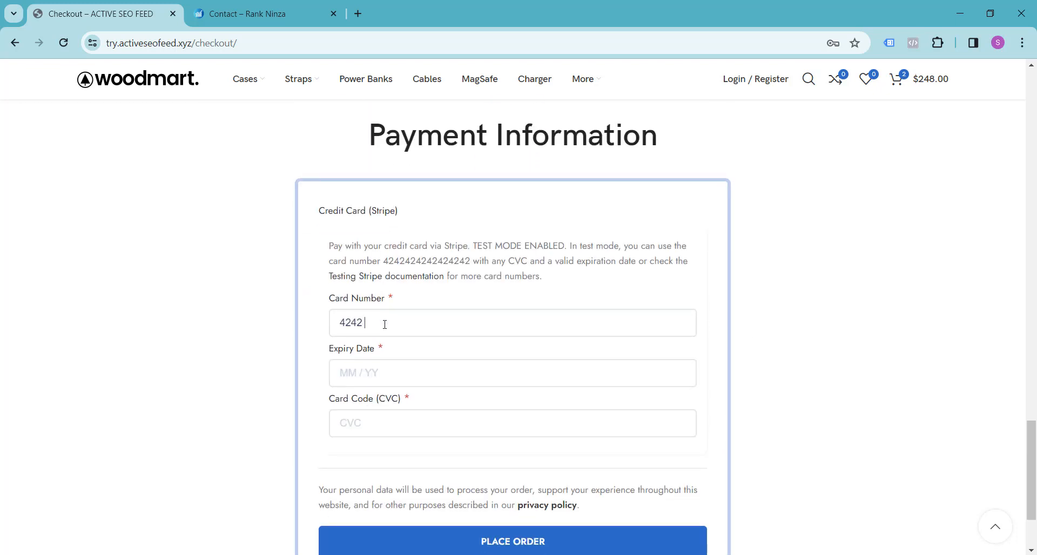
type(" 4242 4242 4242")
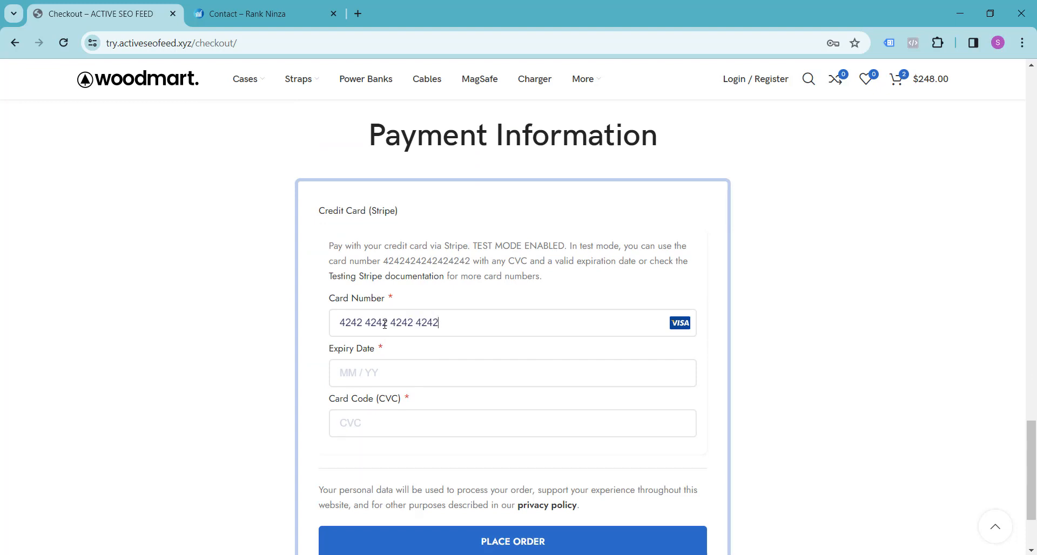
left_click(362, 369)
type("0232")
left_click(372, 426)
type("845")
Place the order and decline the browser's offer to save the card.
scroll(372, 426, "down", 2)
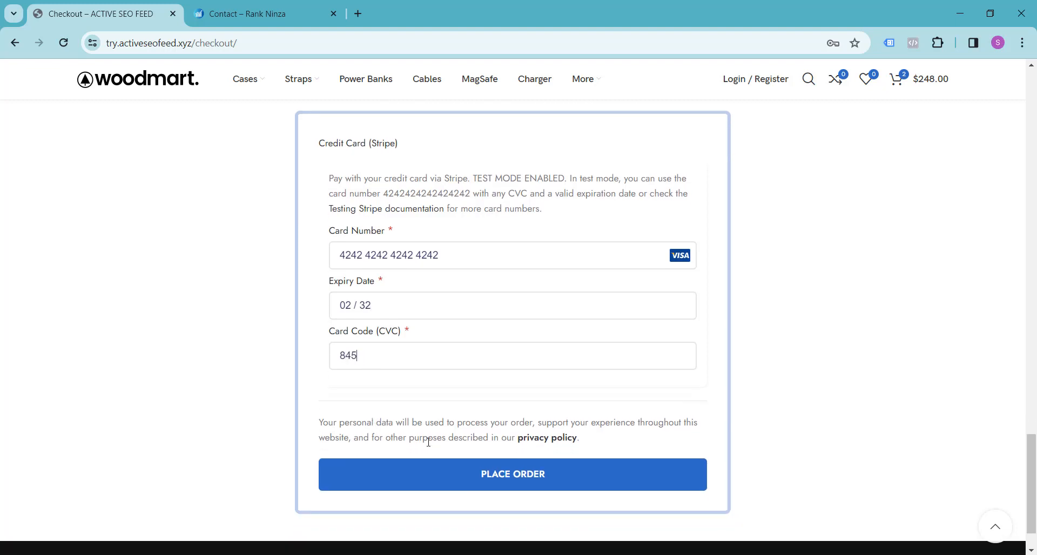
left_click(491, 475)
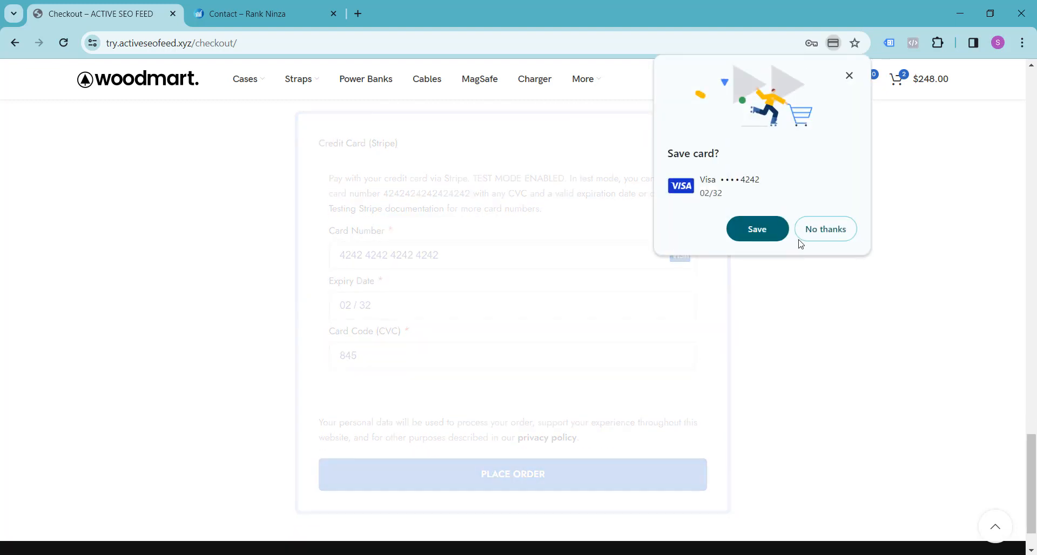
left_click(810, 235)
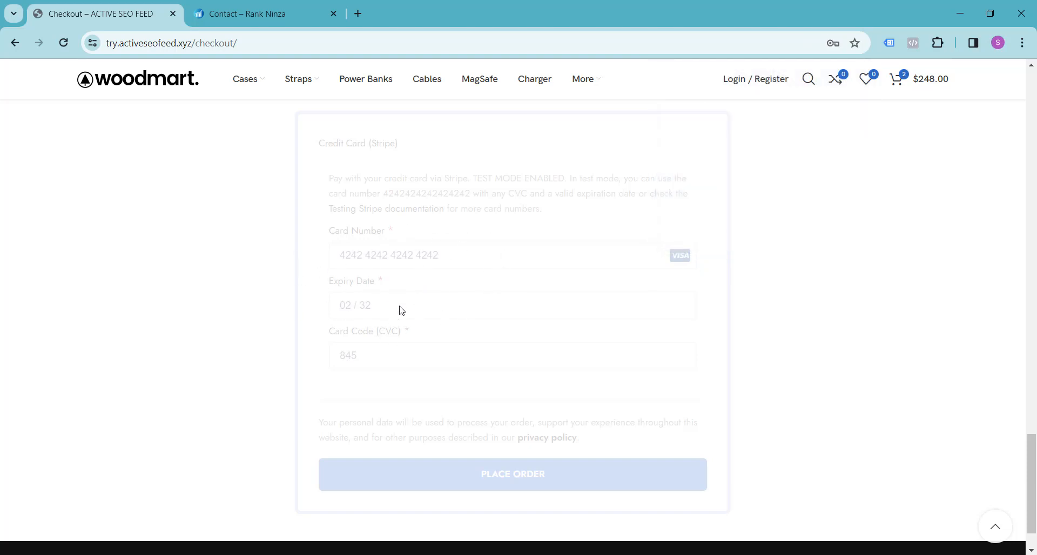
Review the order confirmation's total paid, order details, amount due upon delivery and partial payments summary.
scroll(399, 308, "up", 2)
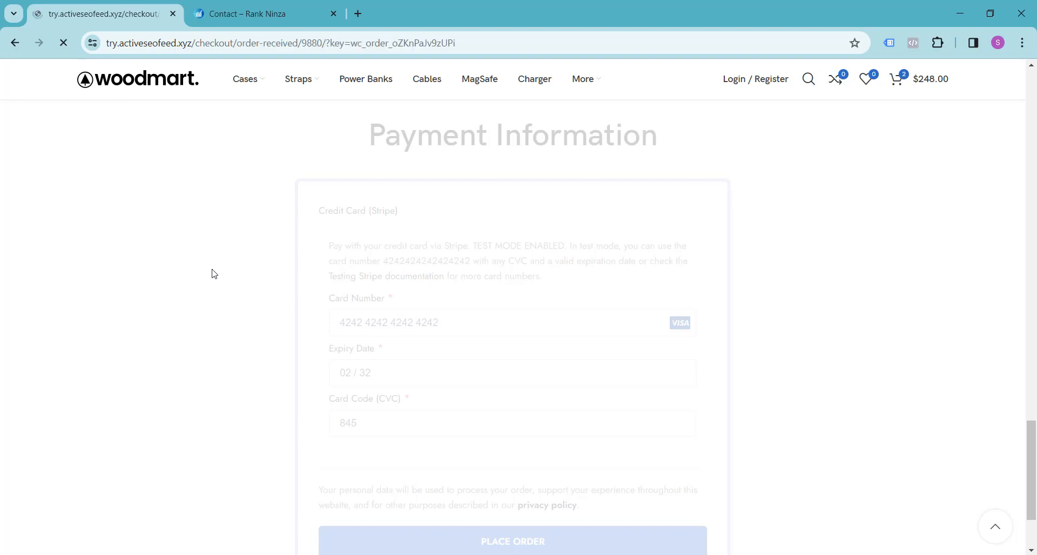
scroll(227, 274, "down", 3)
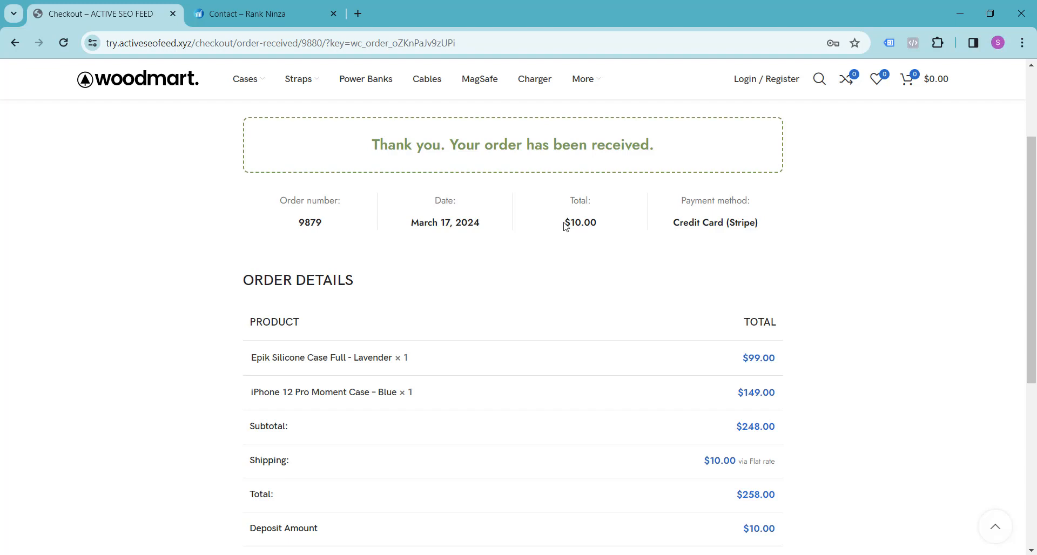
left_click_drag(565, 227, 604, 224)
left_click(602, 223)
scroll(635, 208, "down", 2)
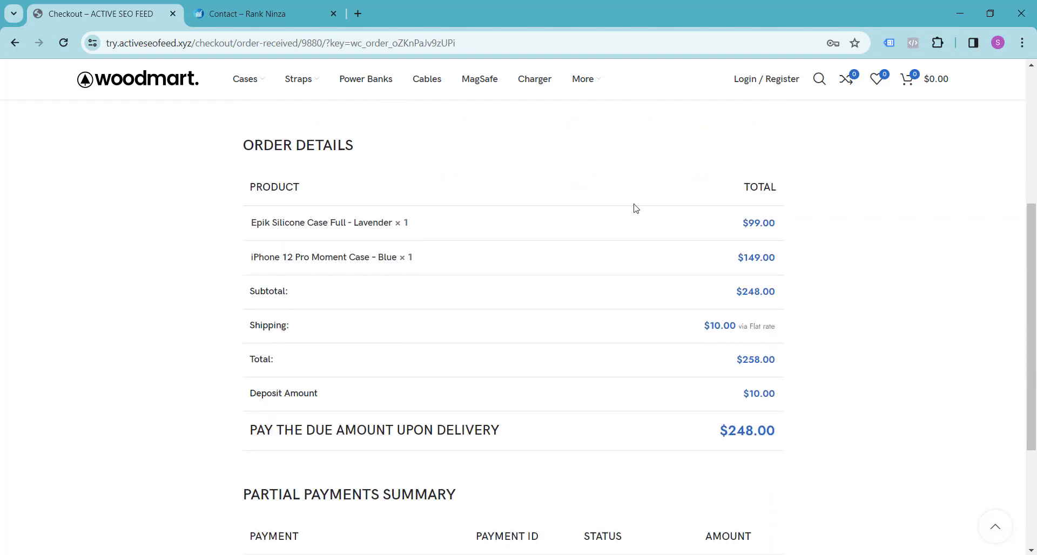
scroll(359, 272, "down", 2)
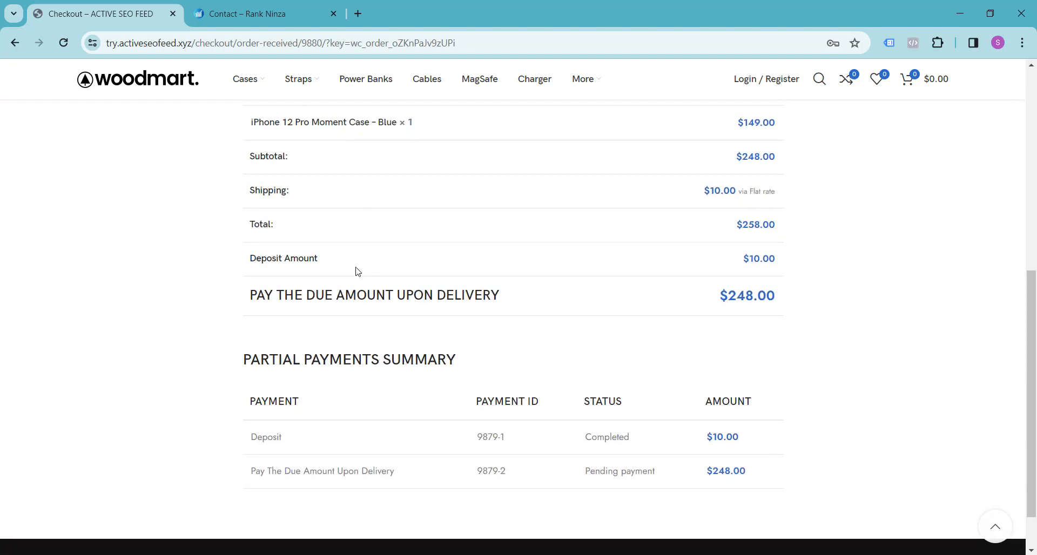
scroll(356, 271, "down", 1)
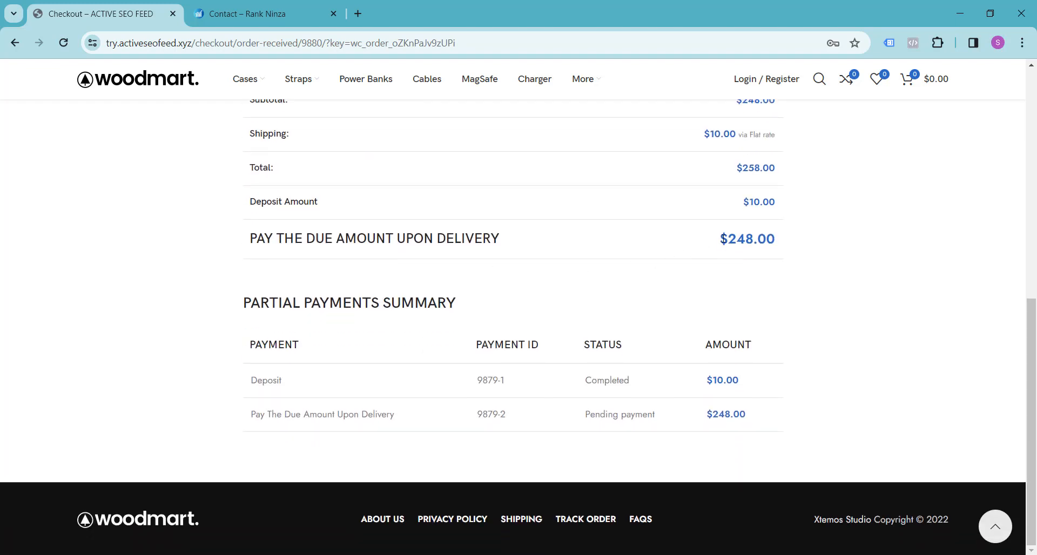
left_click_drag(722, 239, 798, 239)
left_click(798, 238)
scroll(207, 267, "up", 8)
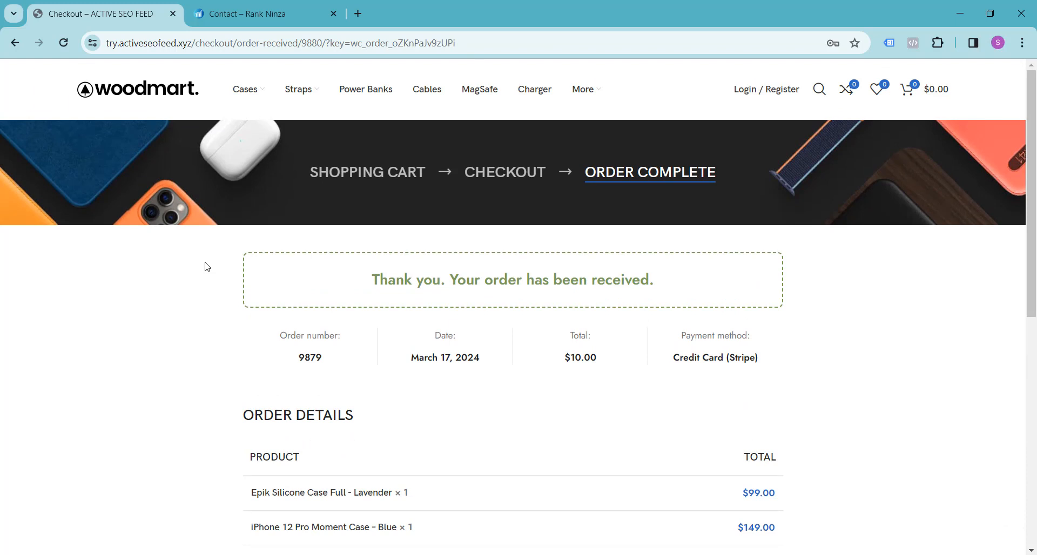
Return to the store's home page and browse the phone case products.
left_click(138, 104)
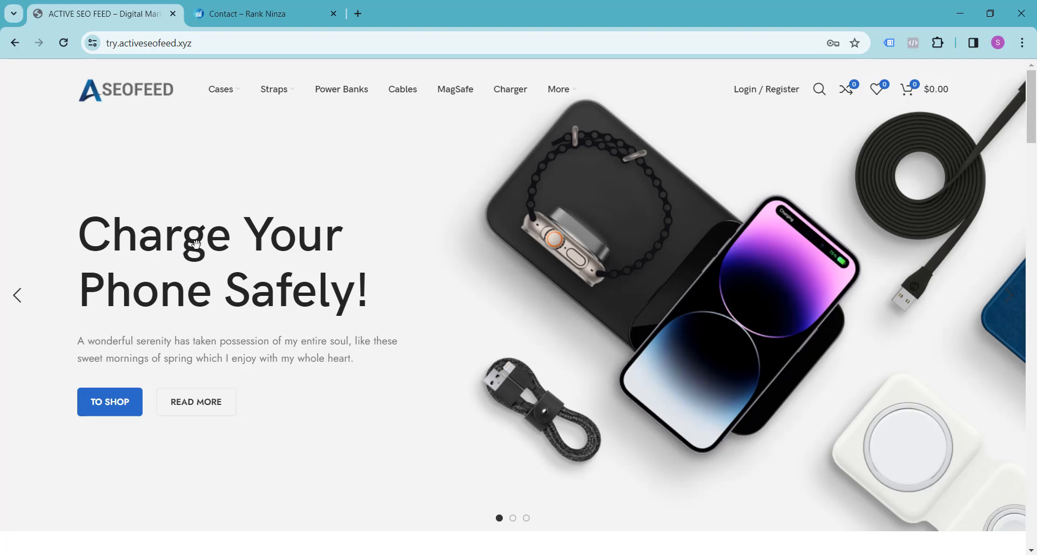
scroll(546, 188, "down", 3)
scroll(546, 188, "down", 6)
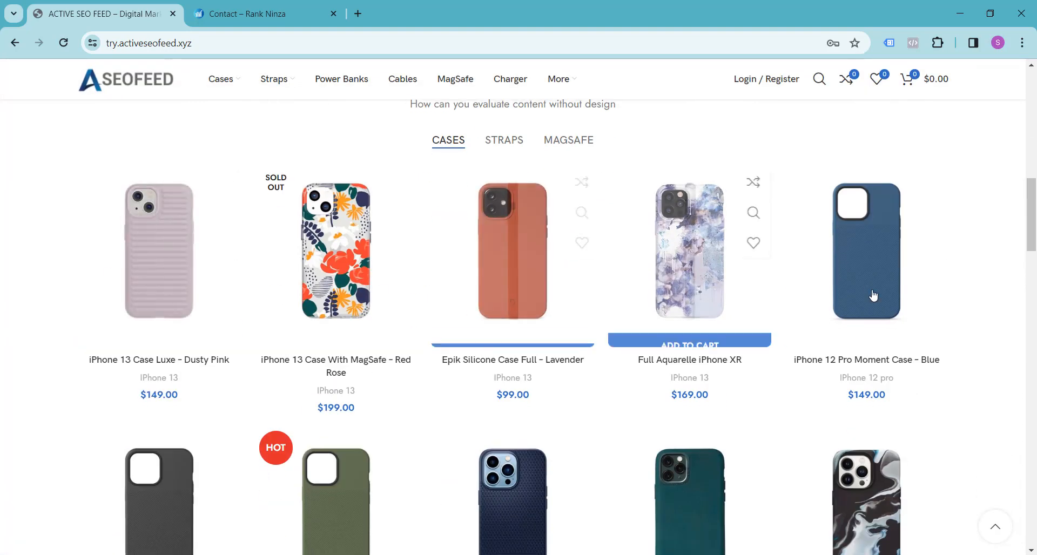
scroll(985, 282, "down", 2)
scroll(986, 281, "down", 2)
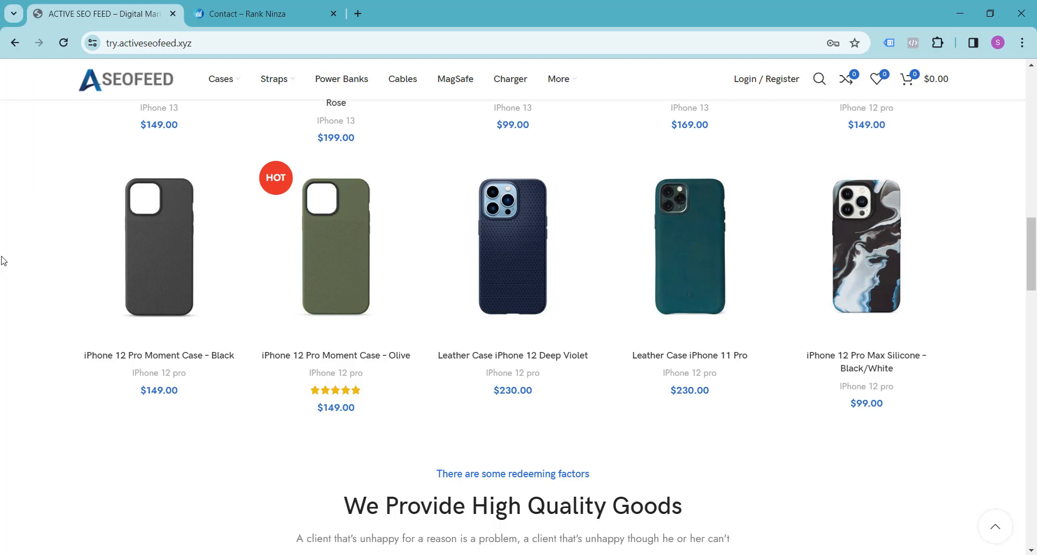
scroll(4, 260, "down", 6)
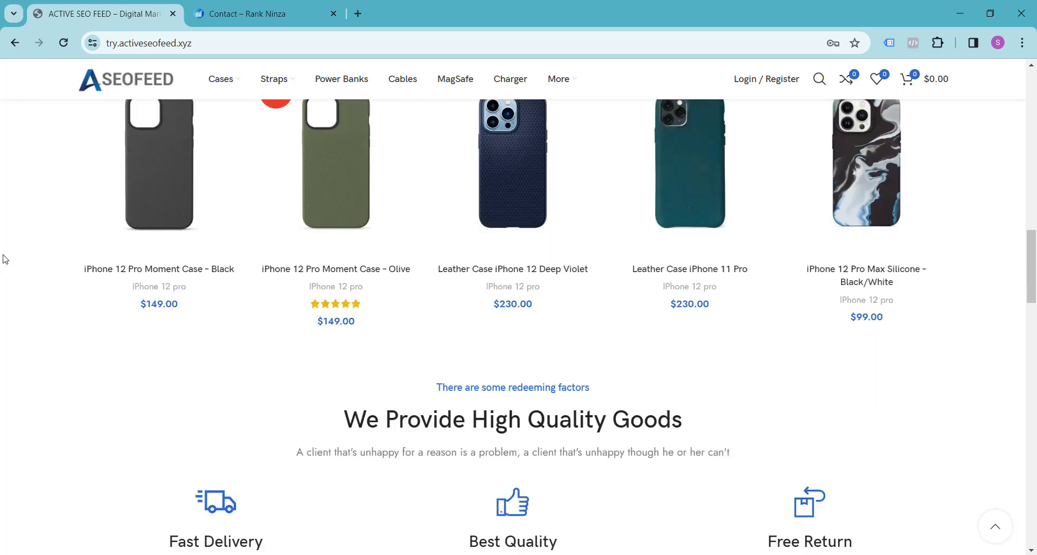
scroll(4, 260, "up", 5)
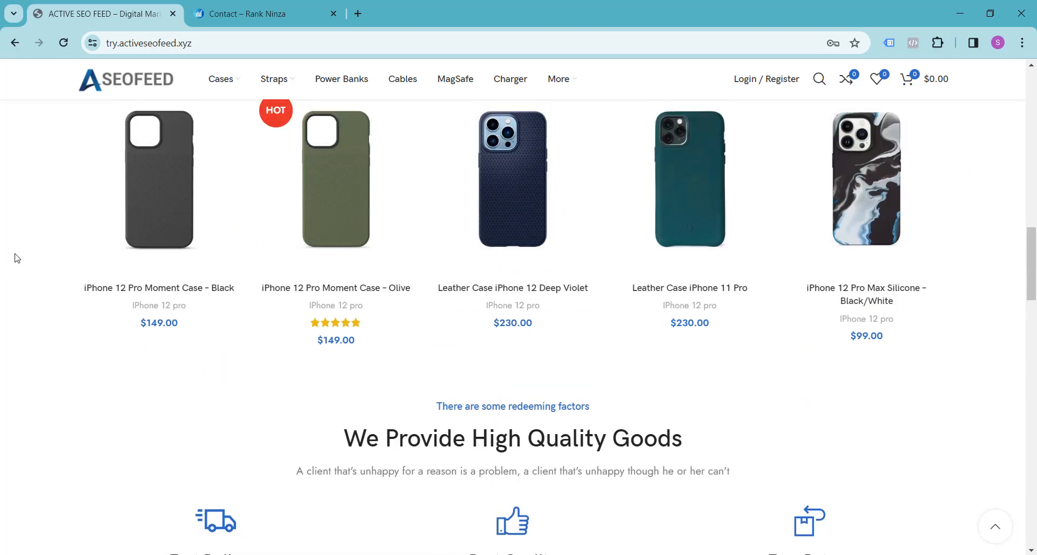
scroll(18, 258, "up", 1)
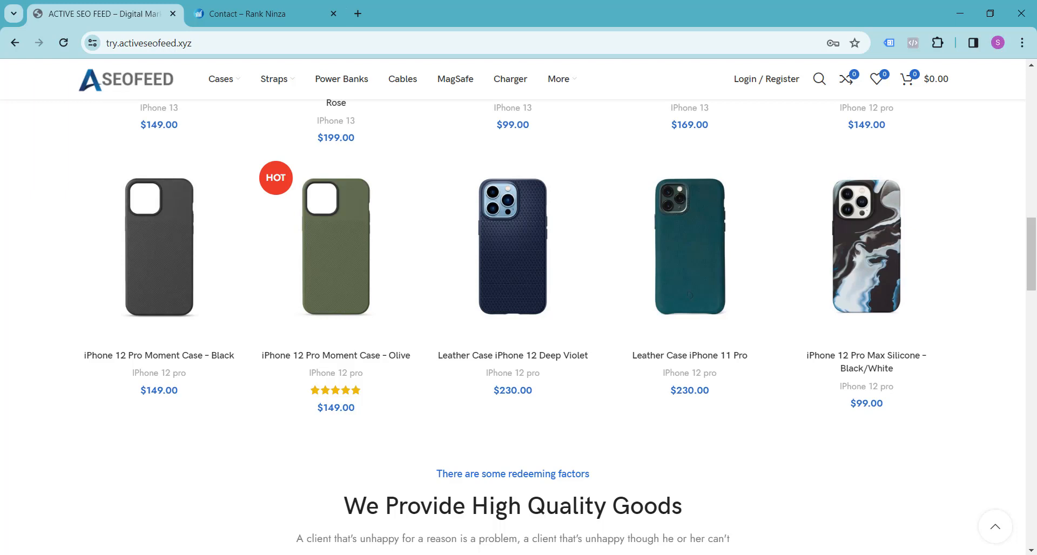
Open activeseofeed.xyz/wp-admin in a new browser tab and reload the page to reach the WordPress dashboard.
left_click(284, 7)
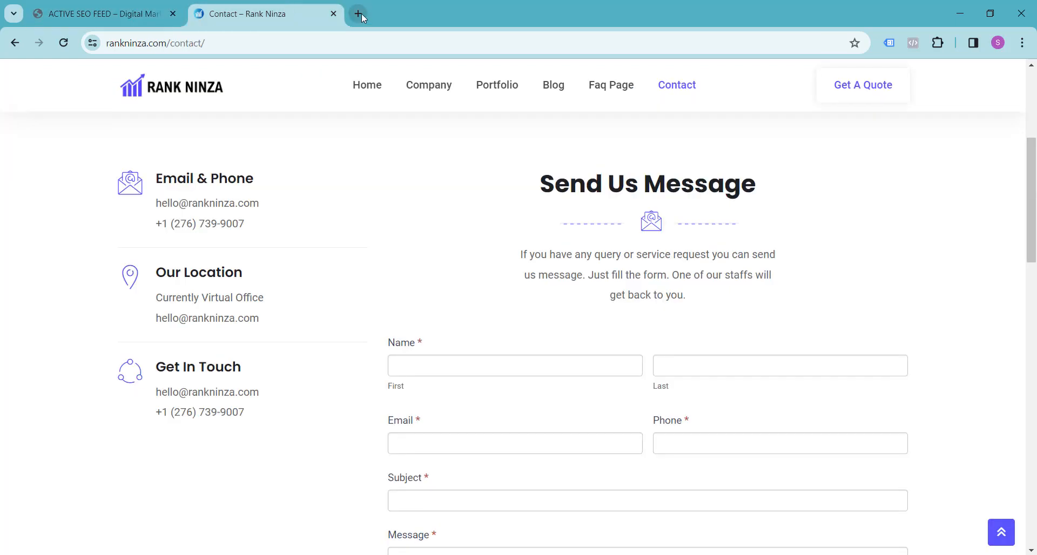
left_click(359, 13)
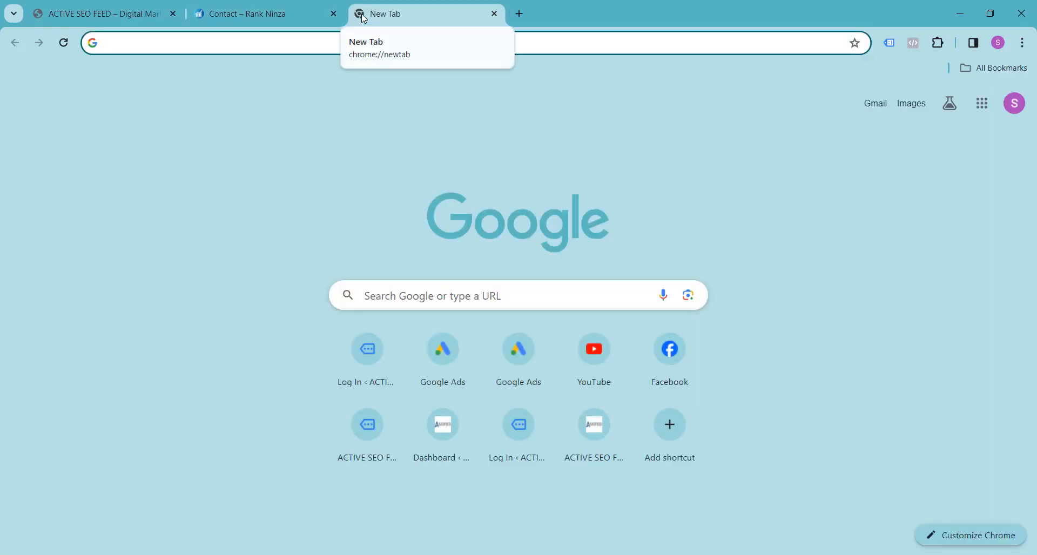
type("tr")
key("BackSpace")
key("BackSpace")
key("BackSpace")
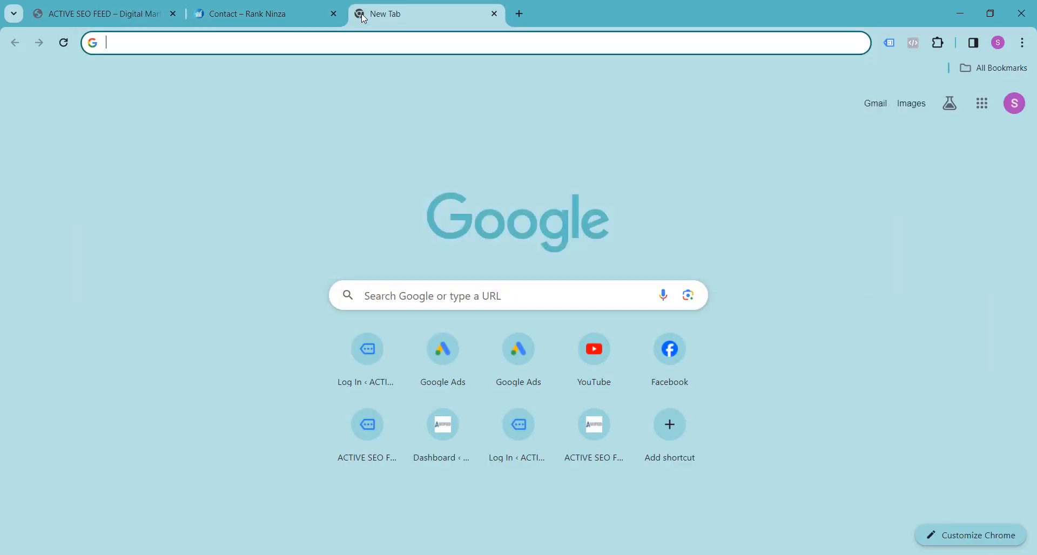
type("activeseofeed.xyz/wp-admin")
key("Right")
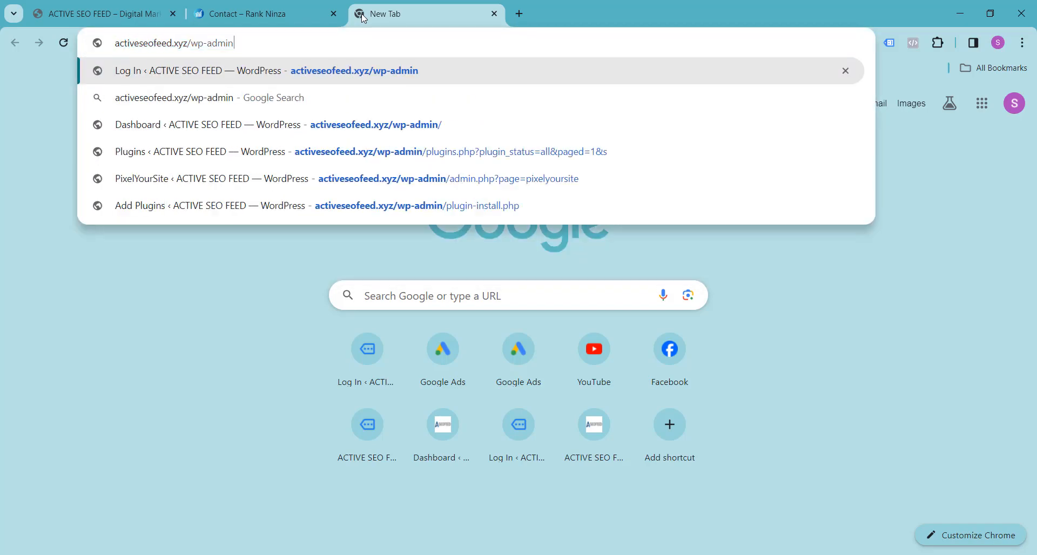
key("Return")
left_click(347, 388)
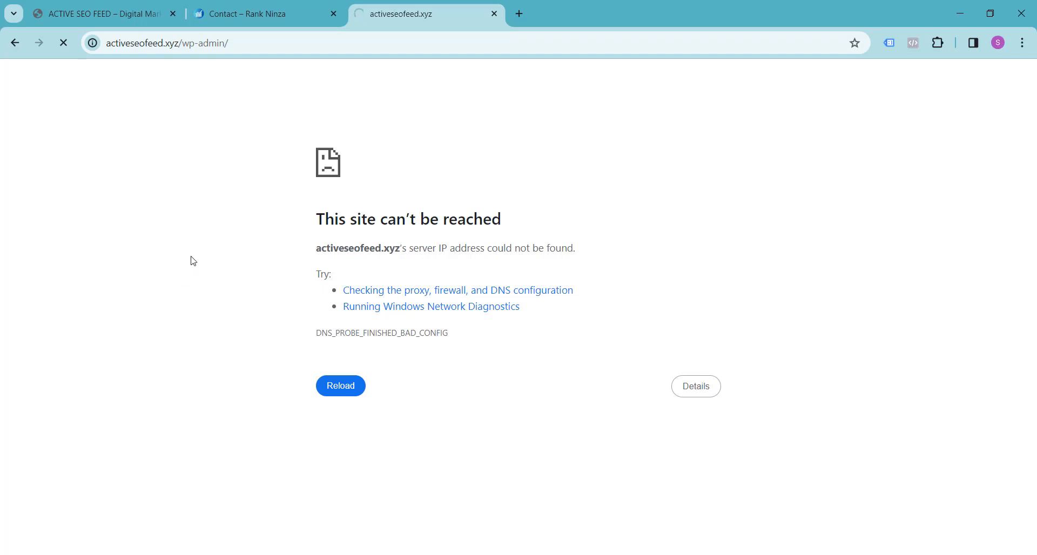
Open the WordPress page for adding a new plugin.
scroll(211, 245, "down", 3)
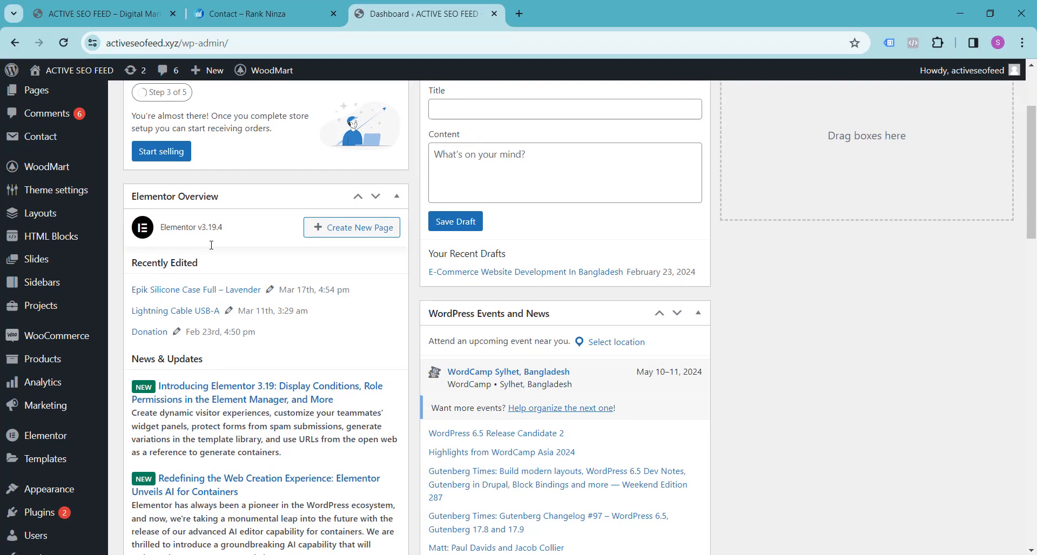
scroll(81, 253, "down", 3)
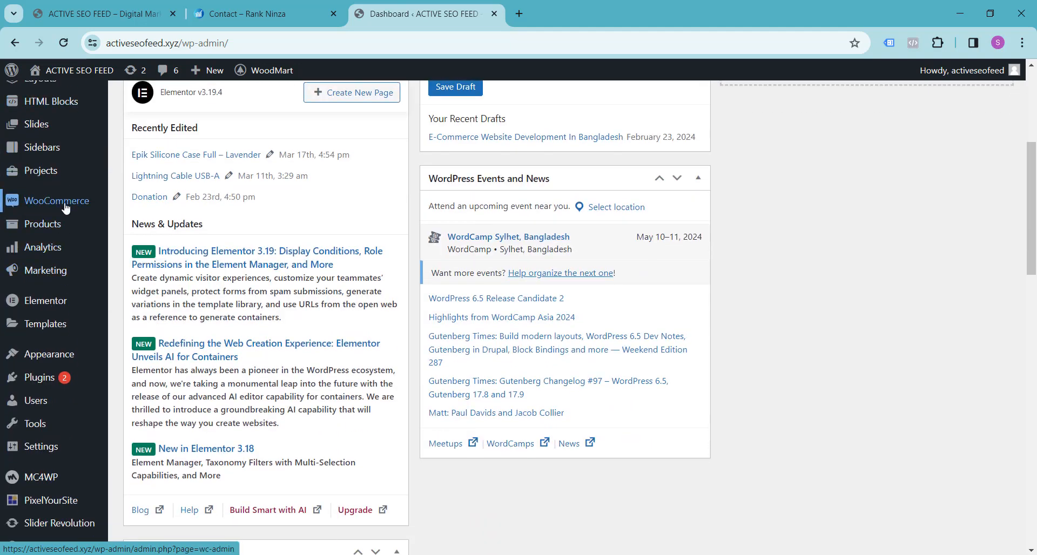
scroll(57, 344, "down", 3)
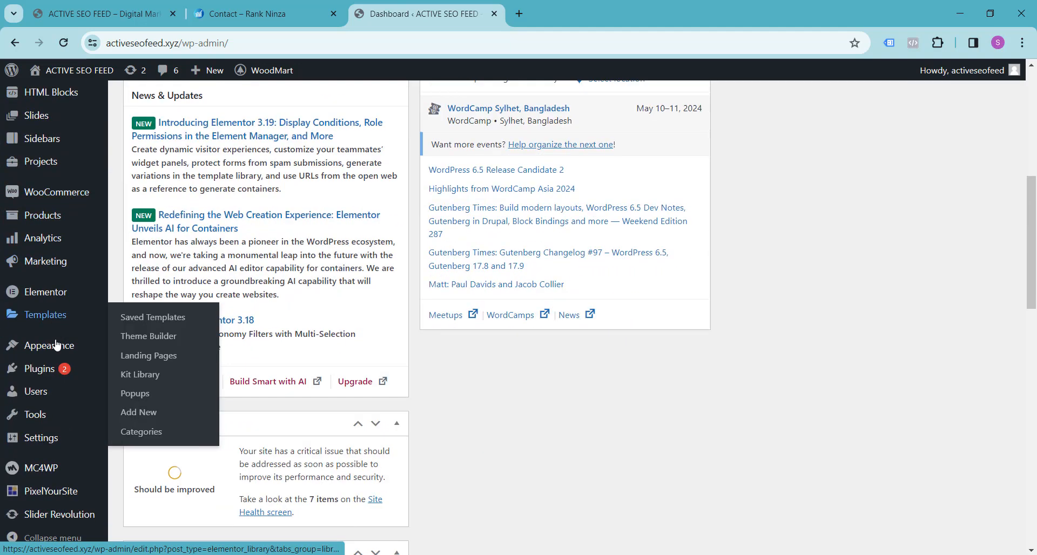
mouse_move(47, 373)
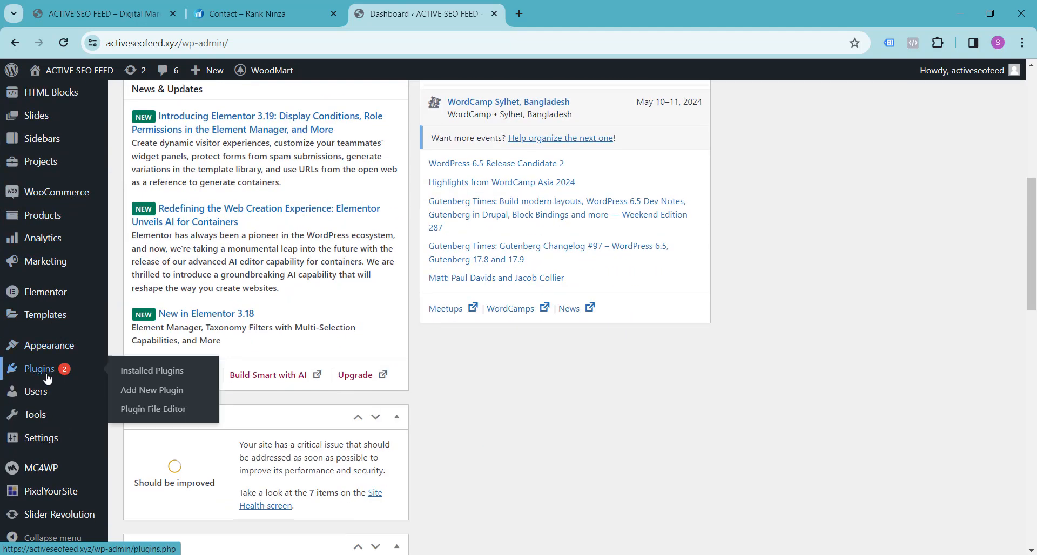
left_click(152, 395)
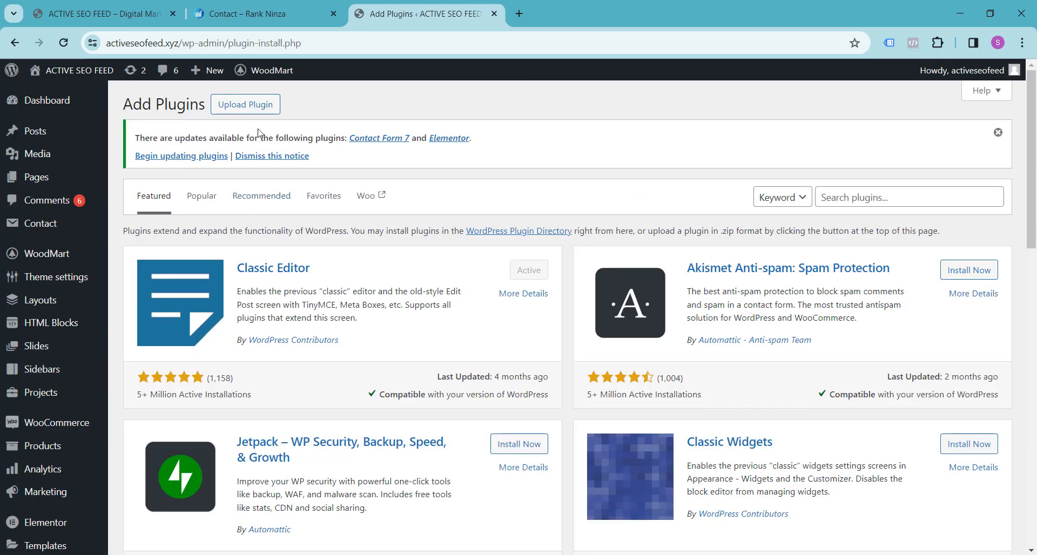
Upload woocommerce-deposits-4.3.3.zip, install it as a plugin and activate it.
left_click(259, 103)
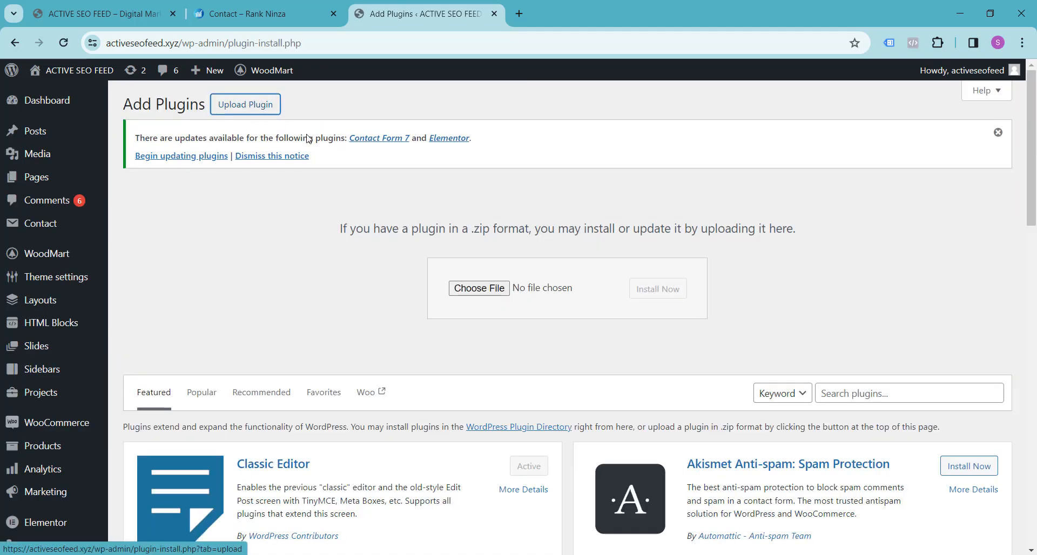
left_click(473, 291)
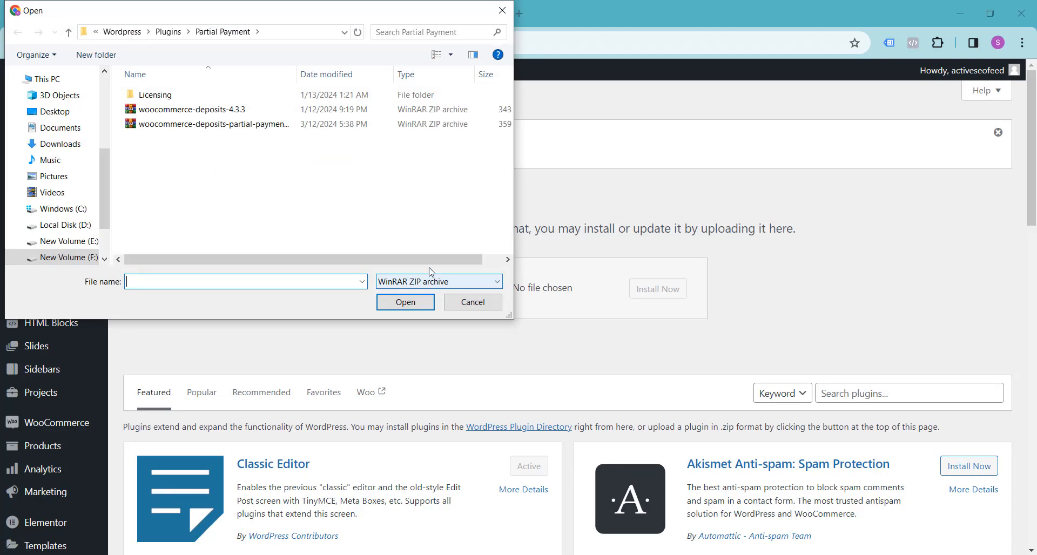
left_click(229, 113)
left_click(400, 302)
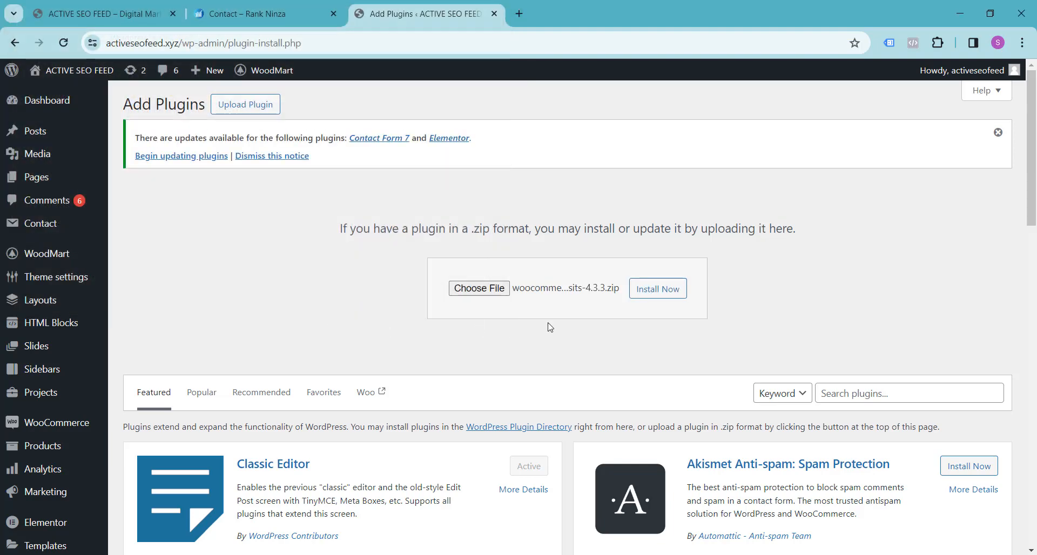
left_click(654, 290)
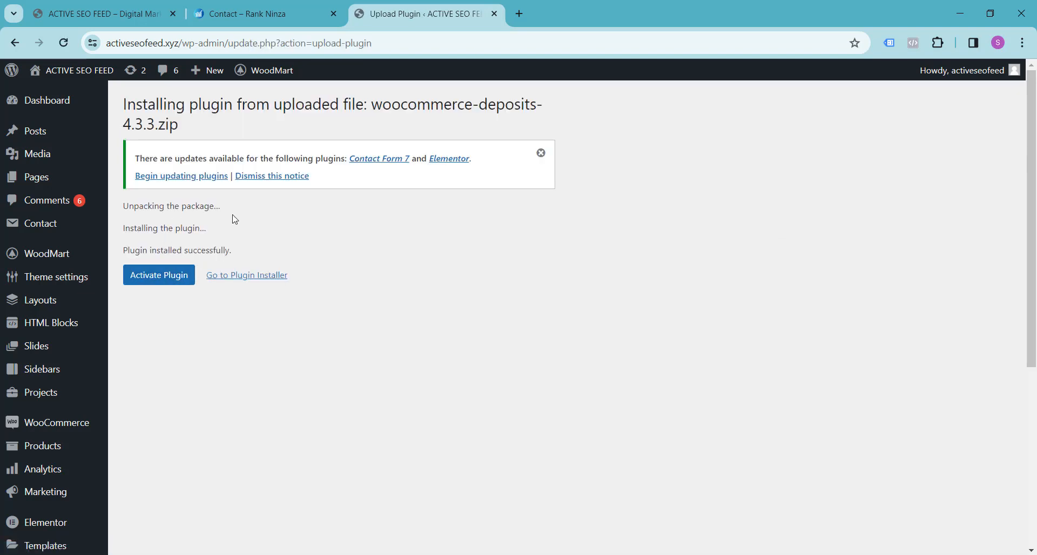
left_click(153, 276)
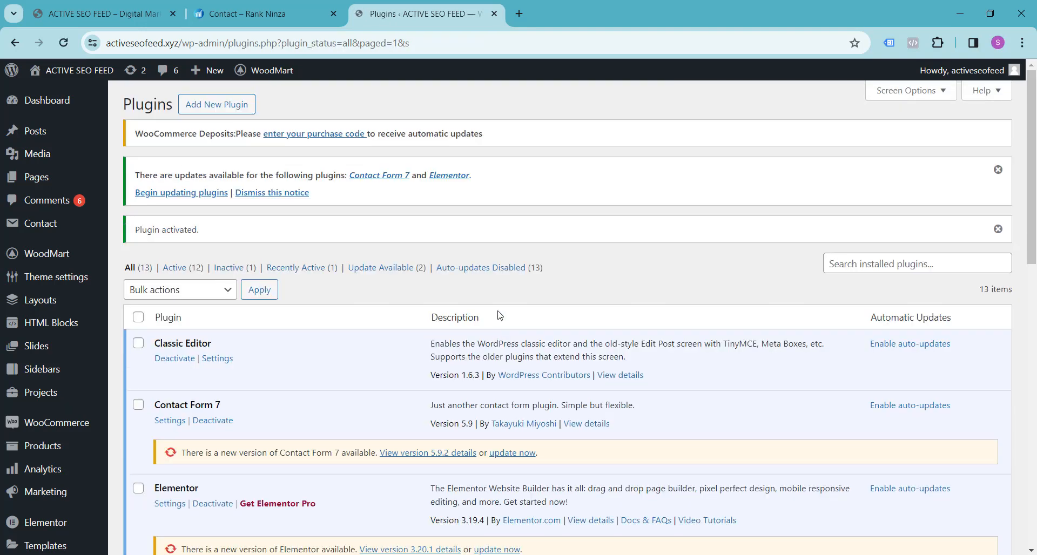
Open the Deposits section of the WooCommerce settings and look over its storewide and site-wide general settings.
scroll(411, 257, "down", 5)
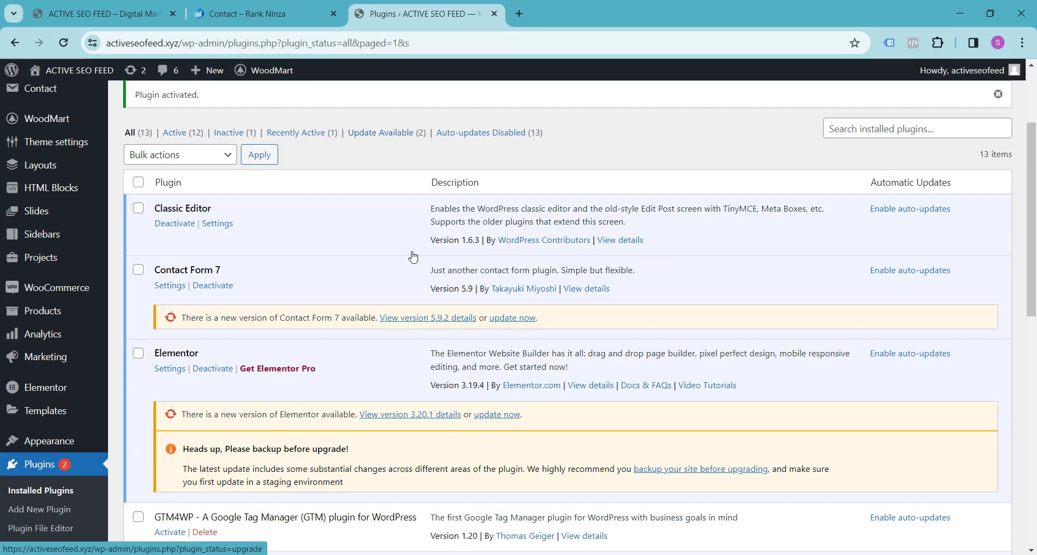
scroll(412, 255, "down", 1)
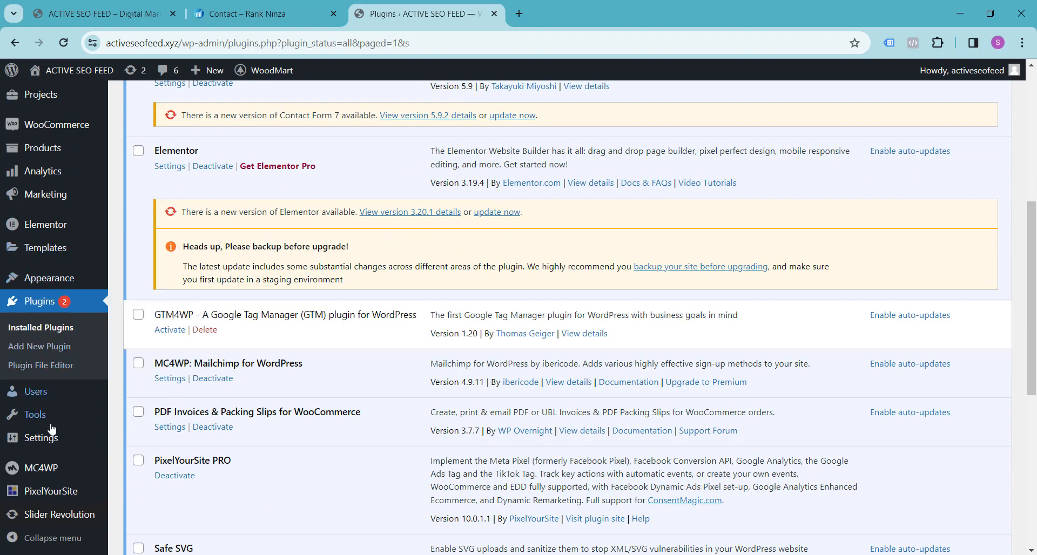
scroll(27, 281, "up", 1)
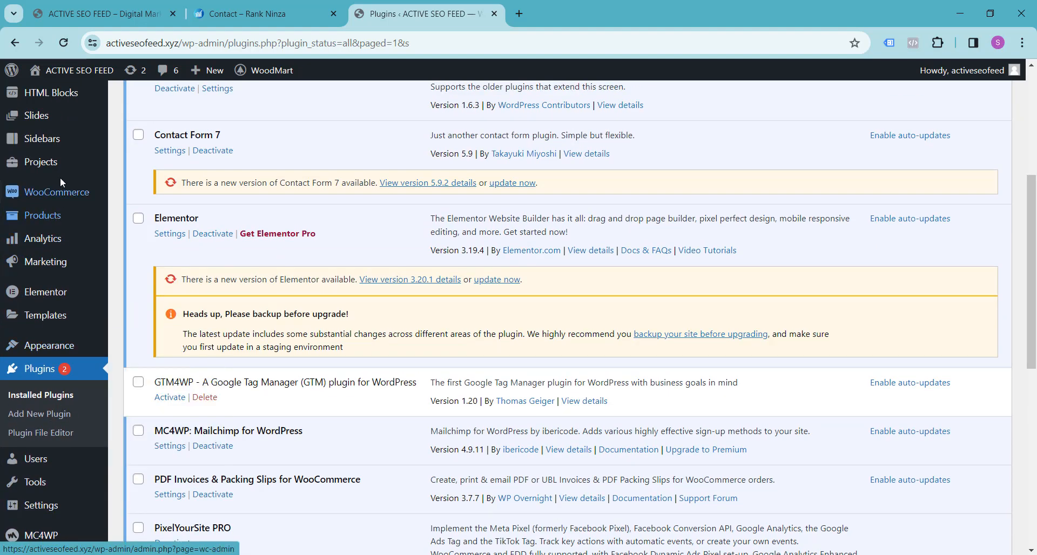
mouse_move(62, 201)
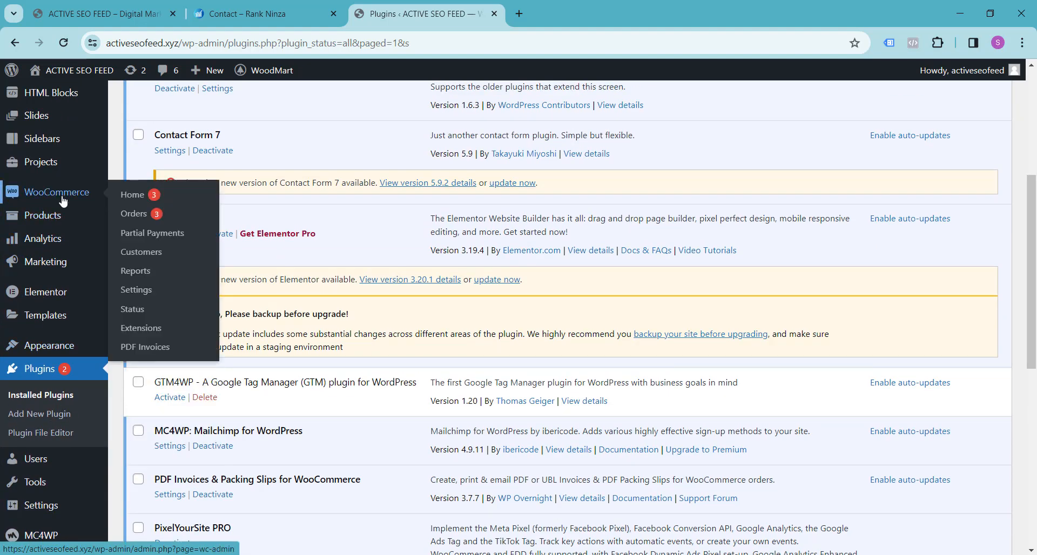
left_click(138, 291)
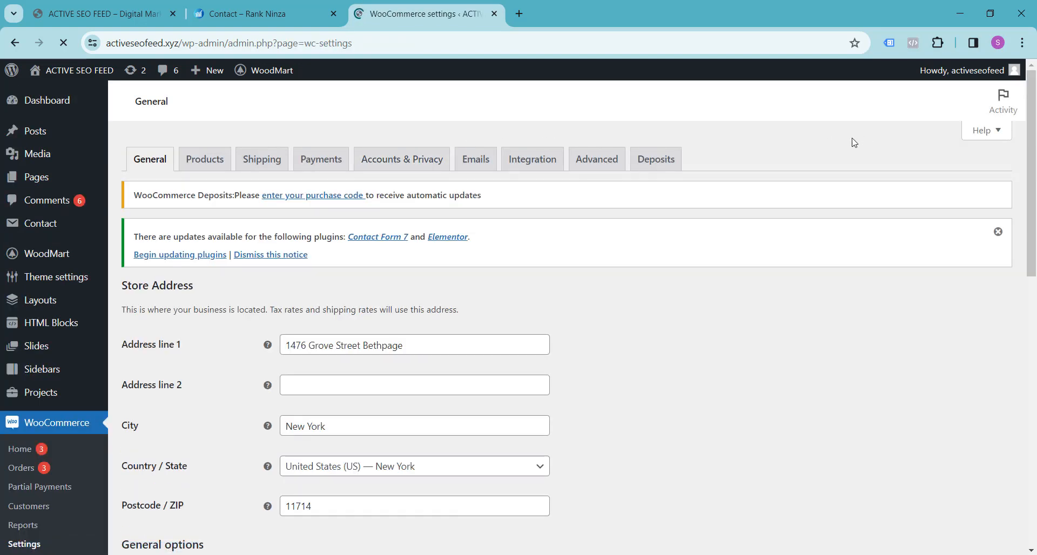
left_click(659, 167)
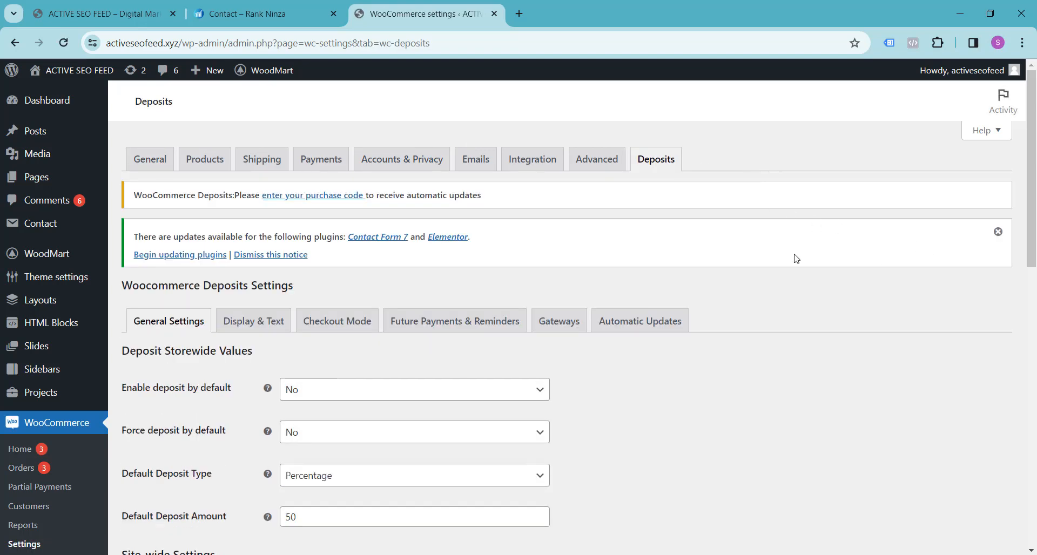
scroll(796, 259, "down", 3)
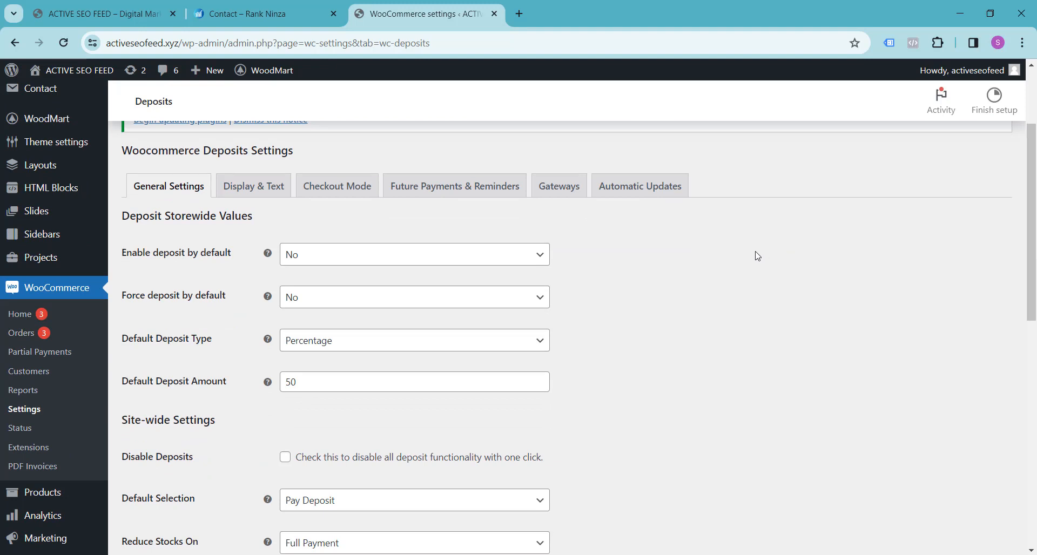
scroll(744, 262, "down", 1)
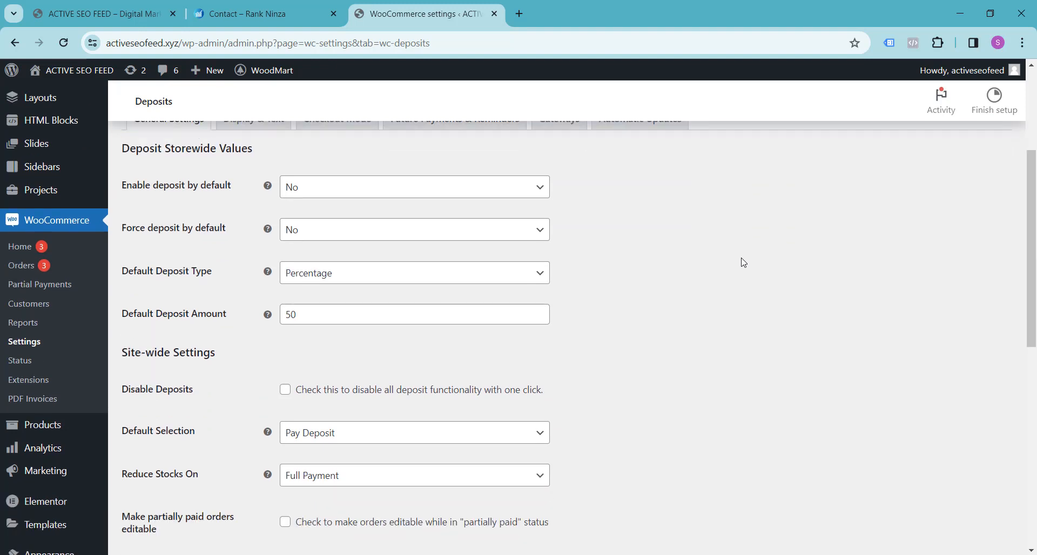
Set Enable deposit by default to Yes in the storewide deposit values and save the changes.
left_click(548, 196)
left_click(492, 222)
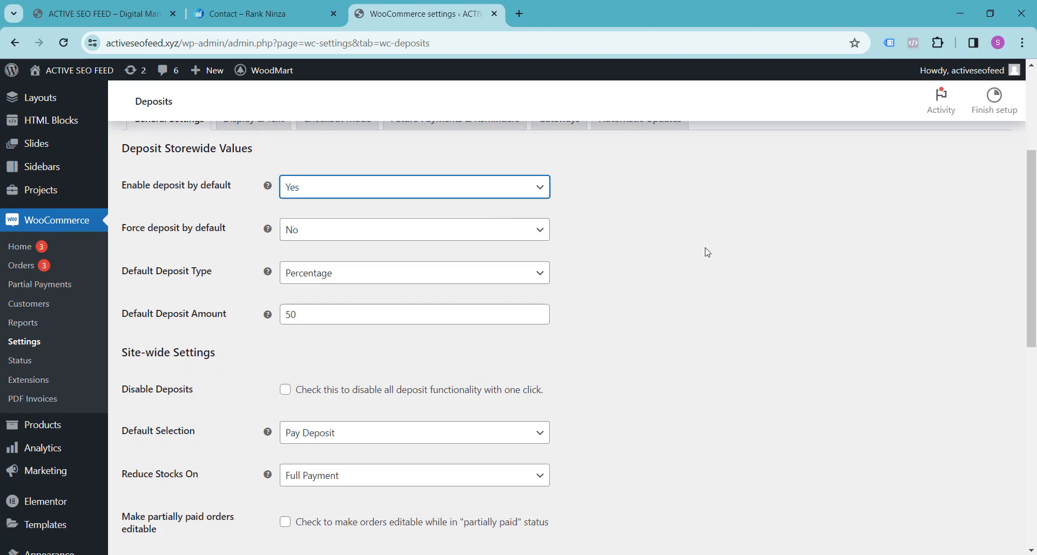
left_click(708, 252)
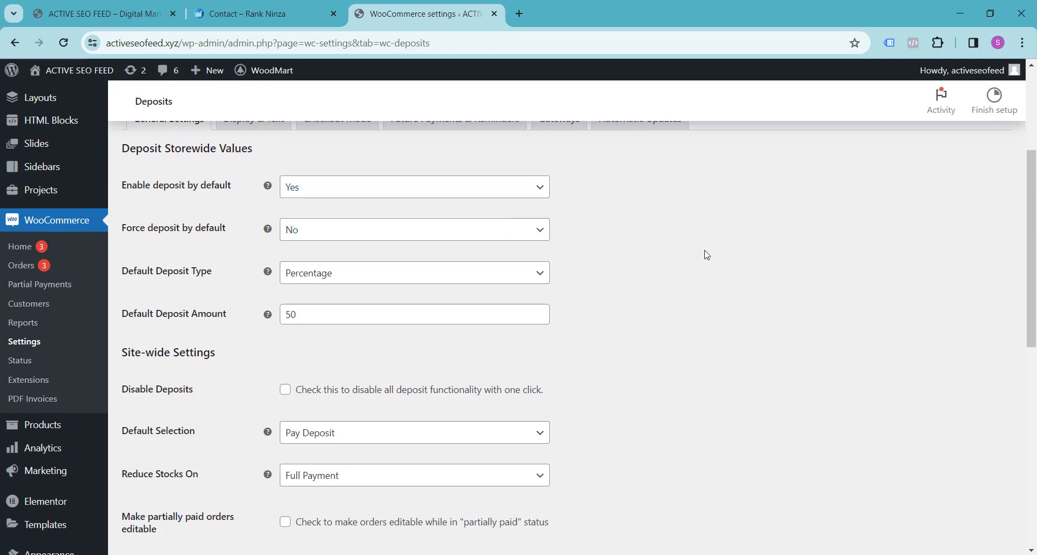
scroll(706, 254, "down", 10)
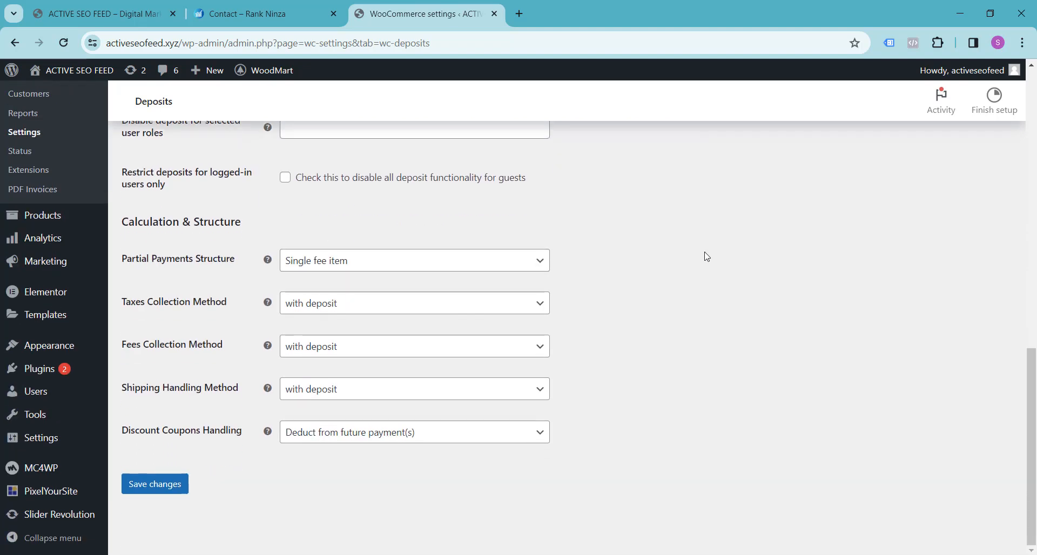
scroll(716, 277, "up", 6)
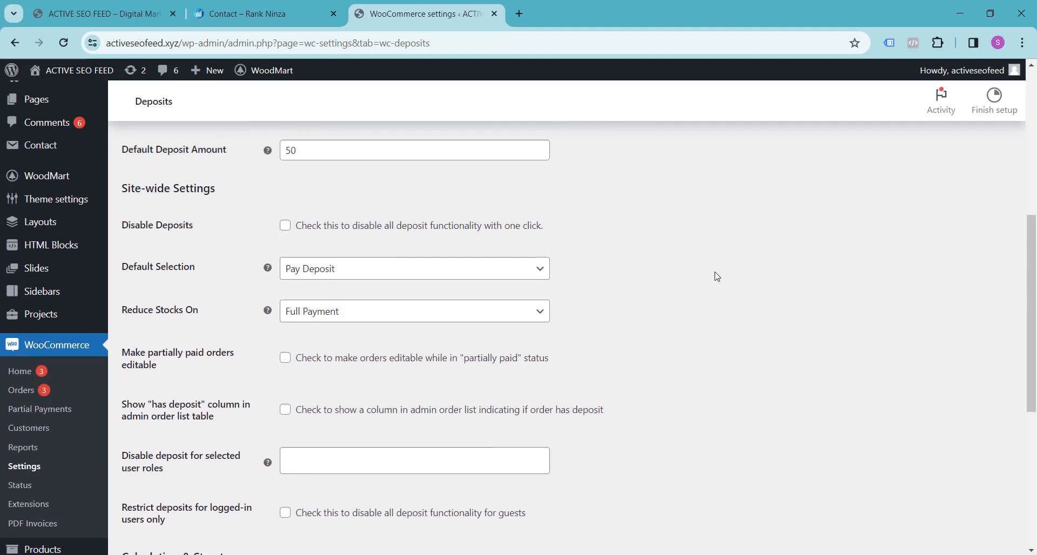
scroll(716, 276, "up", 4)
scroll(255, 234, "down", 7)
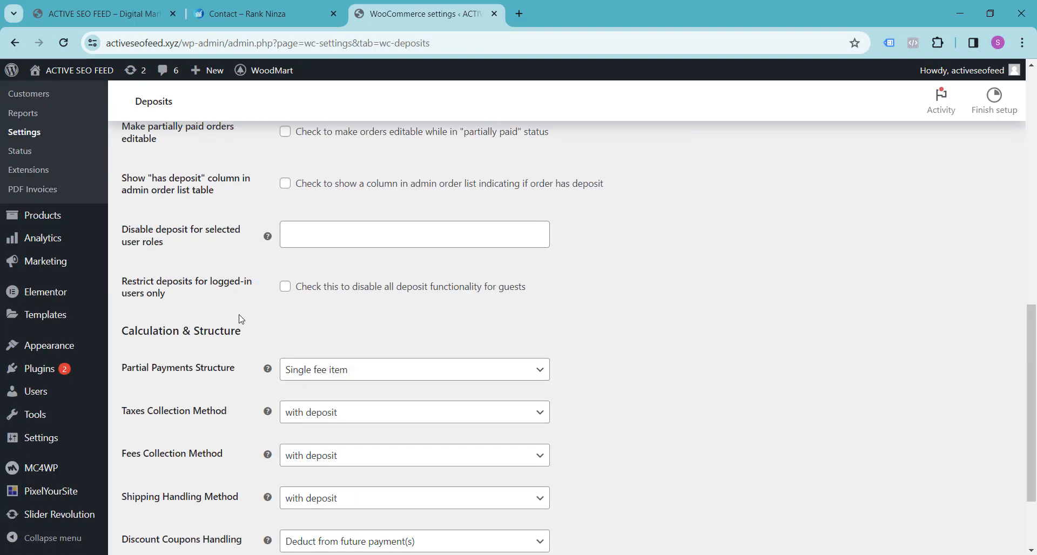
scroll(241, 319, "down", 2)
left_click(160, 484)
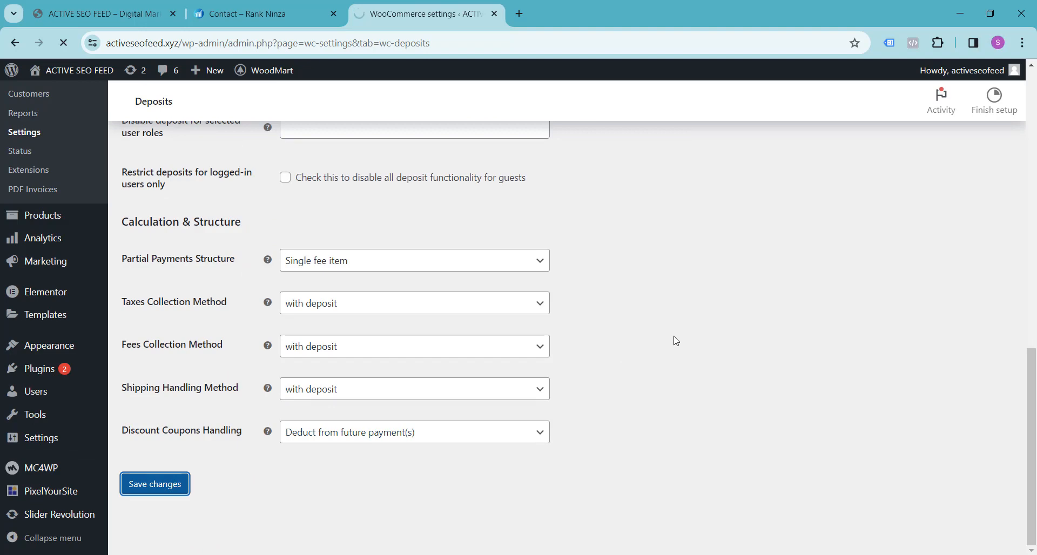
scroll(238, 302, "down", 3)
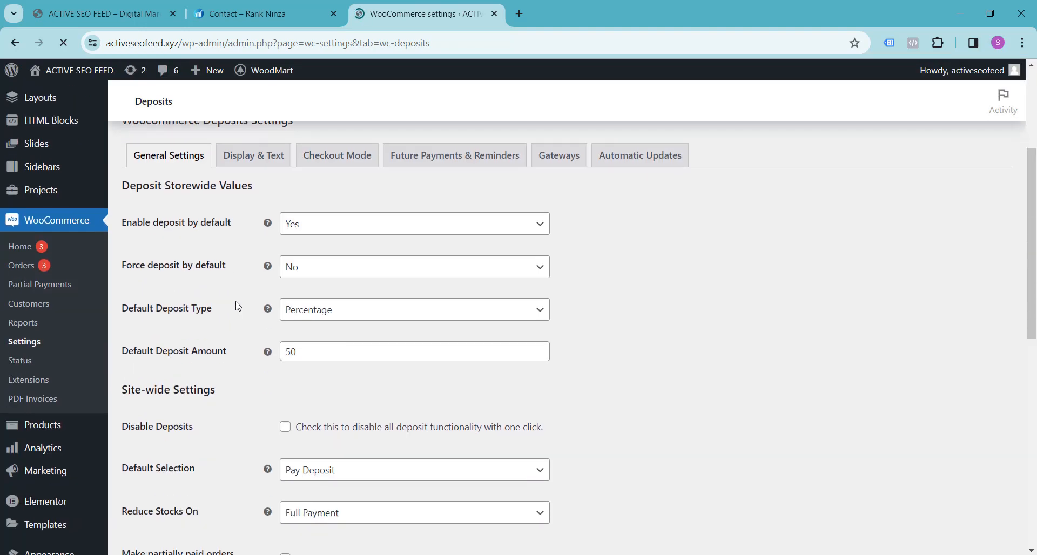
In the Deposits Display & Text settings, enable Override payment form, Display Taxes In Product page and Display taxes in cart item Details.
left_click(255, 159)
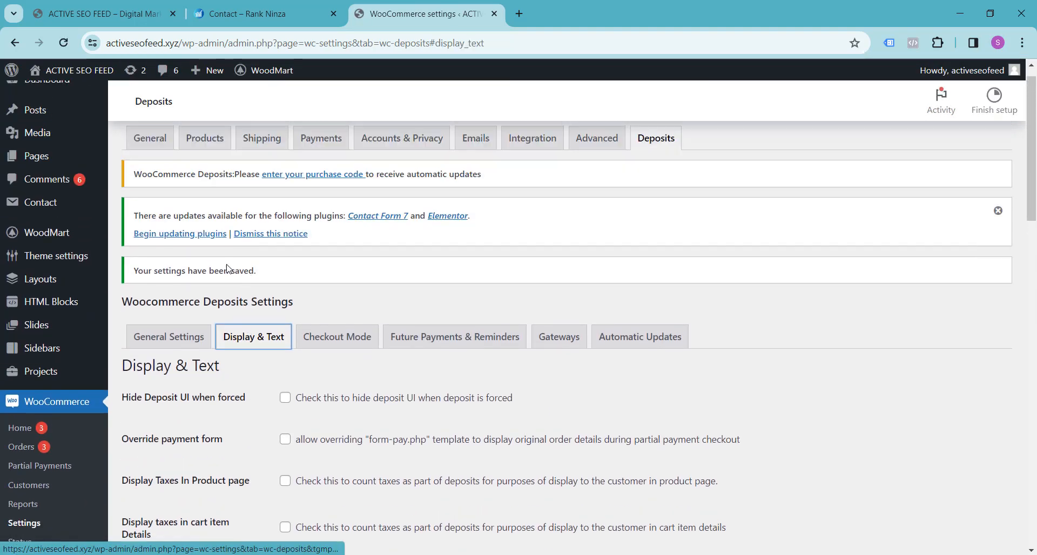
scroll(227, 268, "down", 4)
left_click(285, 240)
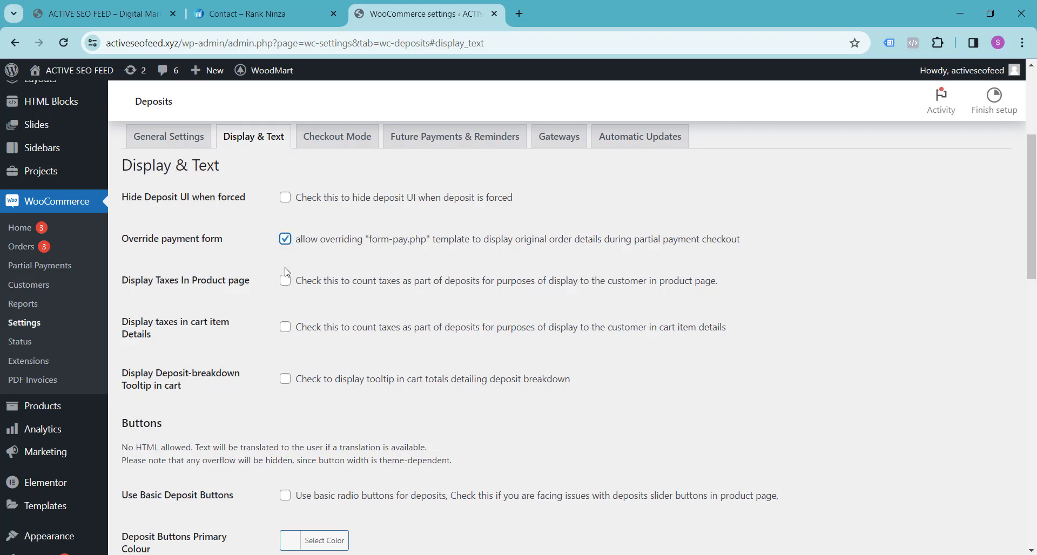
left_click(285, 280)
left_click(286, 327)
scroll(594, 321, "down", 1)
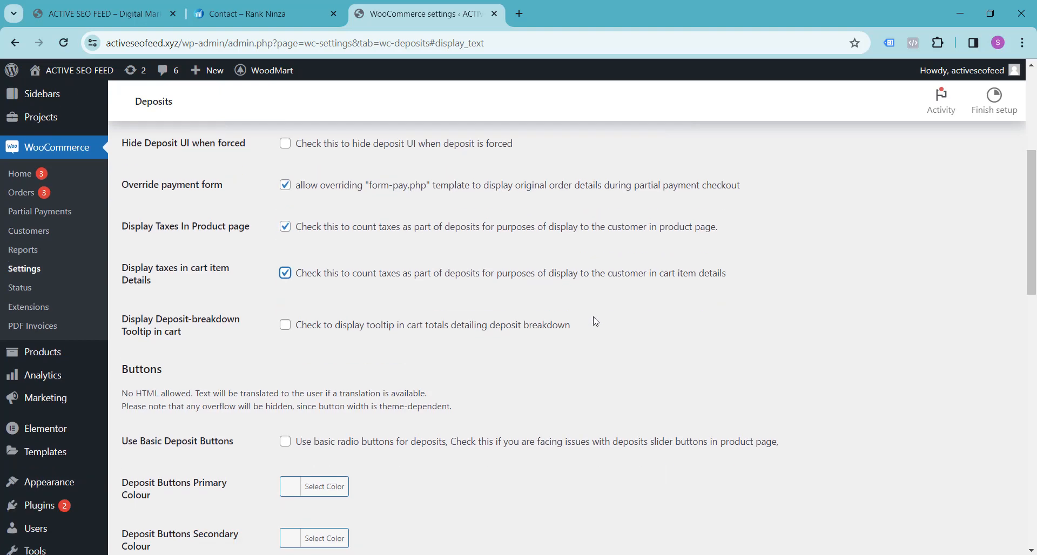
Set the Deposit Buttons Primary Colour to red #dd3333.
scroll(595, 321, "down", 4)
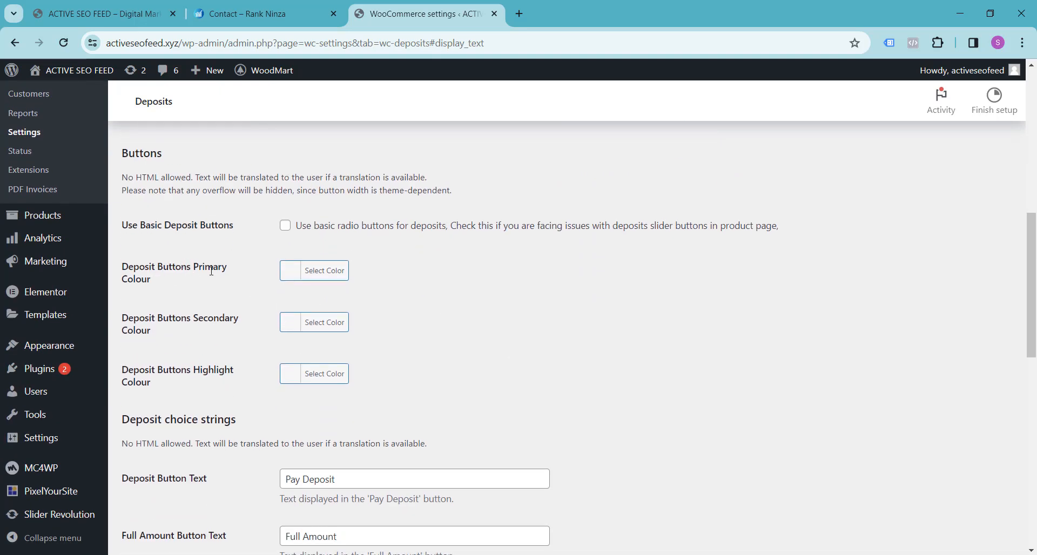
left_click(332, 271)
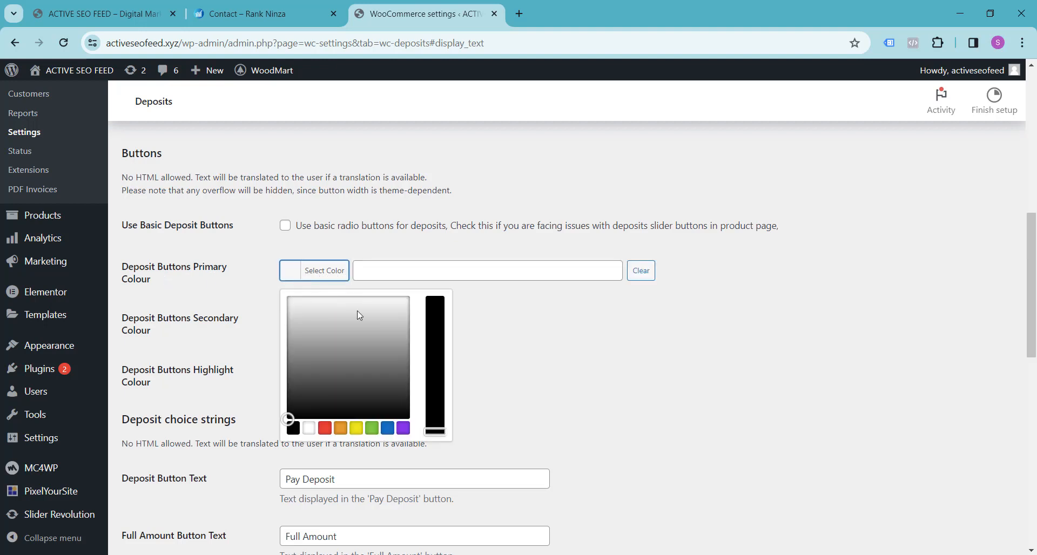
left_click(325, 428)
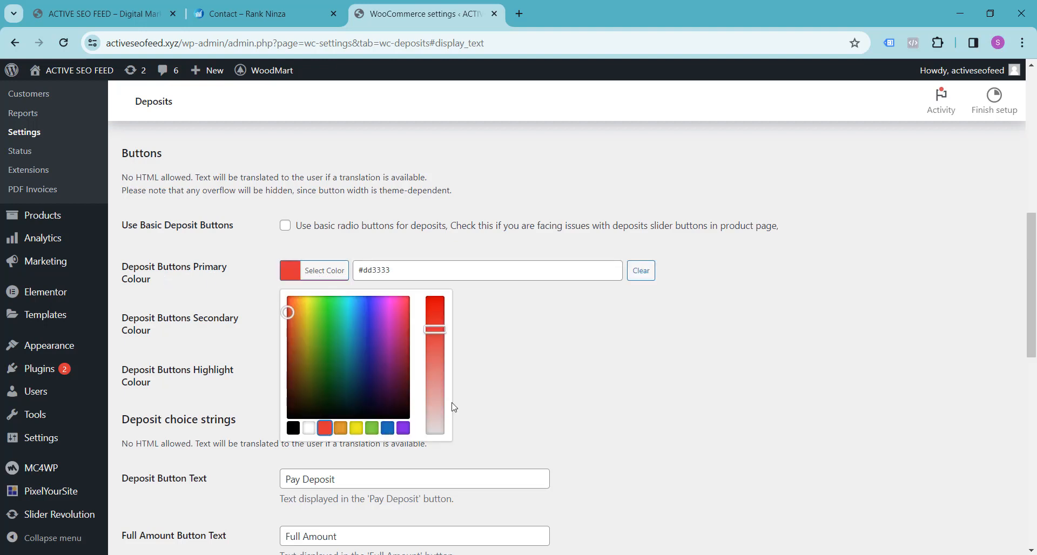
left_click(628, 364)
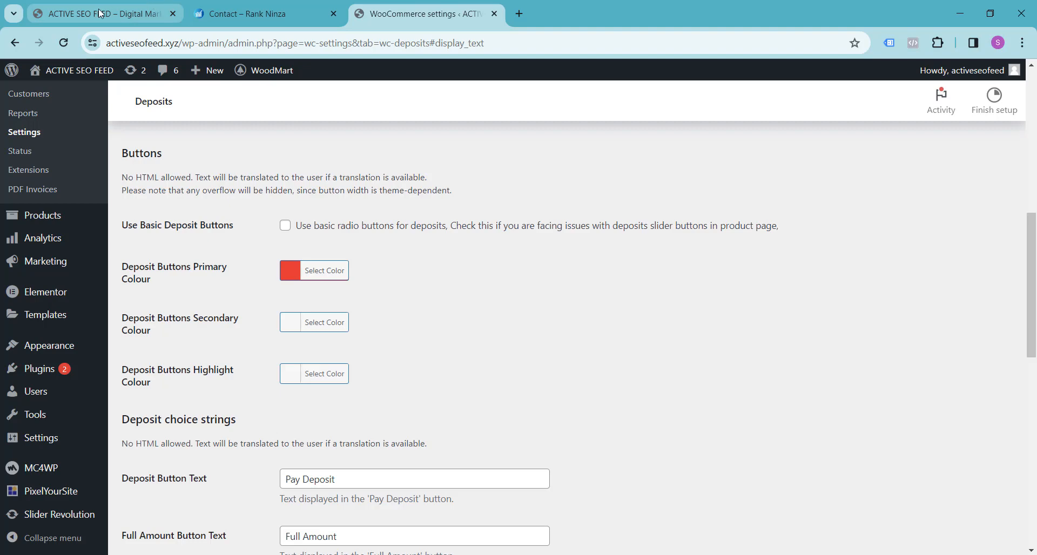
Add the Leather Case iPhone 12 Deep Violet to the demo store's cart and view the payment choice buttons at its checkout.
left_click(100, 13)
left_click(574, 338)
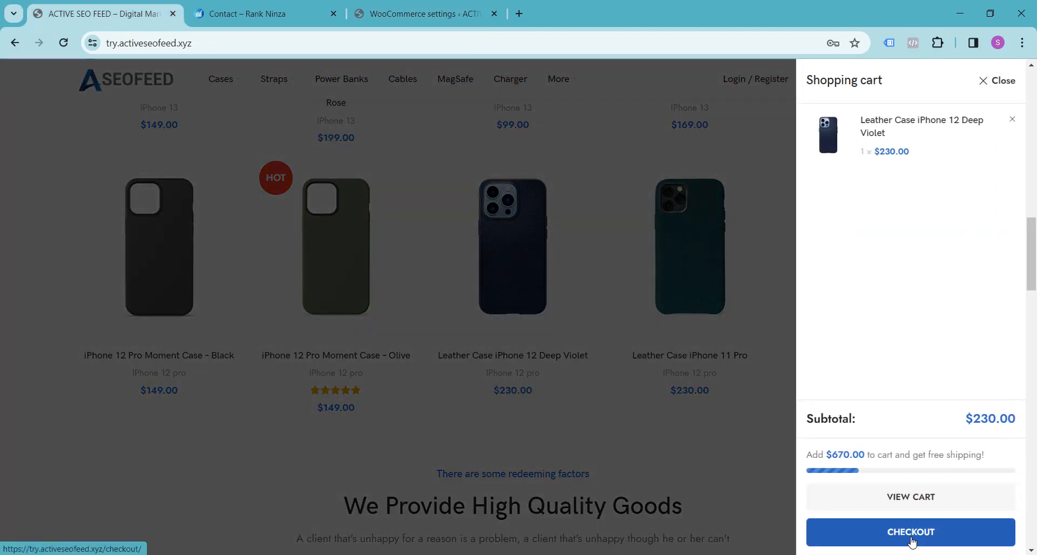
left_click(911, 541)
scroll(298, 269, "down", 10)
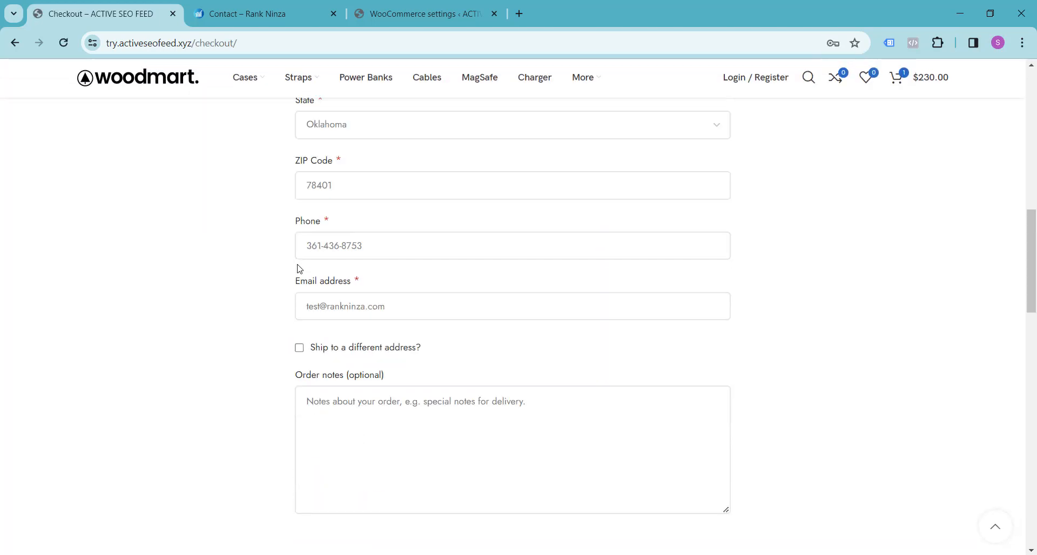
scroll(298, 268, "down", 10)
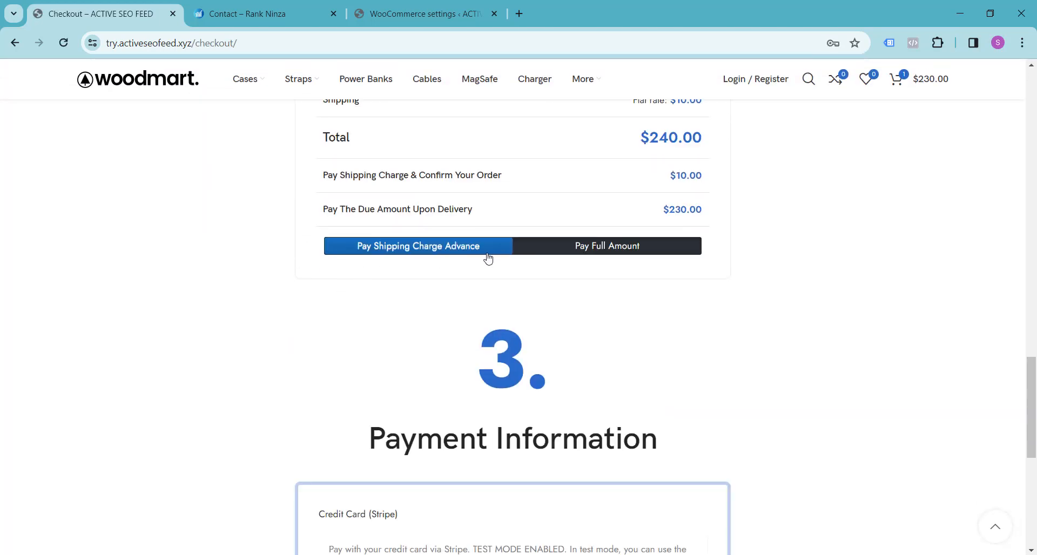
left_click(378, 13)
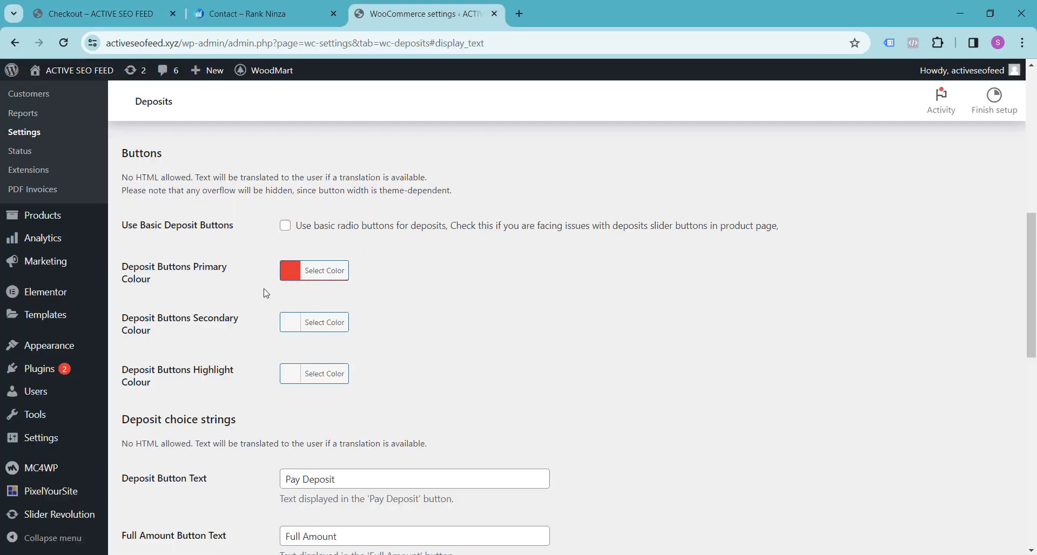
Compare the demo checkout's button wording and set the Deposit Button Text to "Pay Advance Shipping Charge".
scroll(234, 302, "down", 4)
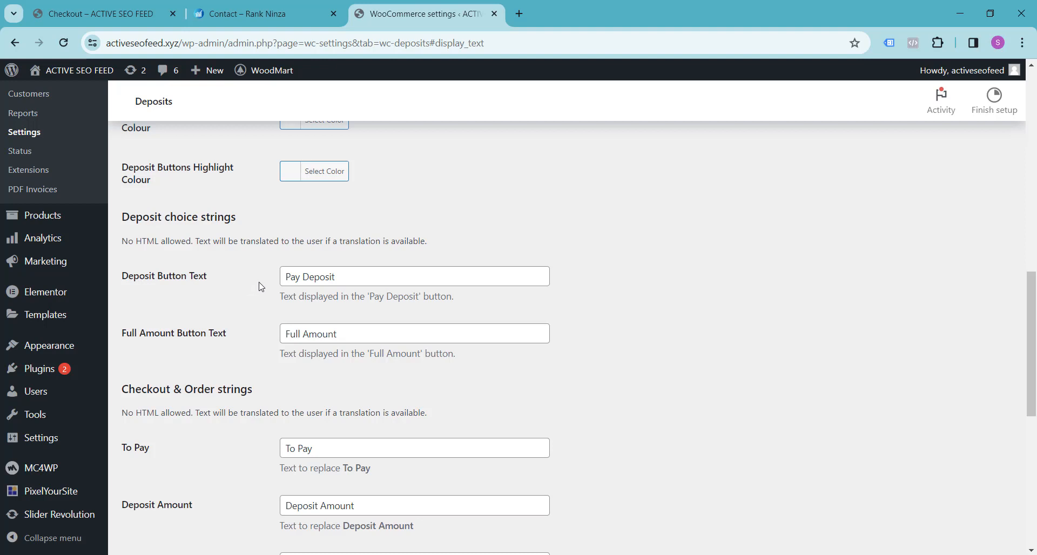
left_click_drag(287, 274, 396, 276)
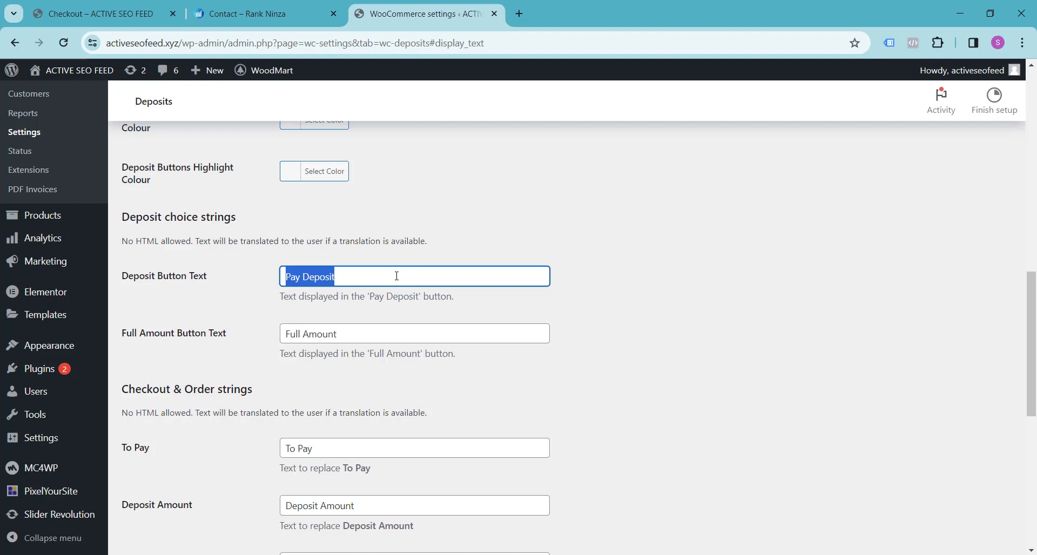
left_click(96, 14)
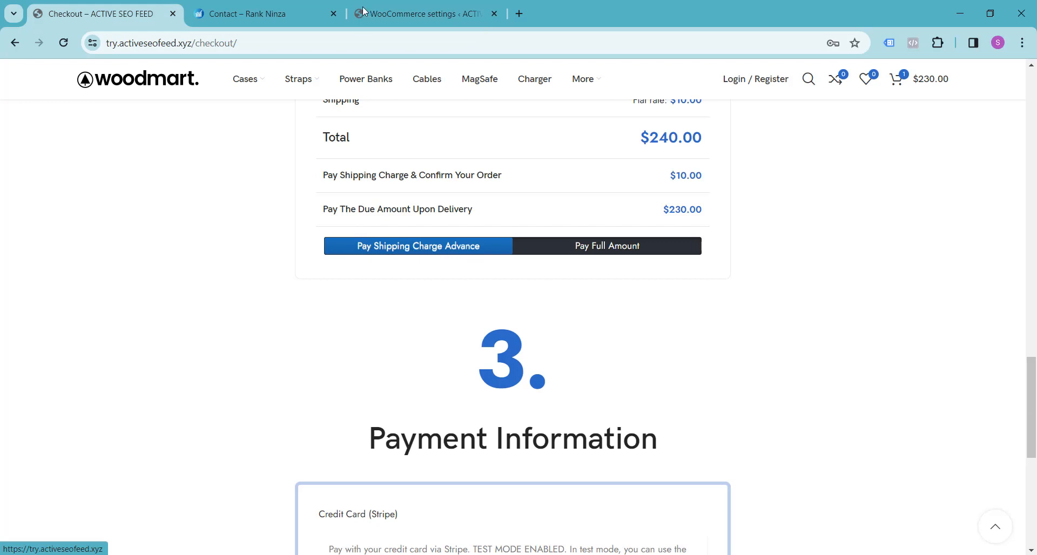
left_click(419, 13)
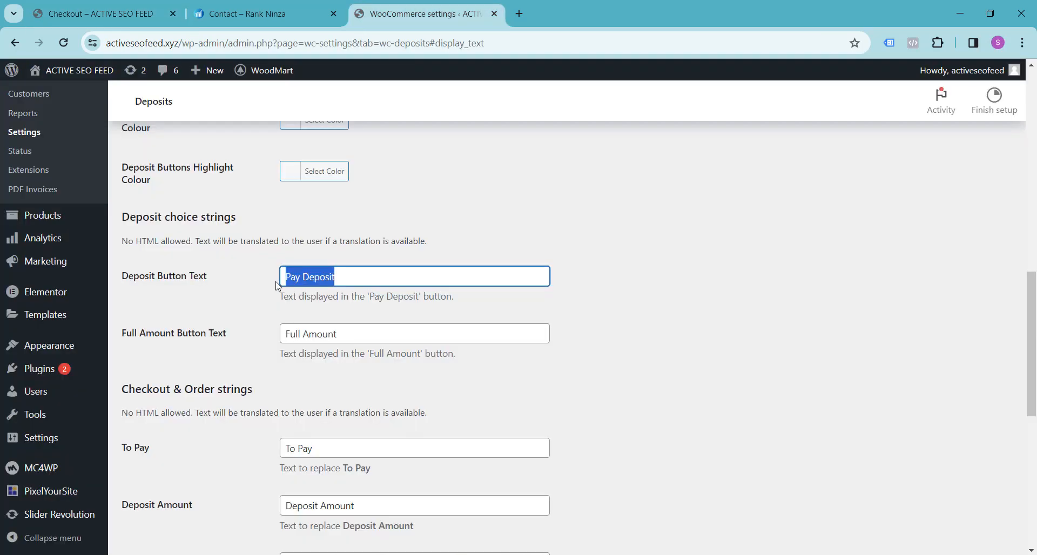
type("Pay ")
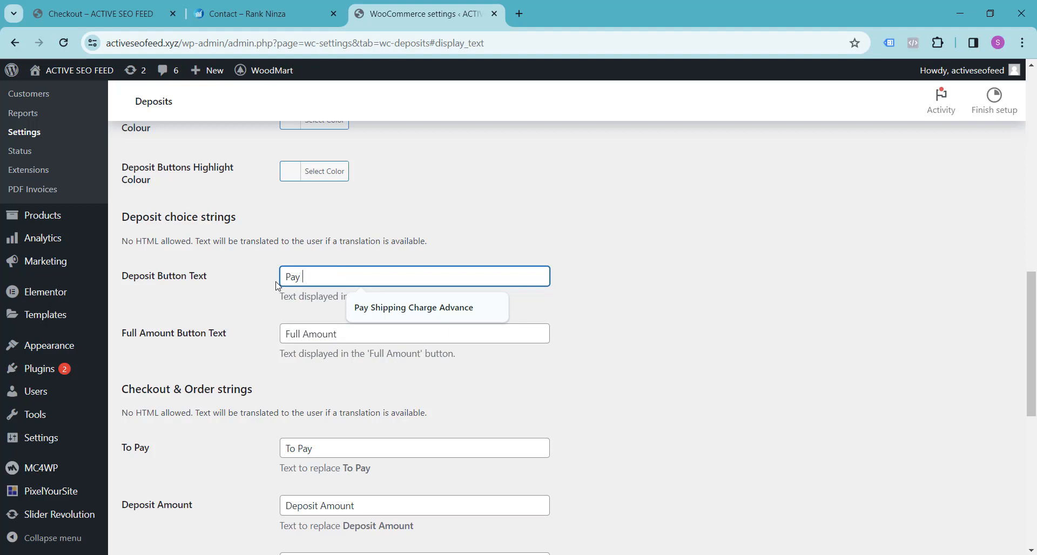
type("Advance ")
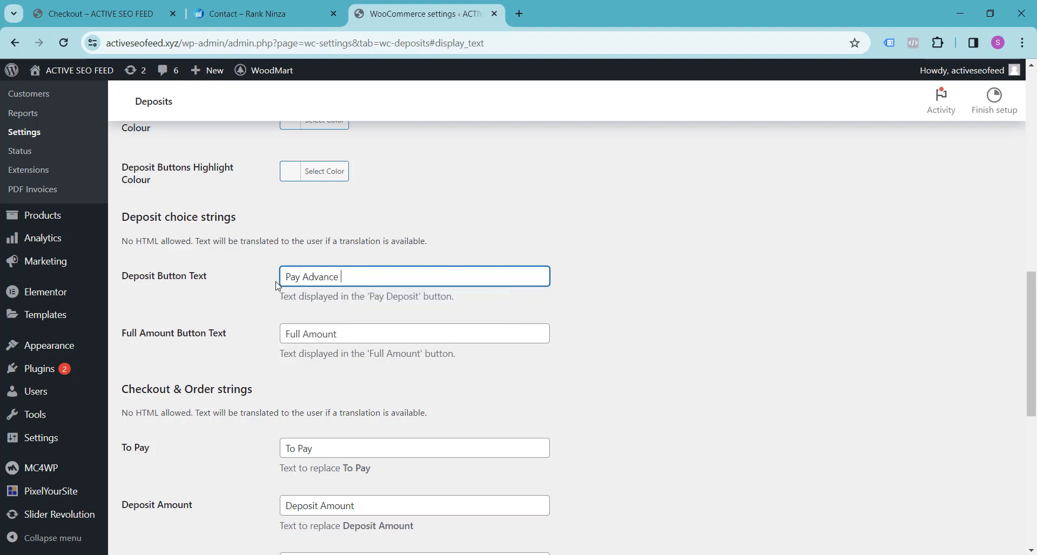
type("Shippig Chnage")
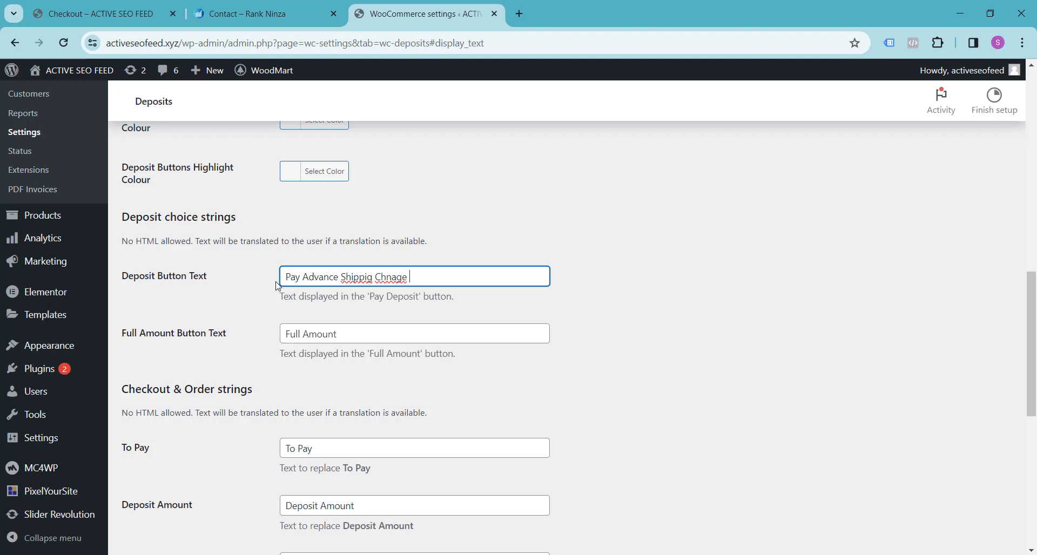
key("BackSpace")
type("n")
Set the Full Amount Button Text to "Pay Full Amount" and compare it with the button on the demo checkout page.
left_click(287, 334)
type("Pay")
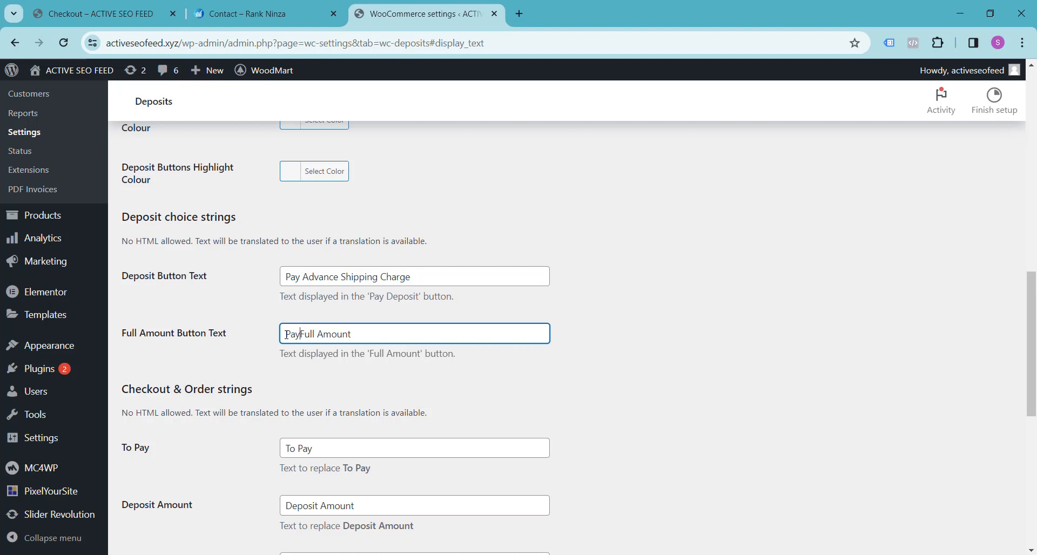
left_click(155, 2)
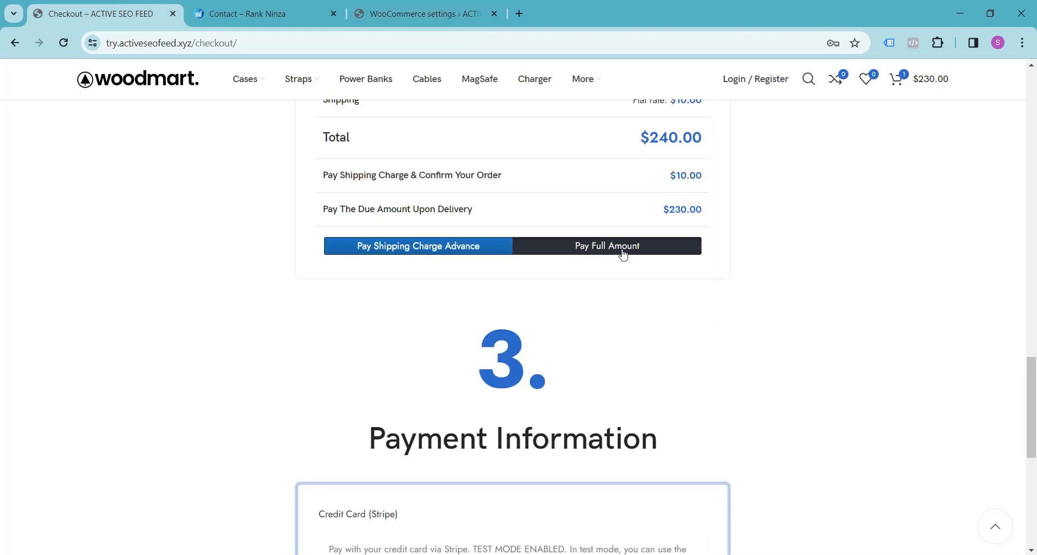
left_click(421, 13)
Check the Checkout & Order strings and copy the label "Pay Shipping Charge & Confirm Your Order" from the demo checkout page.
scroll(232, 329, "down", 2)
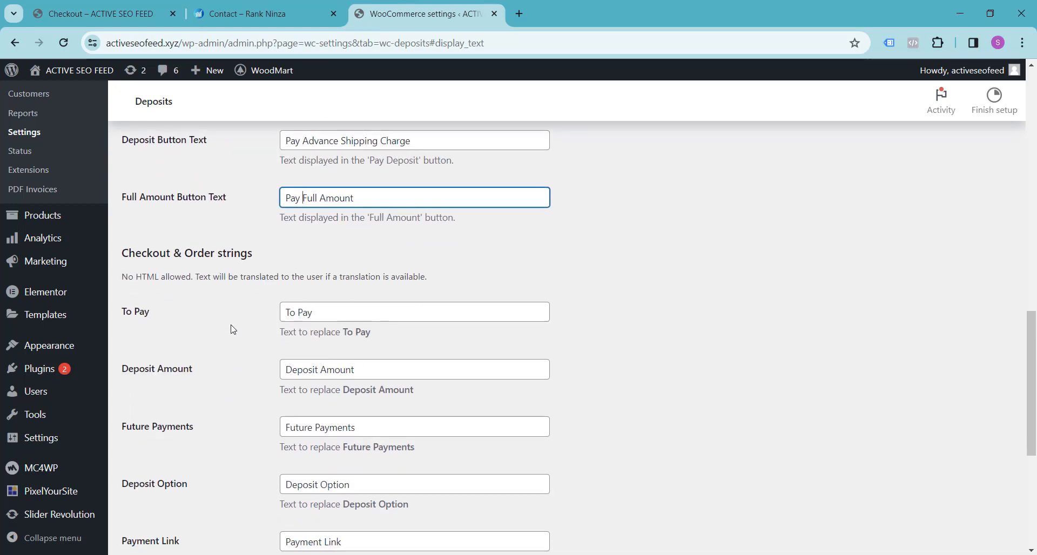
scroll(232, 330, "down", 1)
left_click(355, 251)
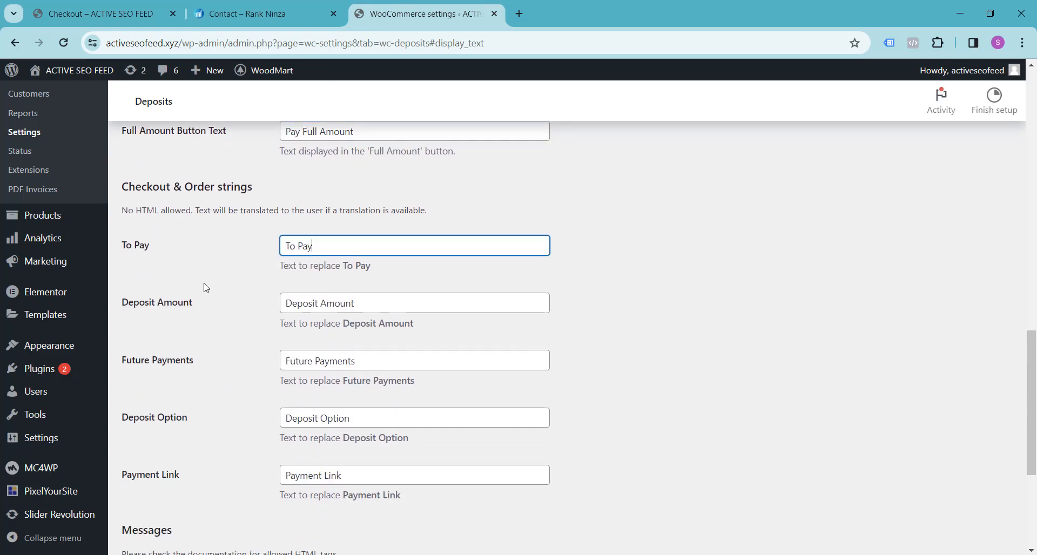
key("ctrl+1")
scroll(300, 286, "up", 1)
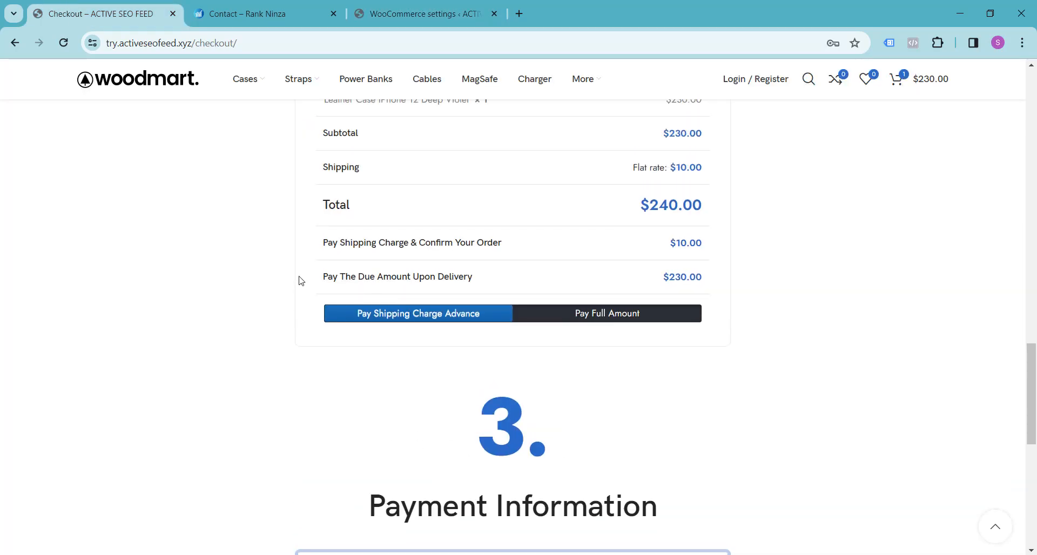
left_click_drag(322, 247, 502, 244)
left_click(264, 6)
key("ctrl+3")
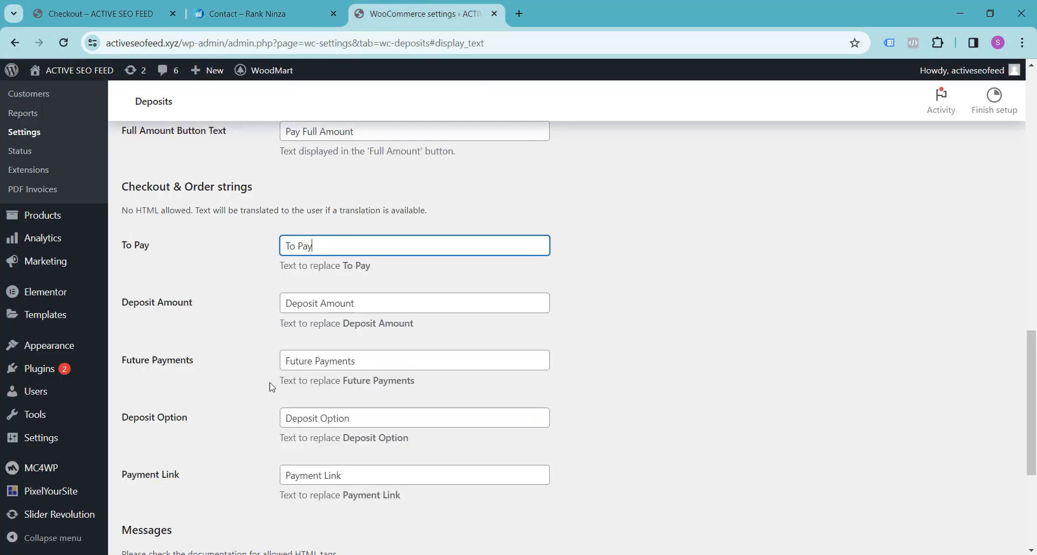
key("ctrl+1")
right_click(379, 243)
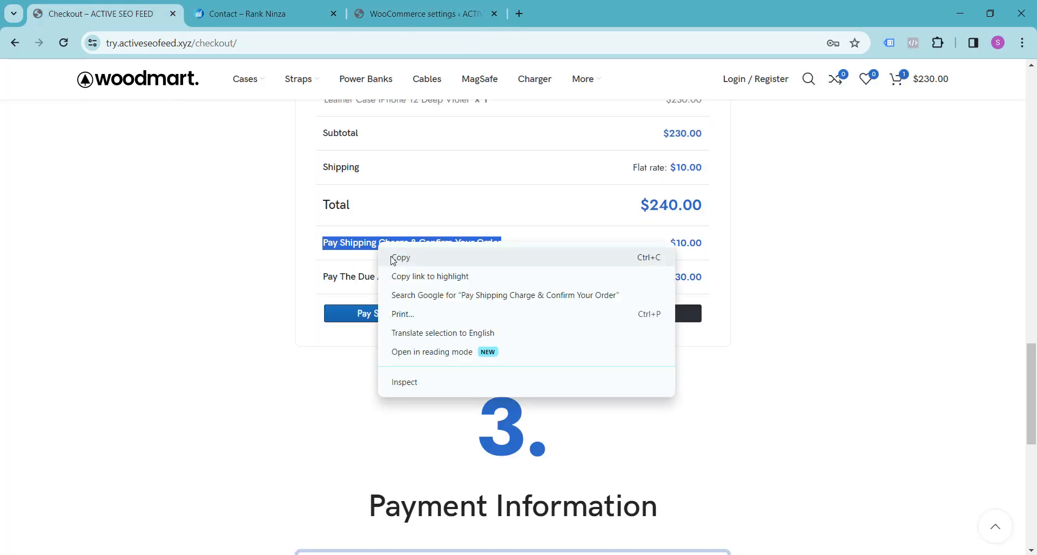
left_click(394, 256)
Replace the Deposit Amount string in the Deposits settings with "Pay Shipping Charge & Confirm Your Order".
left_click(405, 13)
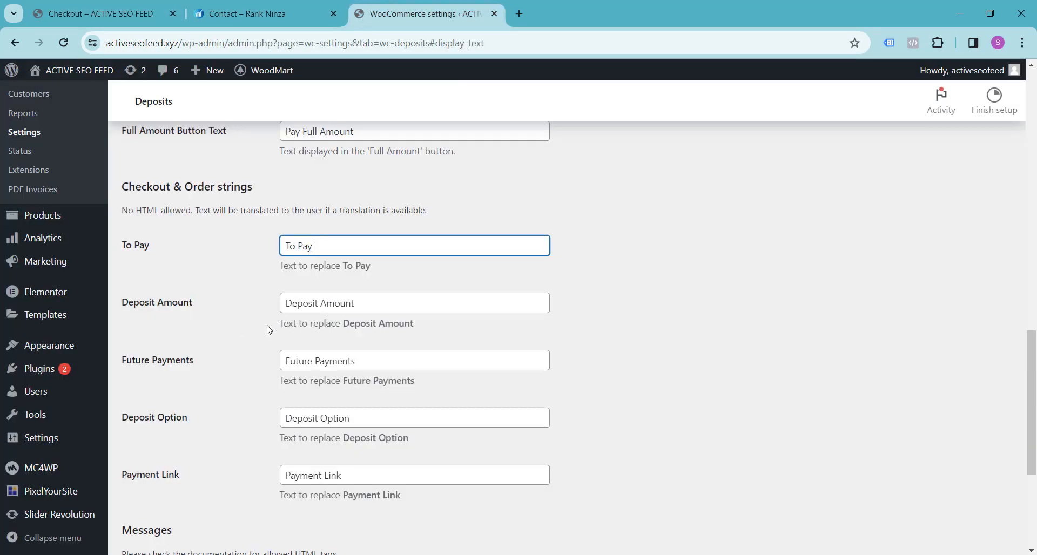
left_click_drag(286, 304, 415, 306)
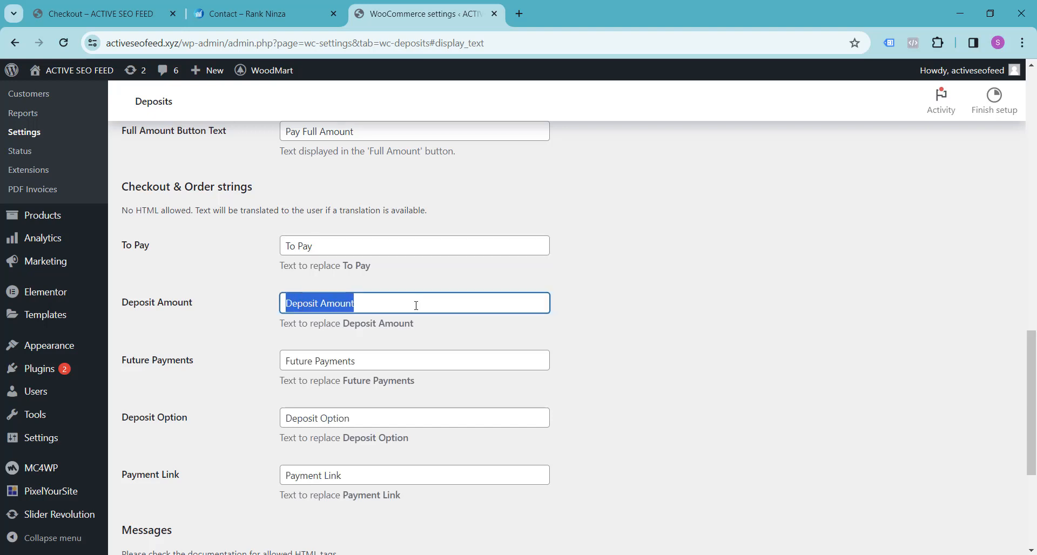
key("ctrl+v")
Replace the Future Payments string with "Pay The Due Amount Upon Delivery", copied from the demo checkout page.
left_click(215, 361)
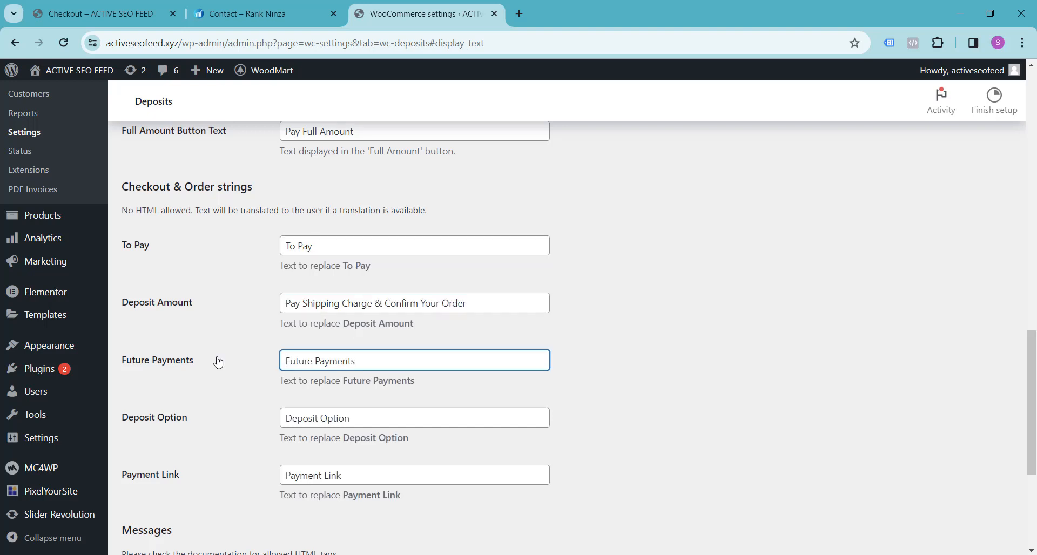
left_click(130, 22)
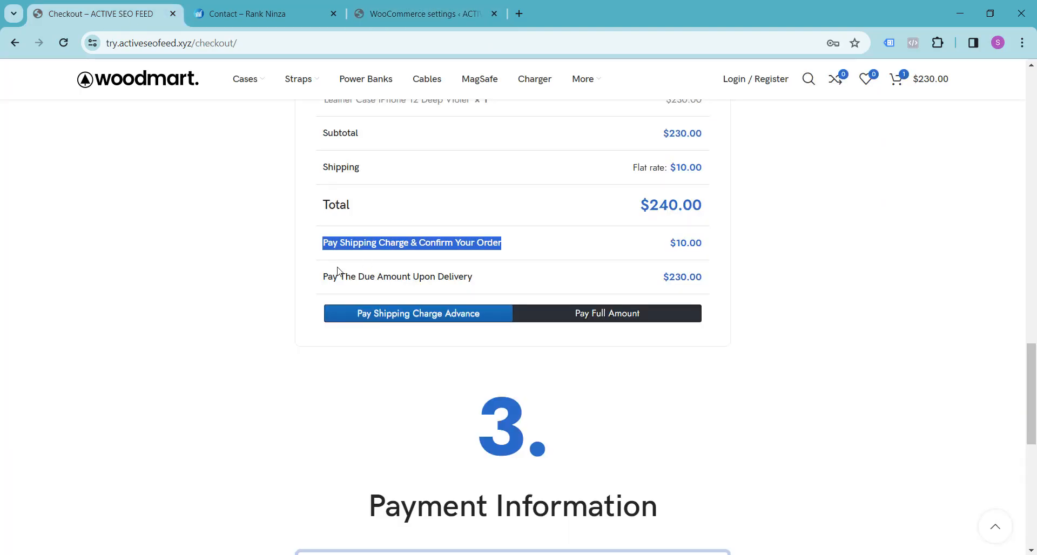
left_click_drag(323, 276, 482, 286)
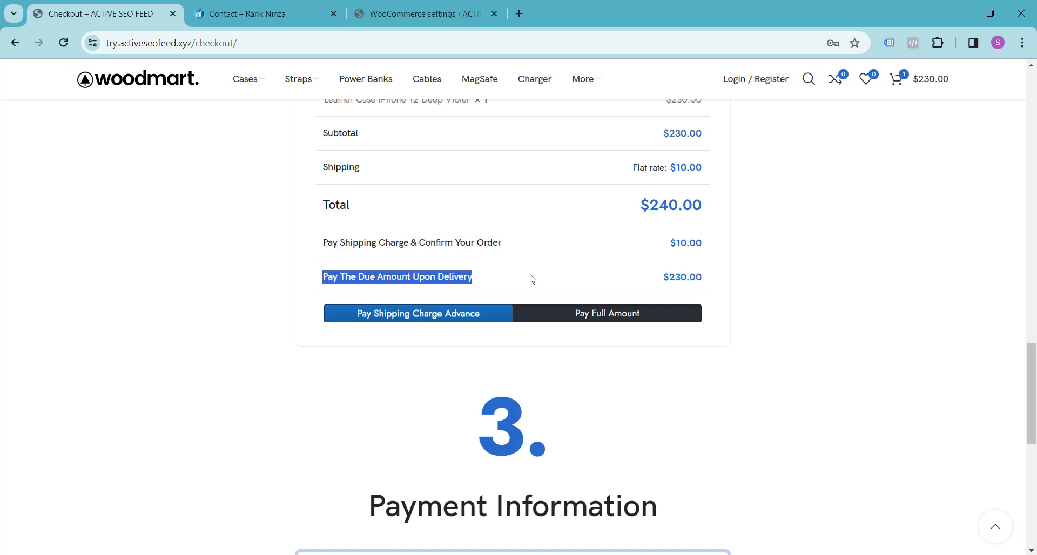
left_click(406, 5)
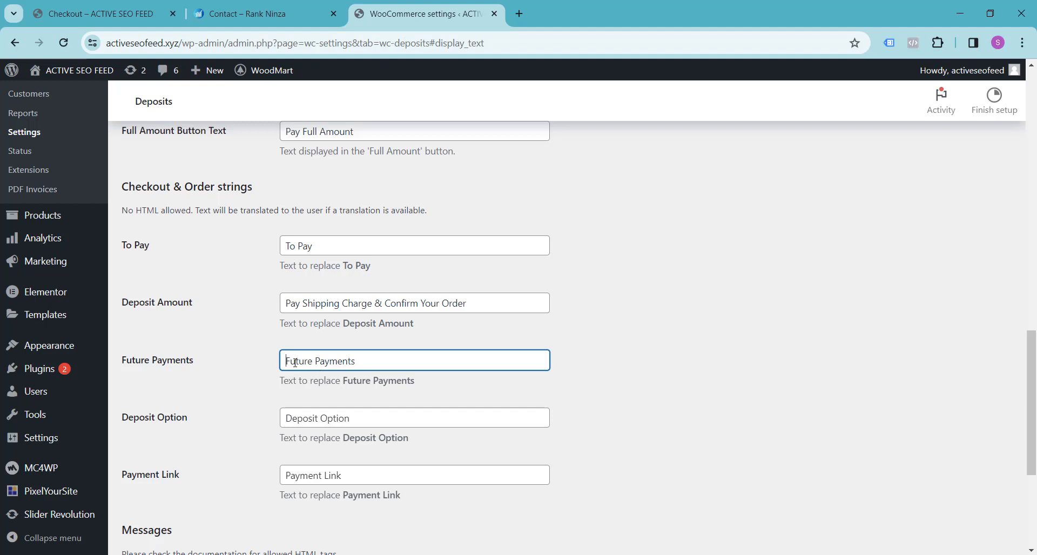
left_click_drag(286, 360, 404, 360)
key("ctrl+v")
left_click(689, 365)
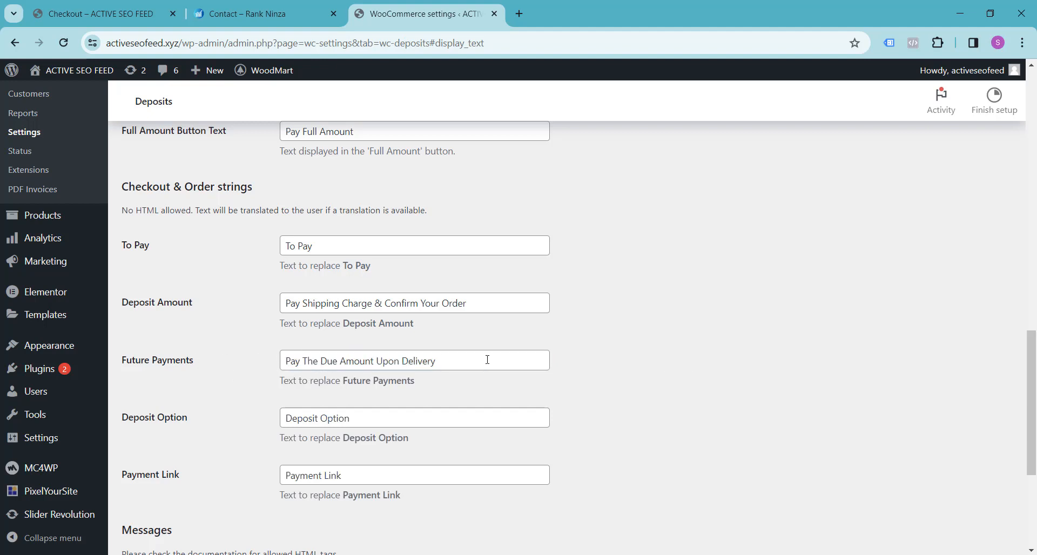
Save the Display & Text settings of WooCommerce Deposits, leaving both message boxes empty.
scroll(631, 355, "down", 1)
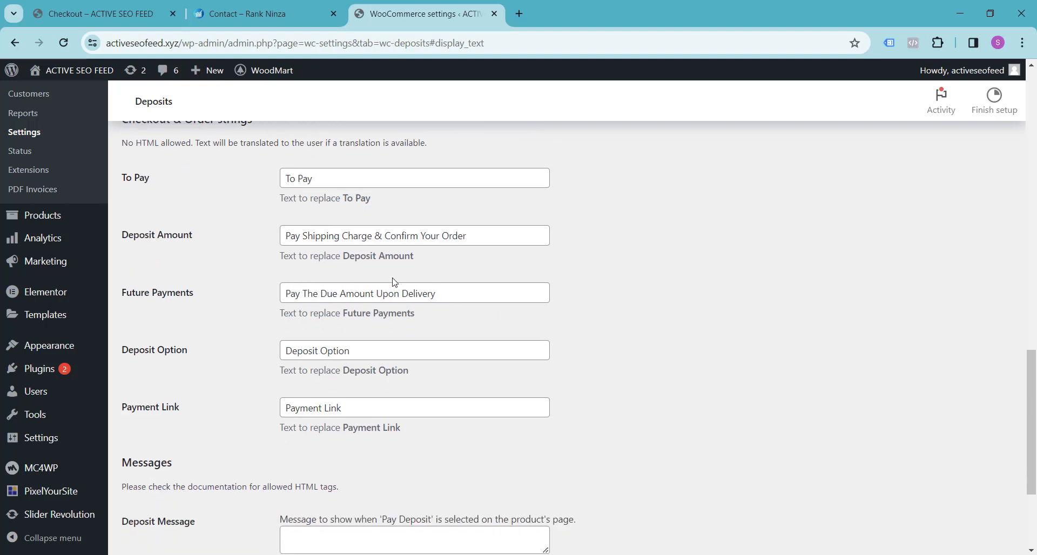
scroll(338, 318, "down", 2)
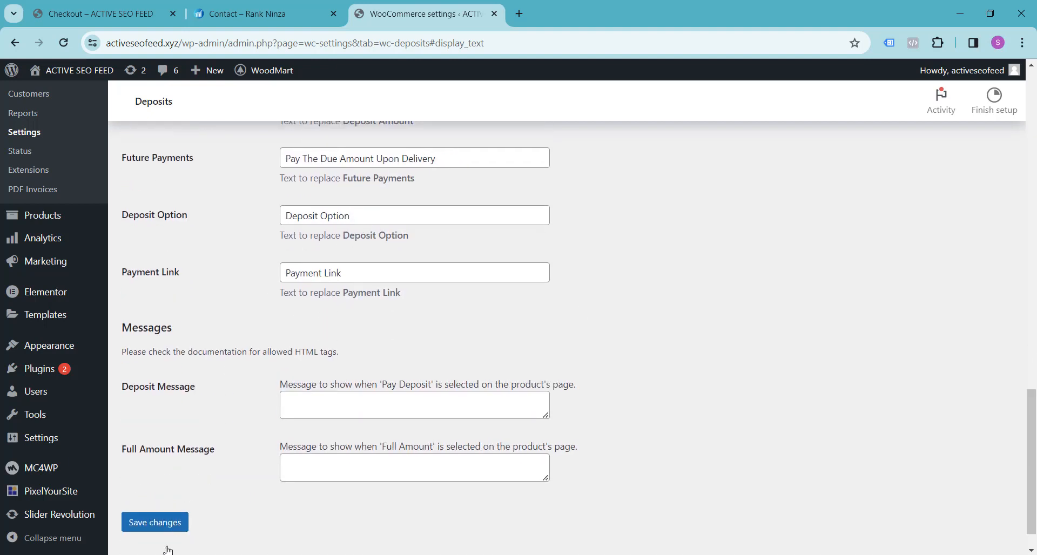
left_click(158, 524)
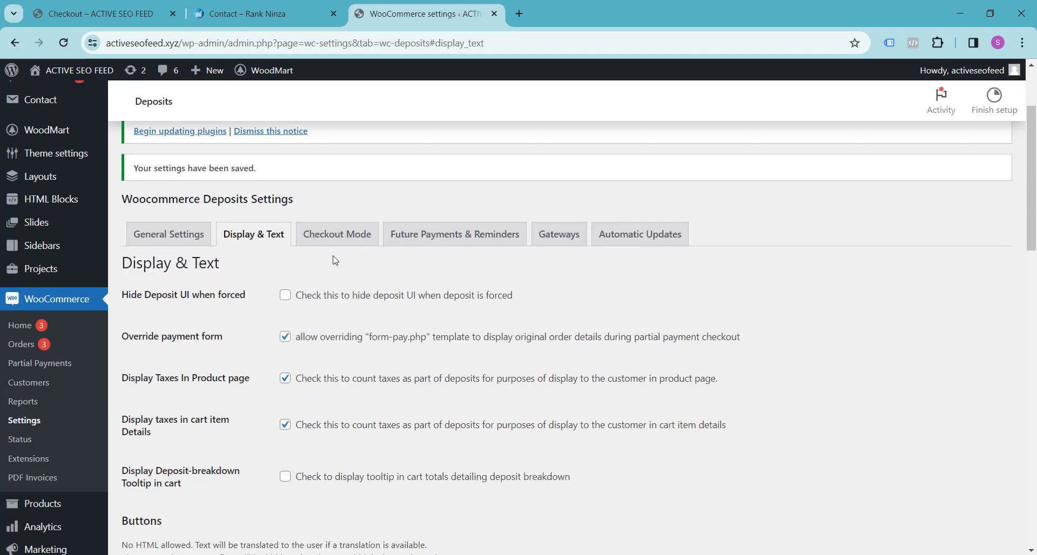
Enable checkout mode in the Checkout Mode settings of WooCommerce Deposits.
left_click(337, 235)
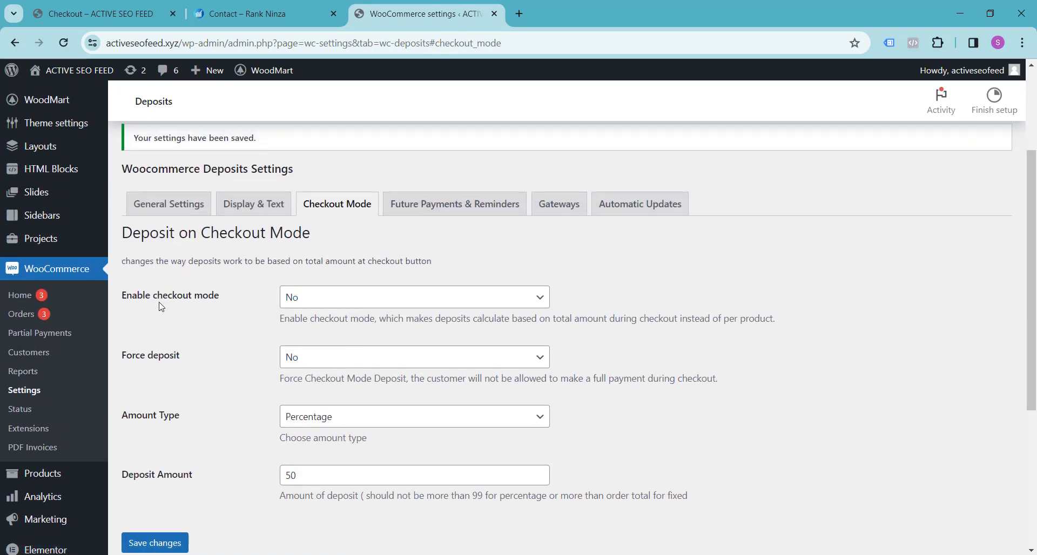
left_click(438, 300)
left_click(402, 328)
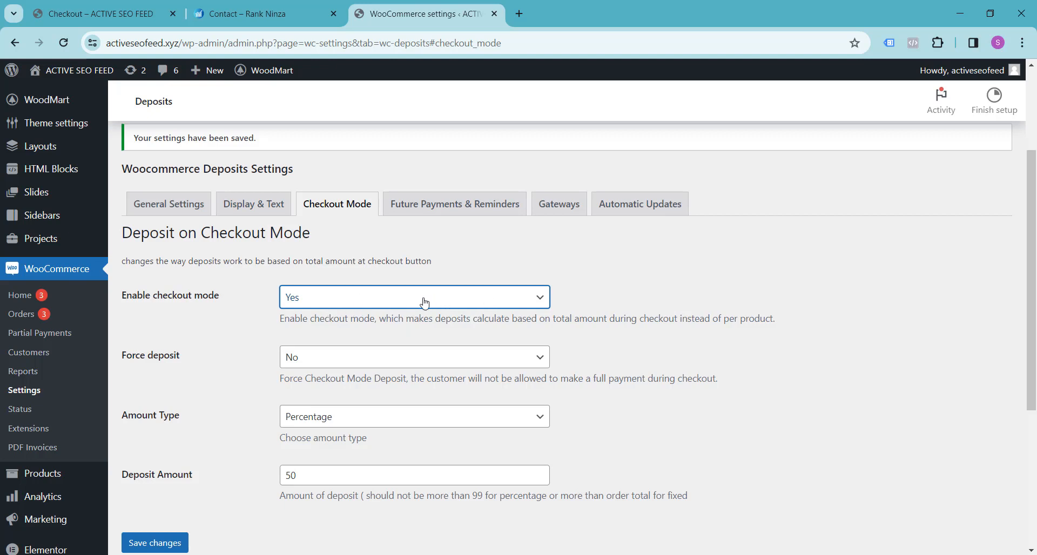
Set the checkout mode's Amount Type to Fixed with a Deposit Amount of 0, and save the changes.
scroll(236, 314, "down", 2)
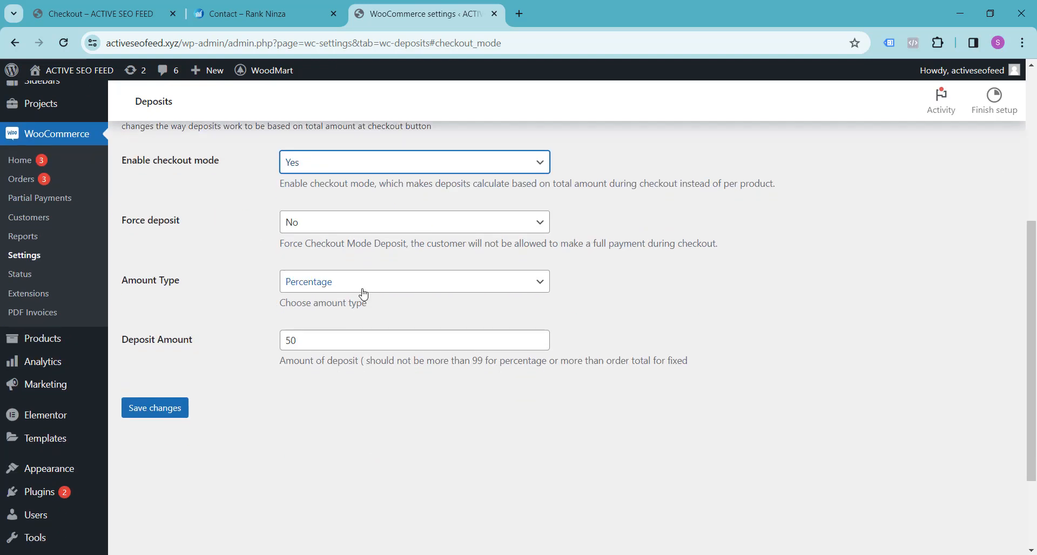
left_click(349, 289)
left_click(343, 298)
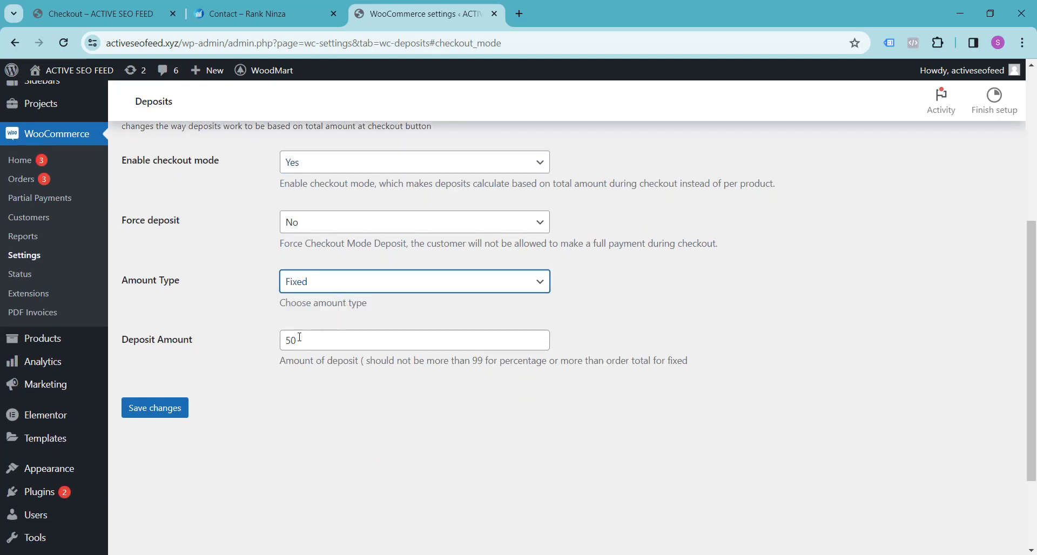
double_click(286, 342)
type("0")
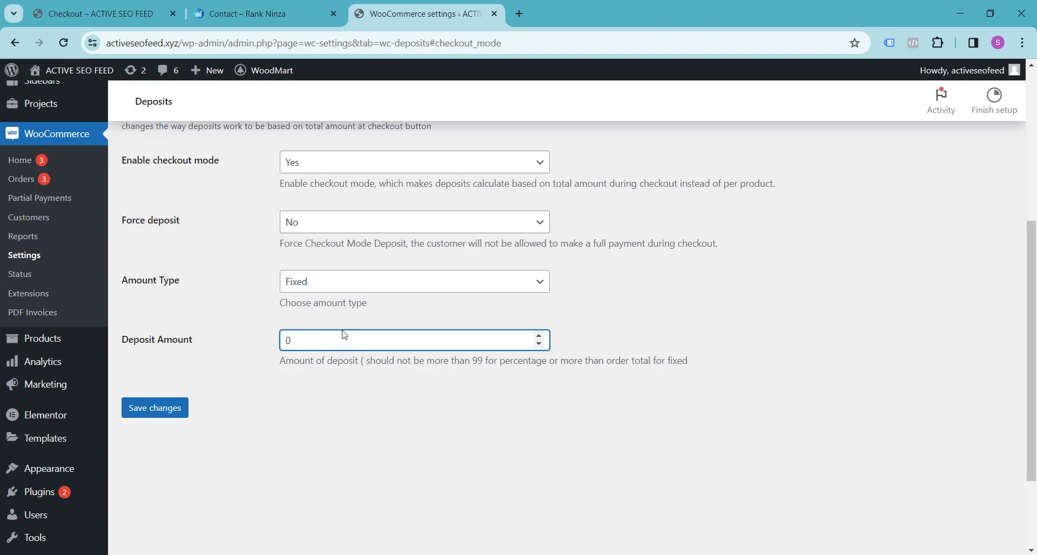
left_click(237, 409)
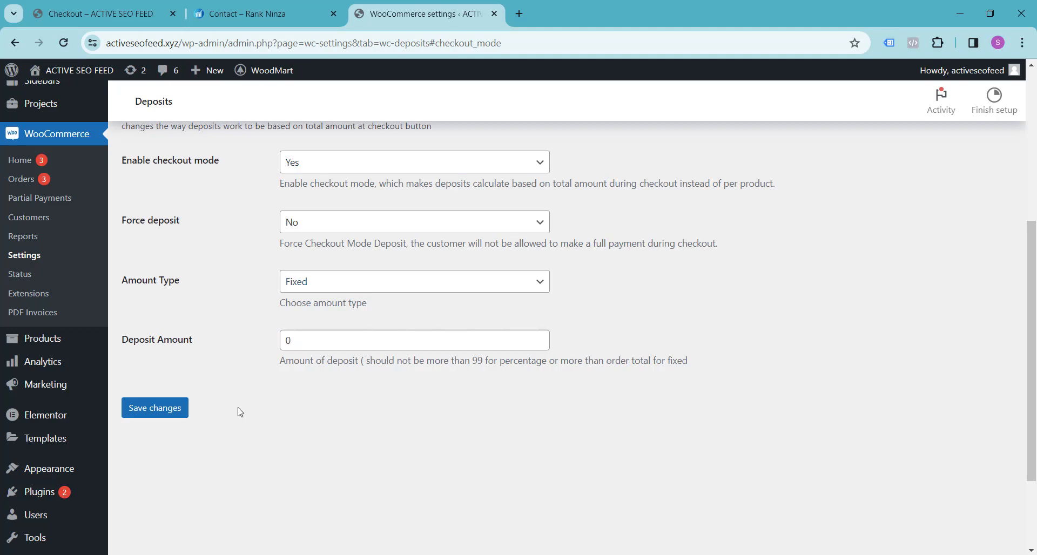
left_click(155, 410)
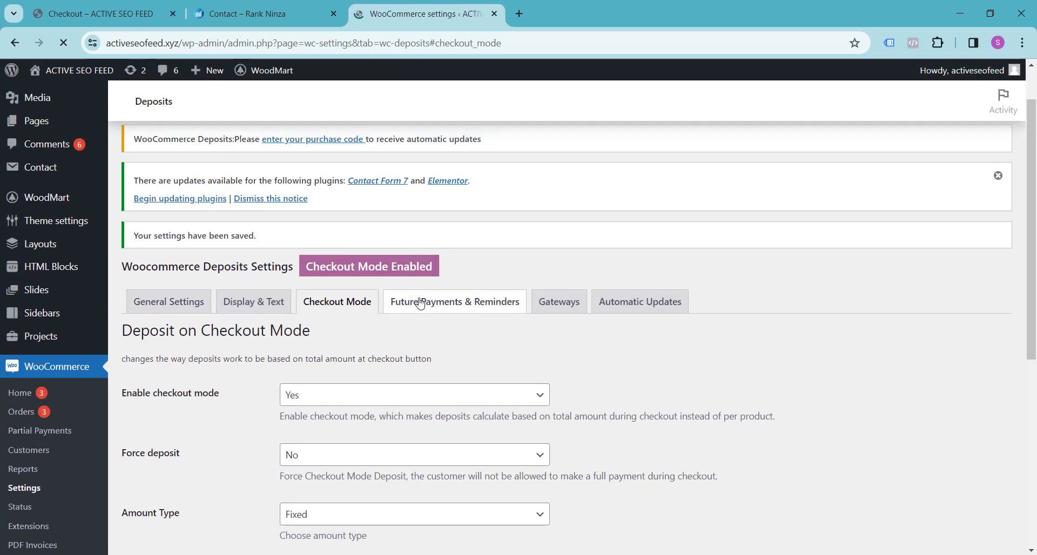
Review the Future Payments & Reminders settings, including the reminder email options.
left_click(420, 303)
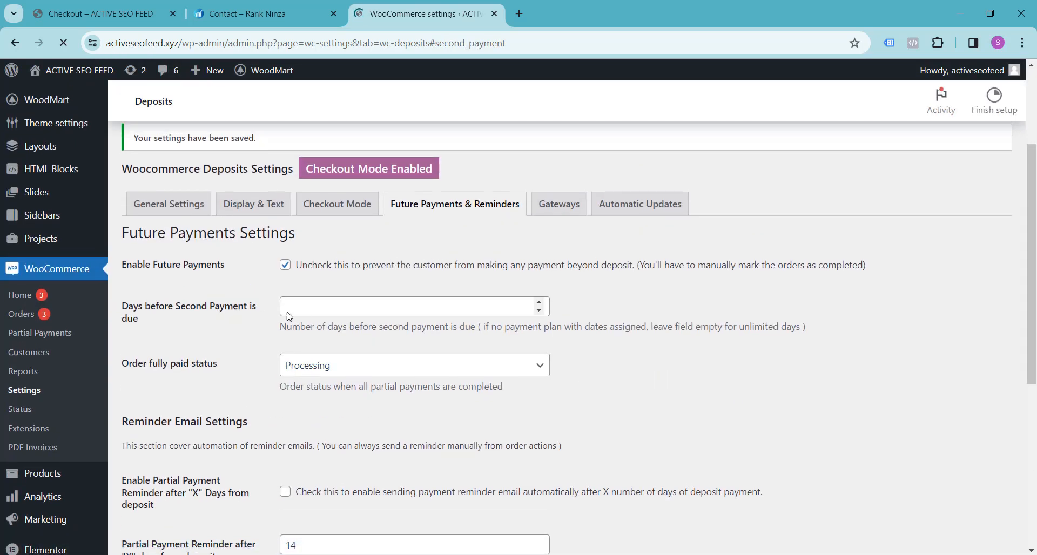
scroll(248, 329, "down", 6)
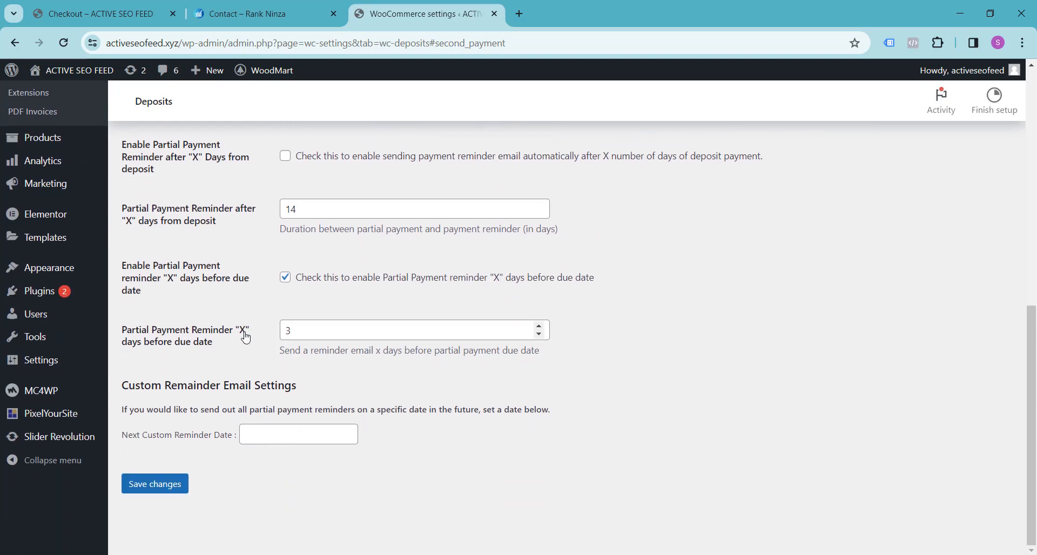
scroll(246, 336, "up", 7)
In the Gateways settings, disallow Direct bank transfer, Check payments and Cash on delivery for deposits.
left_click(555, 276)
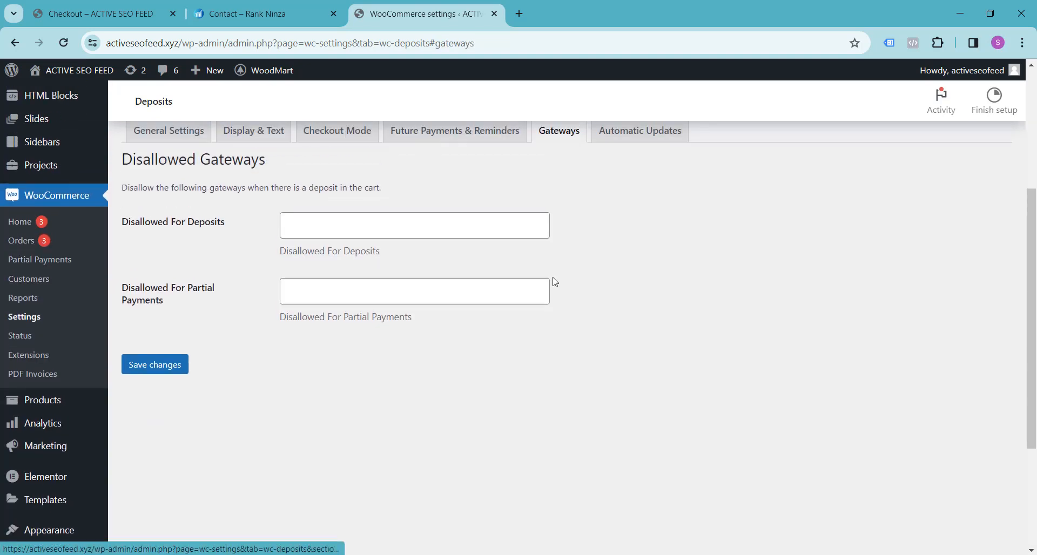
scroll(555, 282, "up", 1)
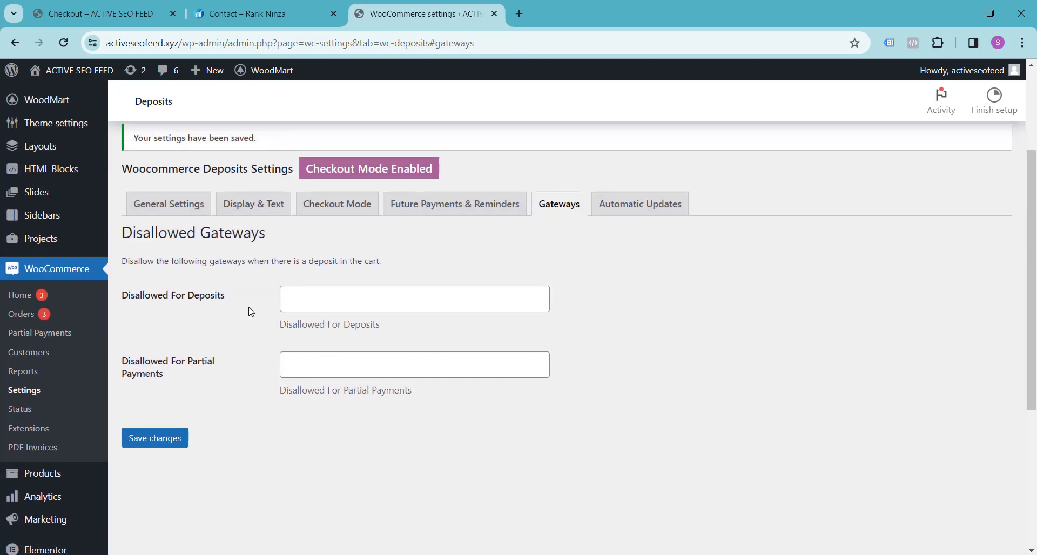
left_click(311, 302)
left_click(254, 321)
left_click(315, 298)
left_click(321, 326)
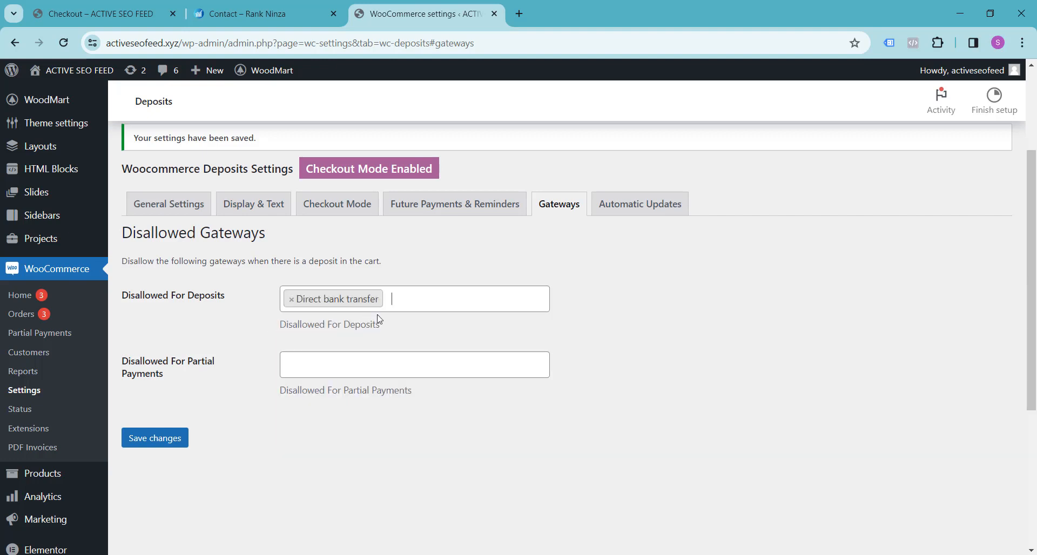
left_click(404, 301)
left_click(366, 351)
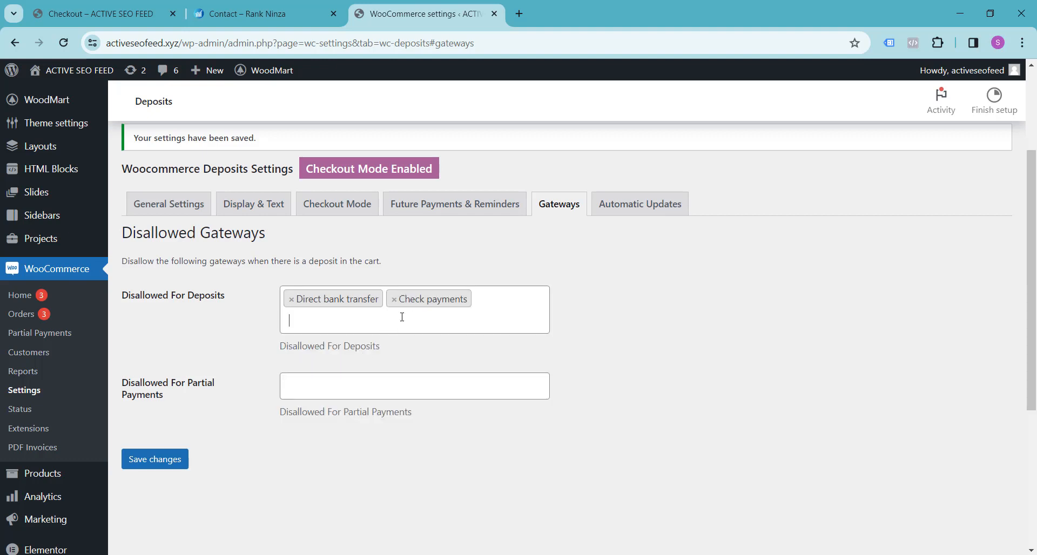
left_click(378, 313)
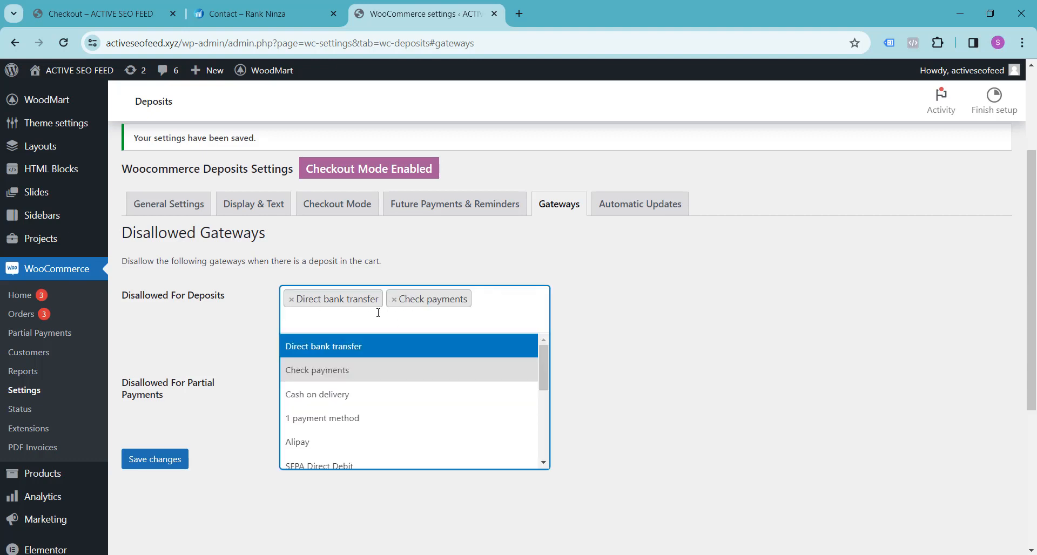
left_click(358, 393)
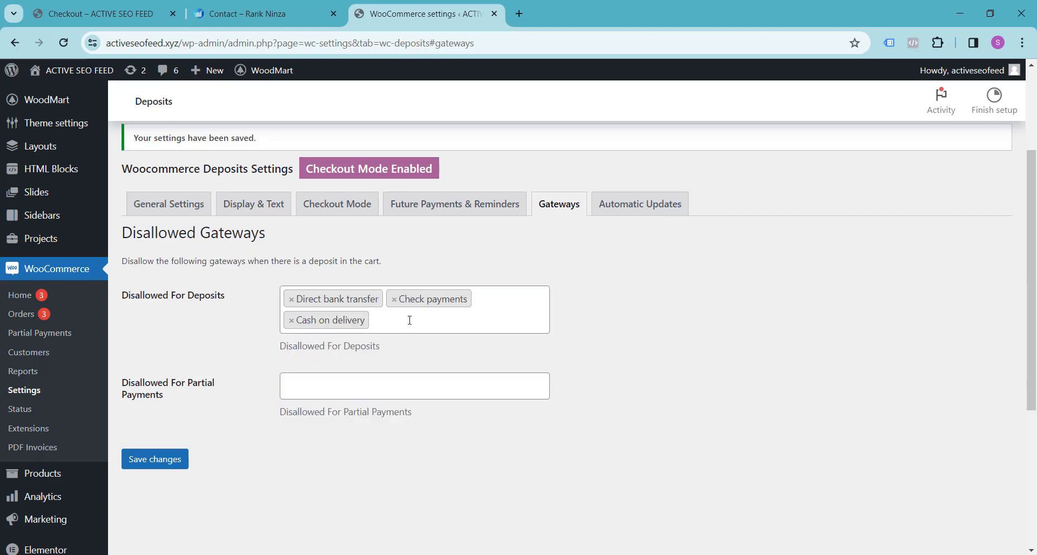
left_click(410, 320)
scroll(402, 399, "down", 5)
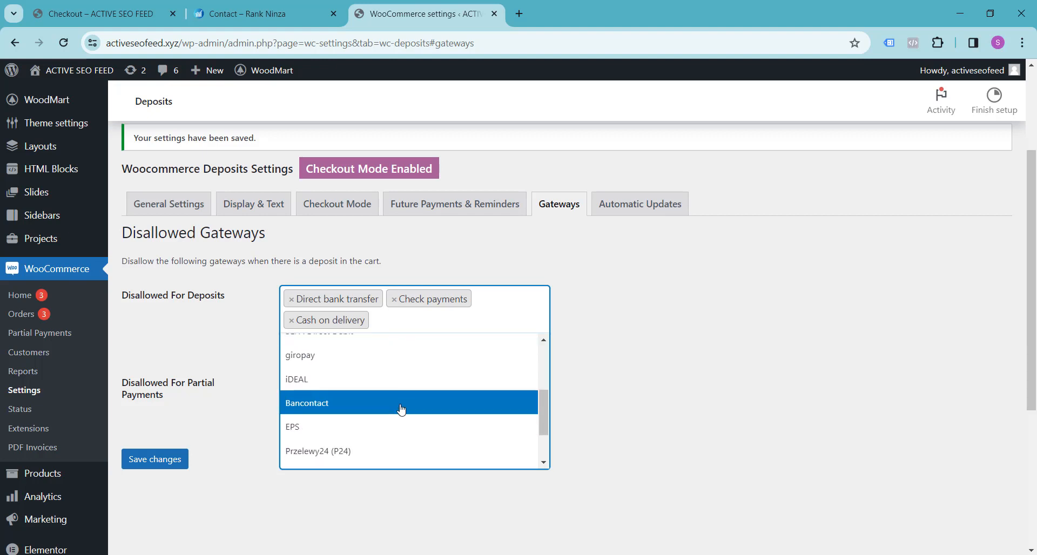
scroll(401, 409, "down", 3)
left_click(203, 322)
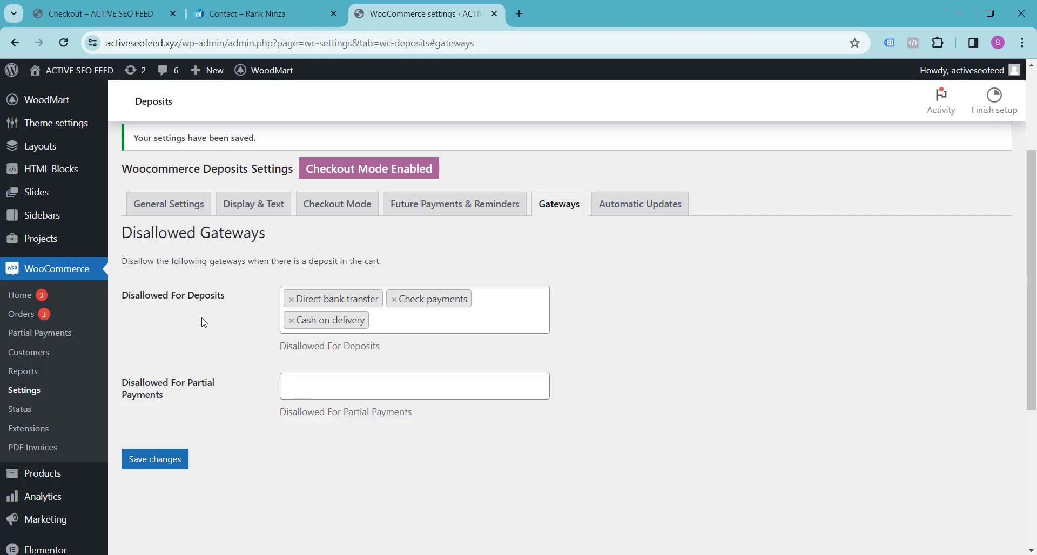
Disallow Direct bank transfer, Check payments and Cash on delivery for partial payments, and save the gateway settings.
left_click(301, 390)
left_click(310, 419)
left_click(421, 390)
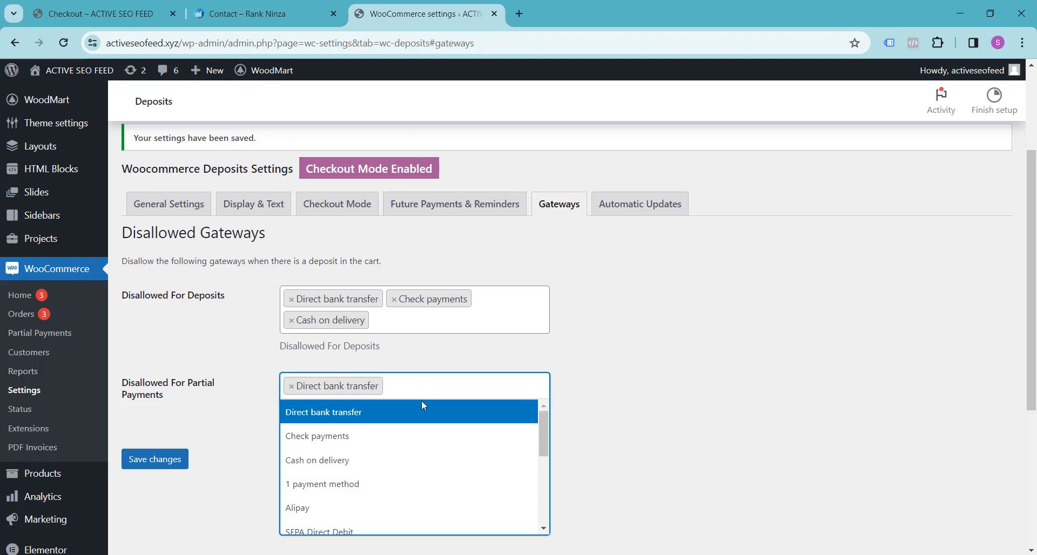
left_click(394, 435)
left_click(368, 414)
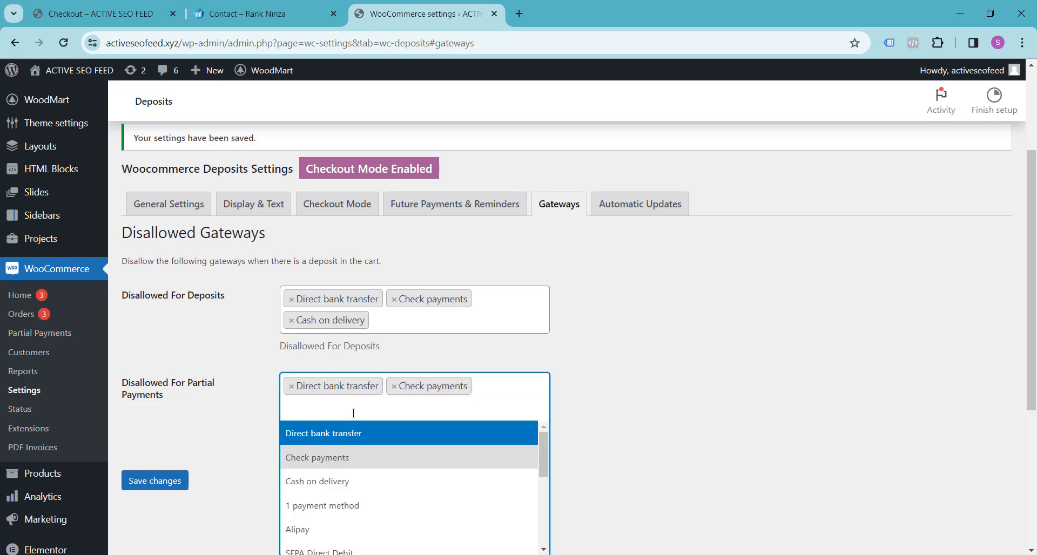
left_click(349, 479)
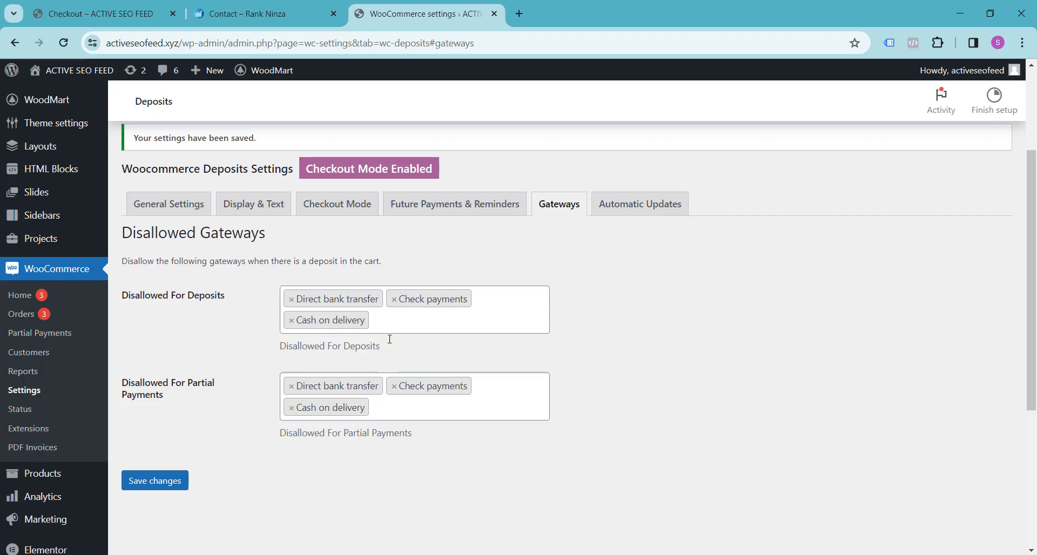
left_click(170, 479)
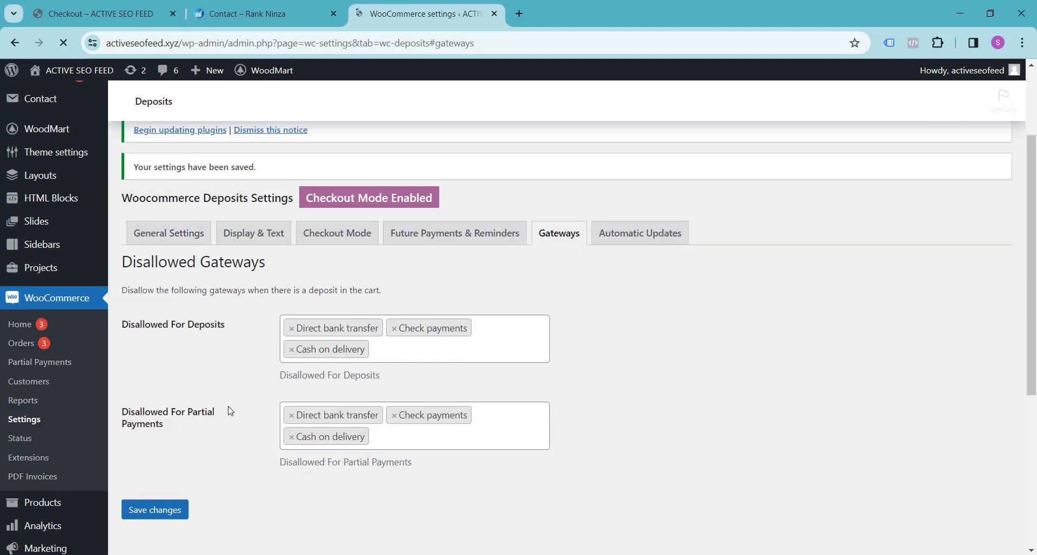
Copy the site's base address activeseofeed.xyz and open it in a new Incognito window.
mouse_move(967, 71)
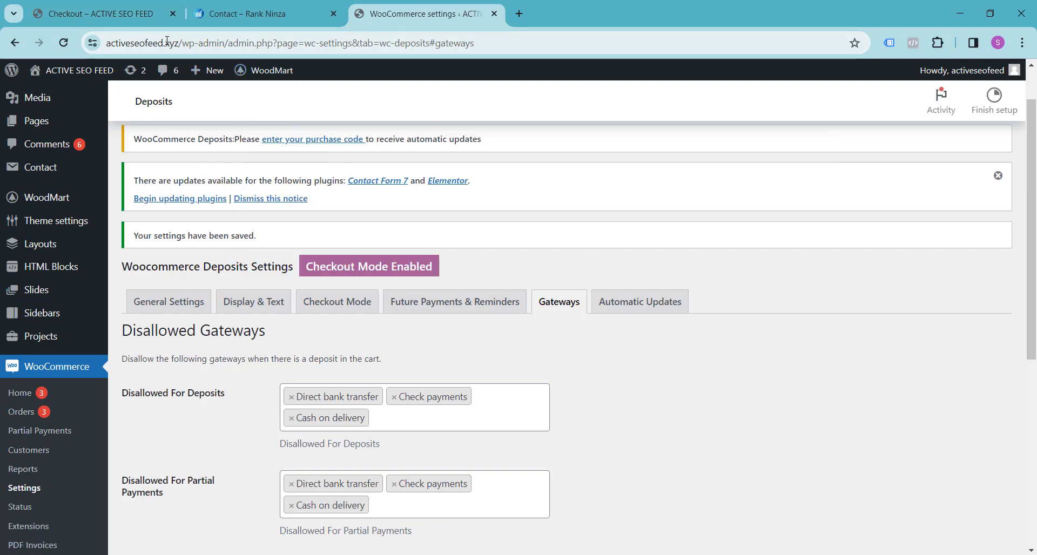
left_click_drag(178, 43, 106, 44)
key("ctrl+c")
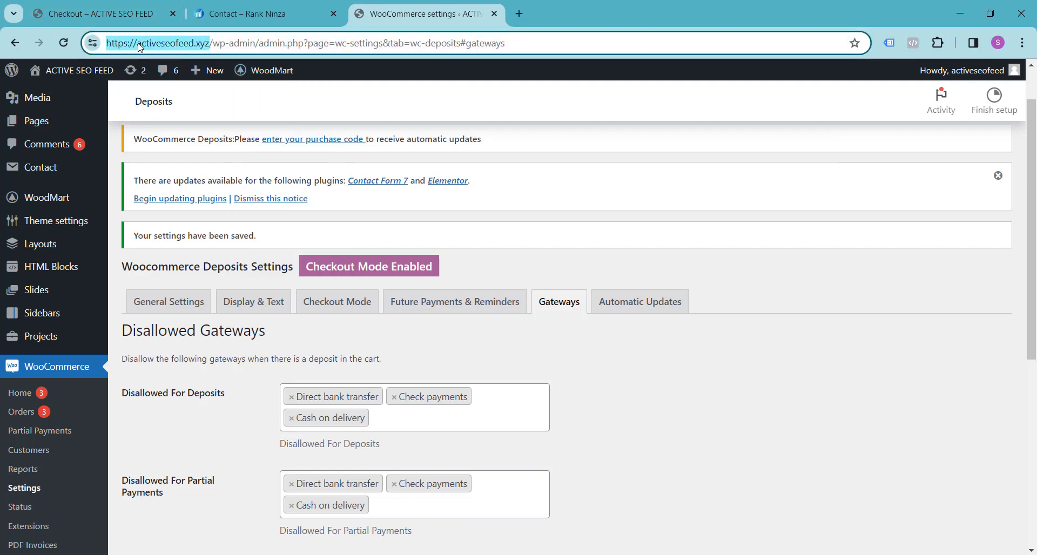
left_click(1022, 43)
left_click(897, 110)
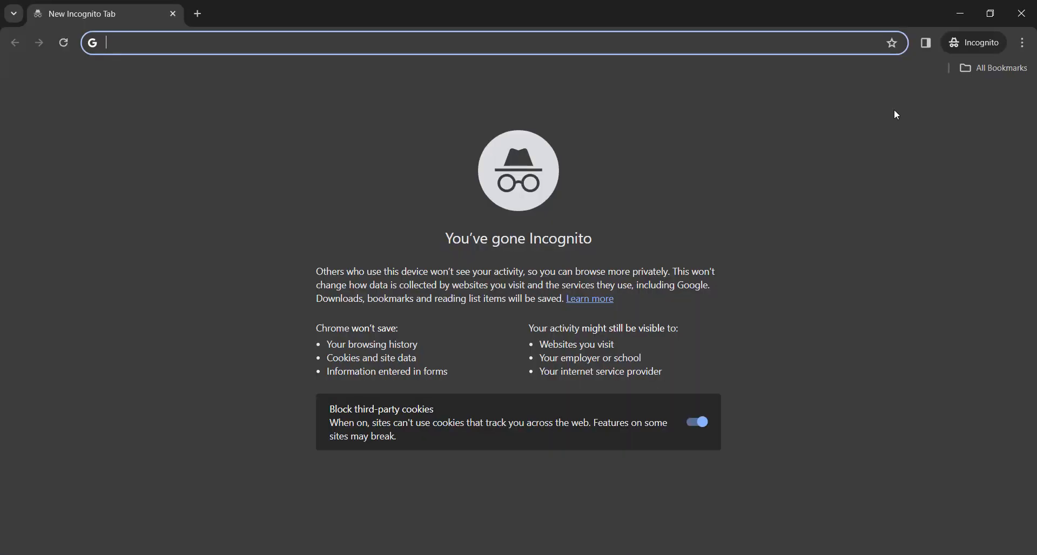
key("ctrl+v")
key("Return")
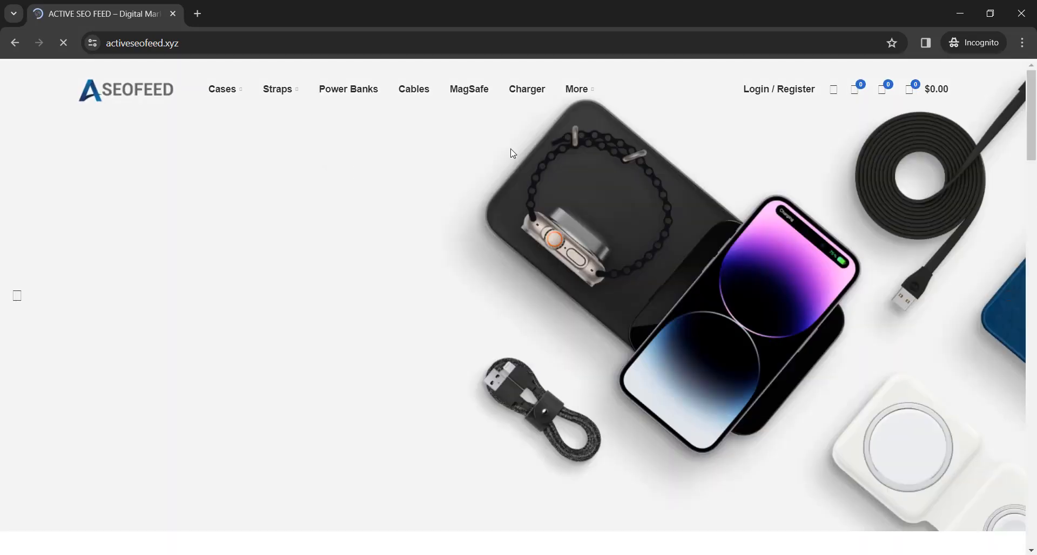
Add the Epik Silicone Case Full – Lavender from the New Arrivals section to the cart.
scroll(376, 185, "down", 10)
scroll(376, 188, "down", 6)
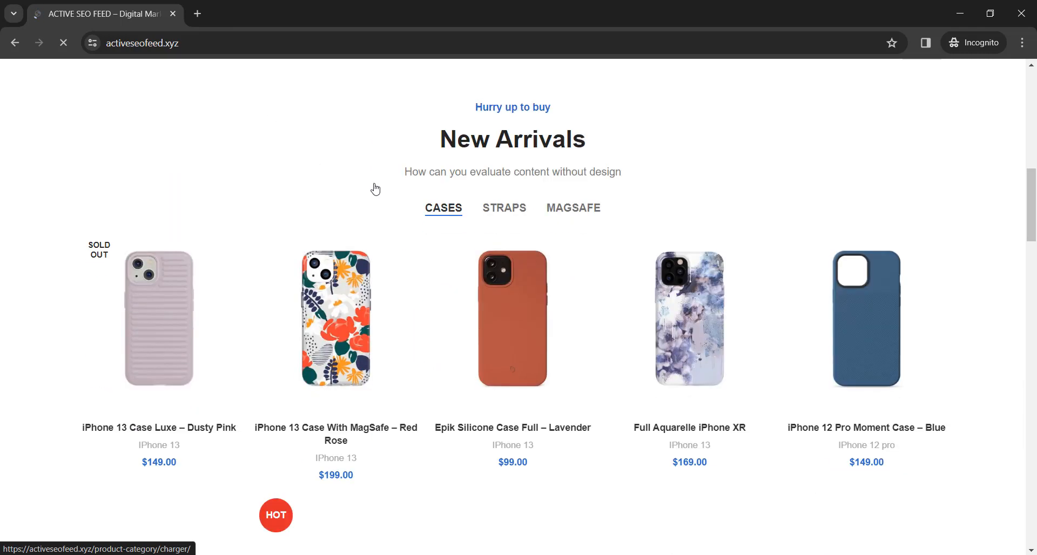
left_click(489, 271)
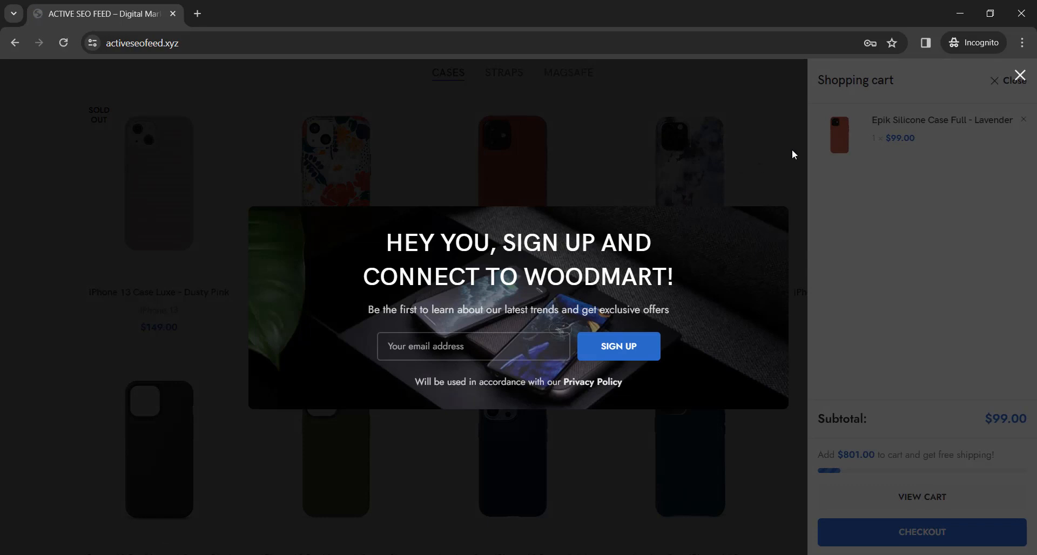
Dismiss the sign-up popup, then add two Leather Case iPhone 12 Deep Violet to the cart and proceed to checkout.
left_click(1020, 76)
scroll(504, 463, "down", 2)
scroll(505, 463, "down", 2)
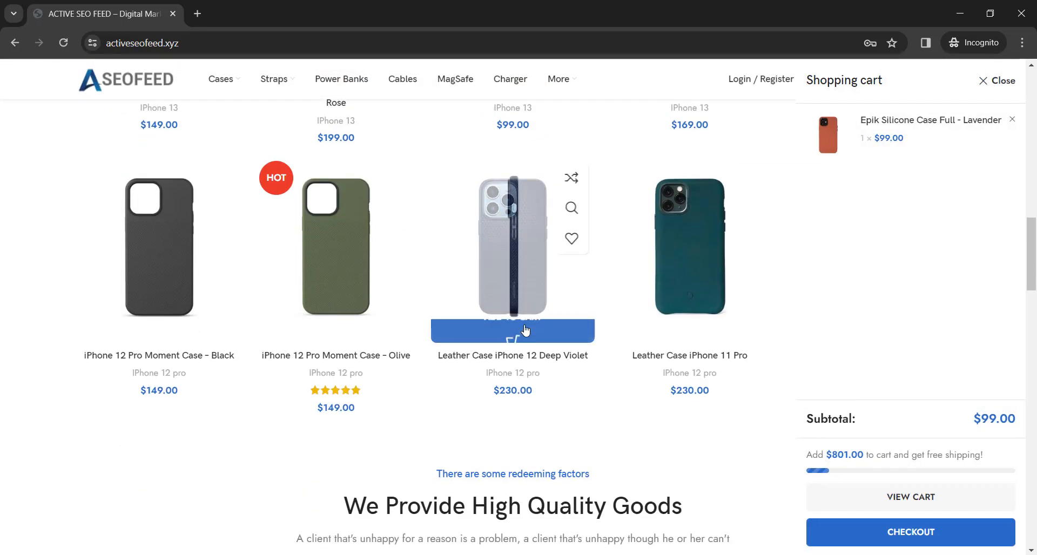
left_click(512, 331)
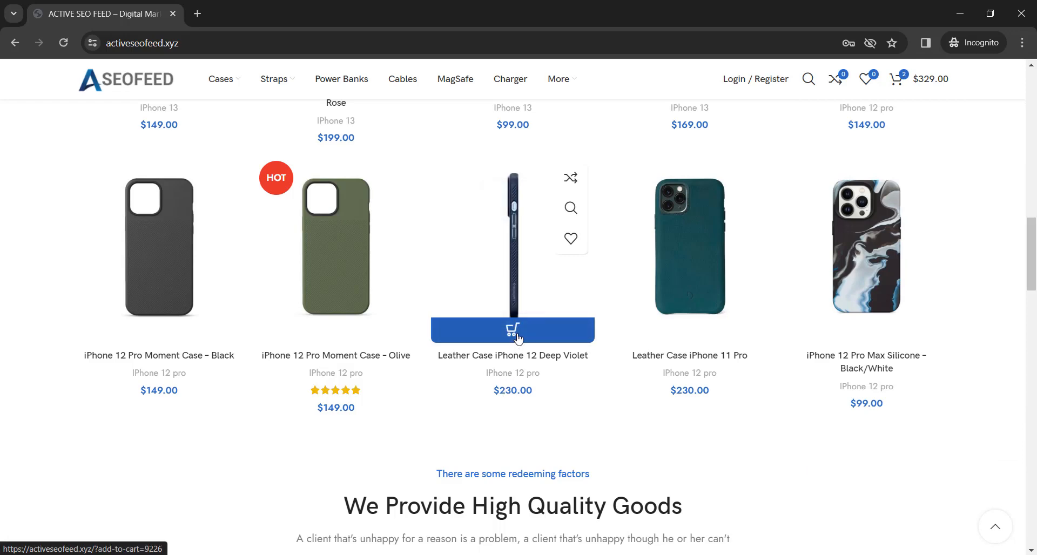
left_click(517, 338)
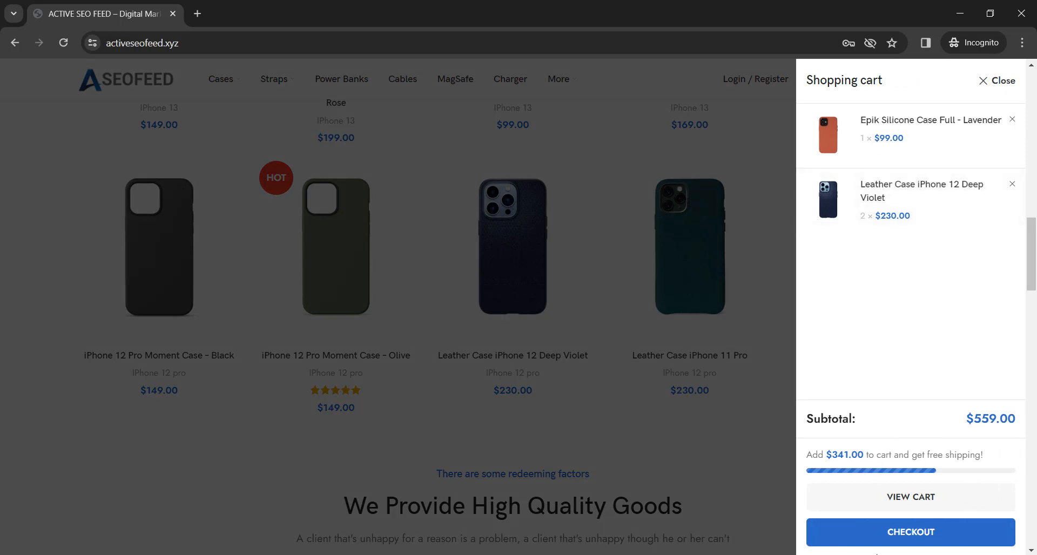
left_click(899, 536)
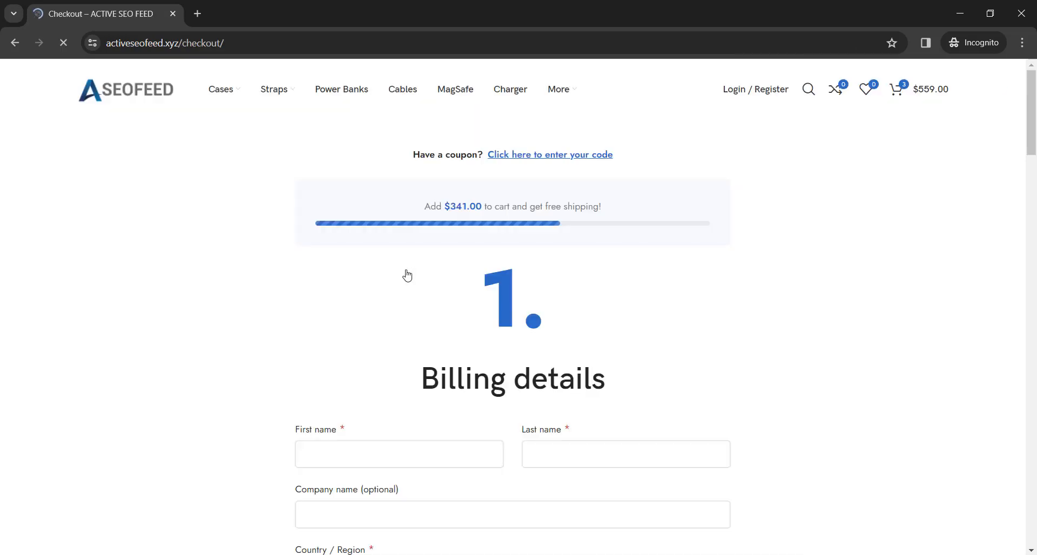
Select the Pay Full Amount option in the checkout order summary and examine the total and payment method.
scroll(295, 252, "down", 4)
scroll(297, 252, "down", 15)
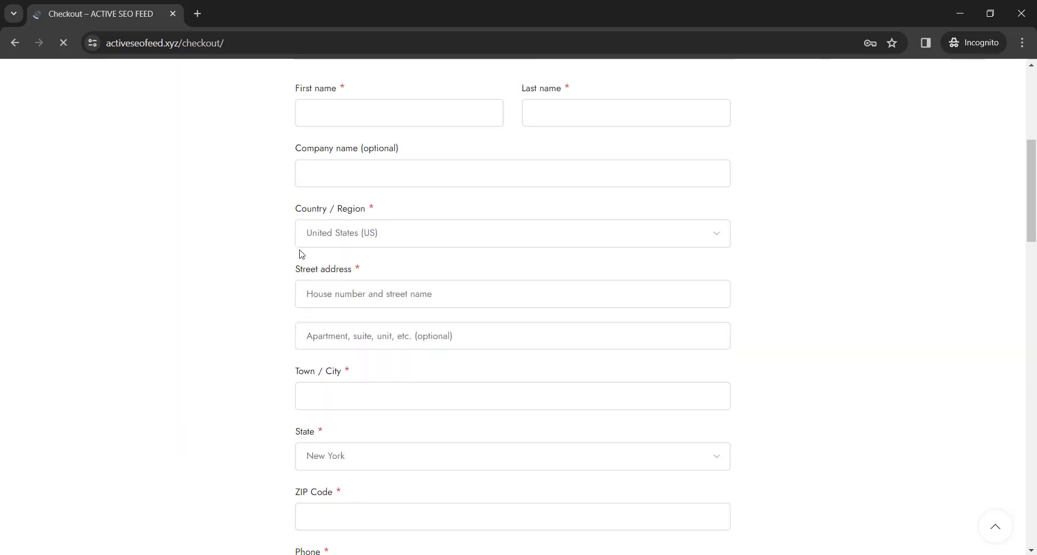
scroll(298, 255, "down", 3)
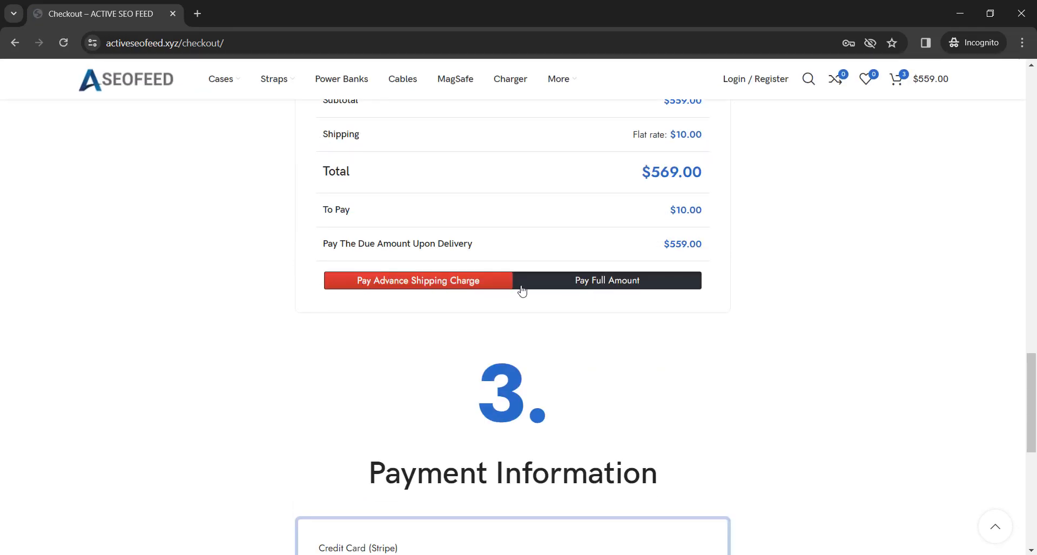
left_click(607, 280)
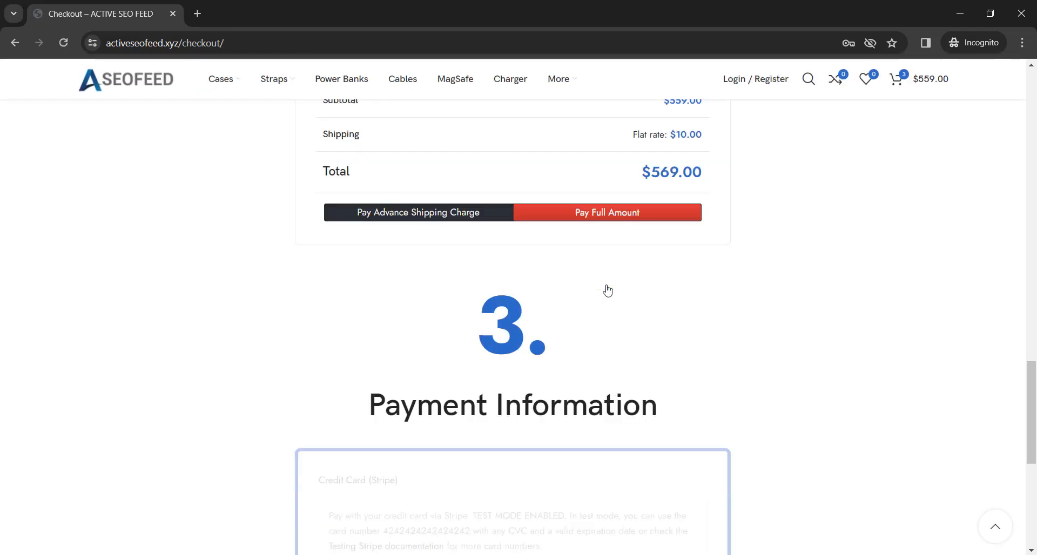
left_click_drag(641, 306, 712, 307)
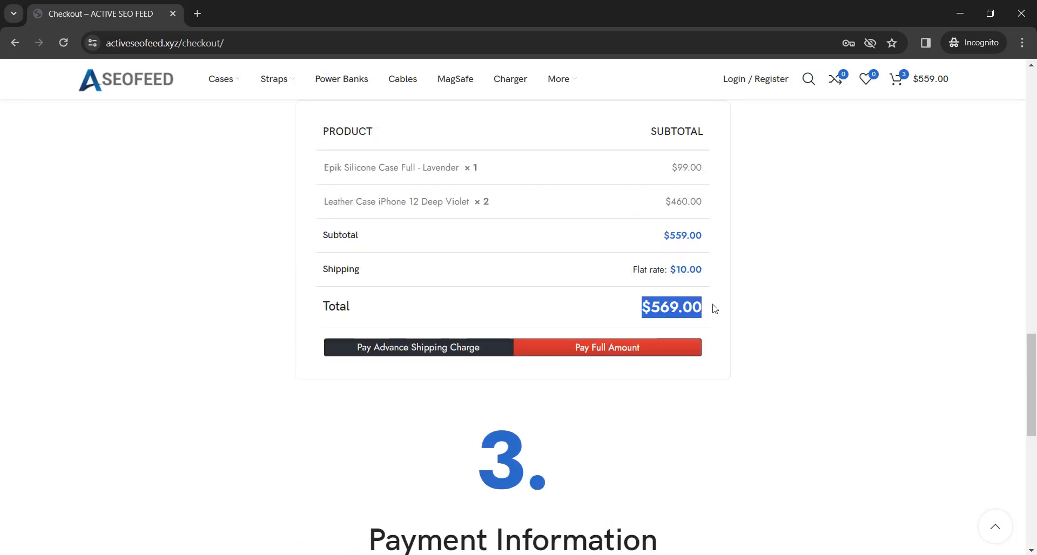
scroll(812, 322, "down", 10)
scroll(815, 323, "up", 6)
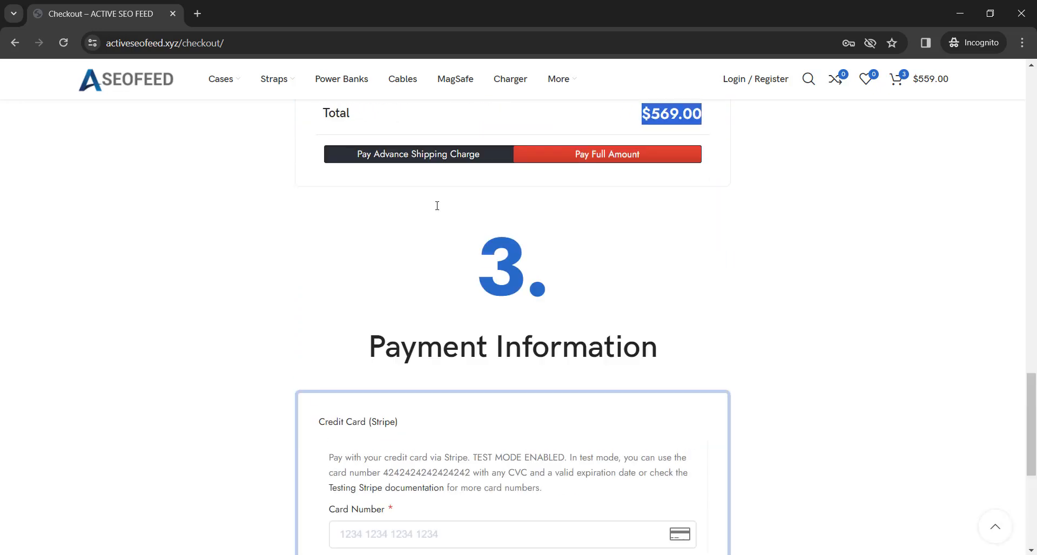
Select Pay Advance Shipping Charge for the order and check the To Pay amount against the shipping fee.
left_click(365, 158)
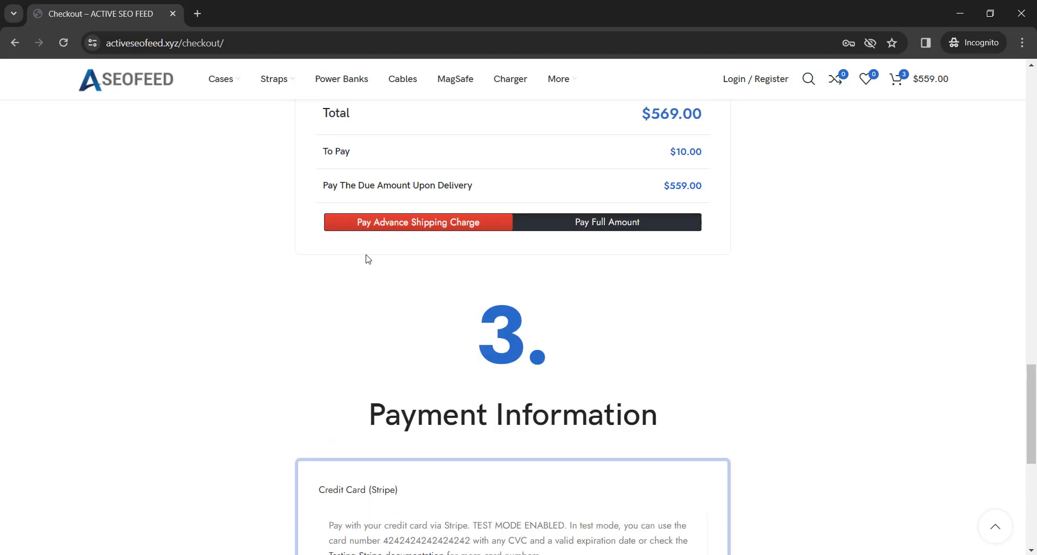
scroll(363, 260, "up", 3)
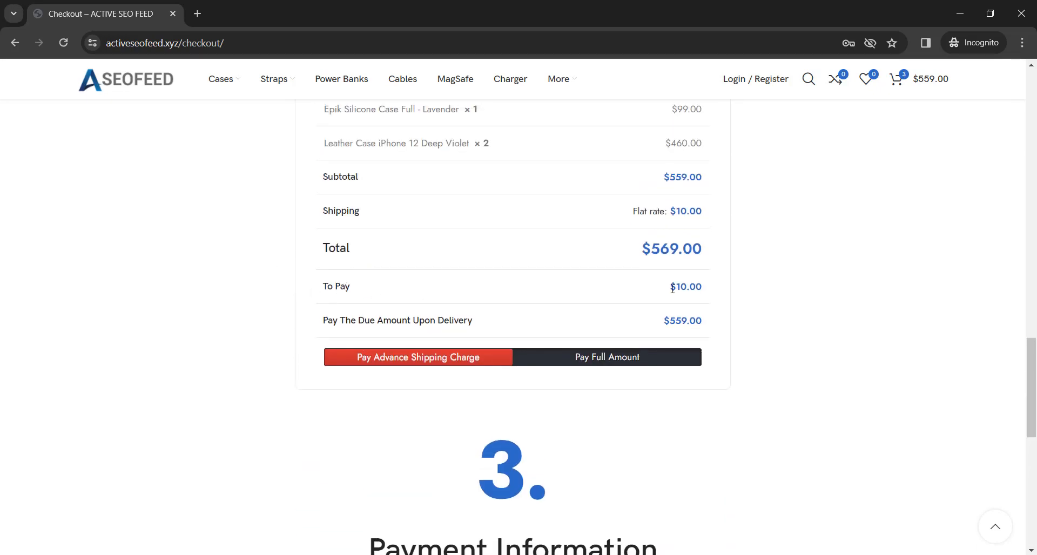
left_click_drag(671, 288, 703, 287)
scroll(868, 310, "up", 1)
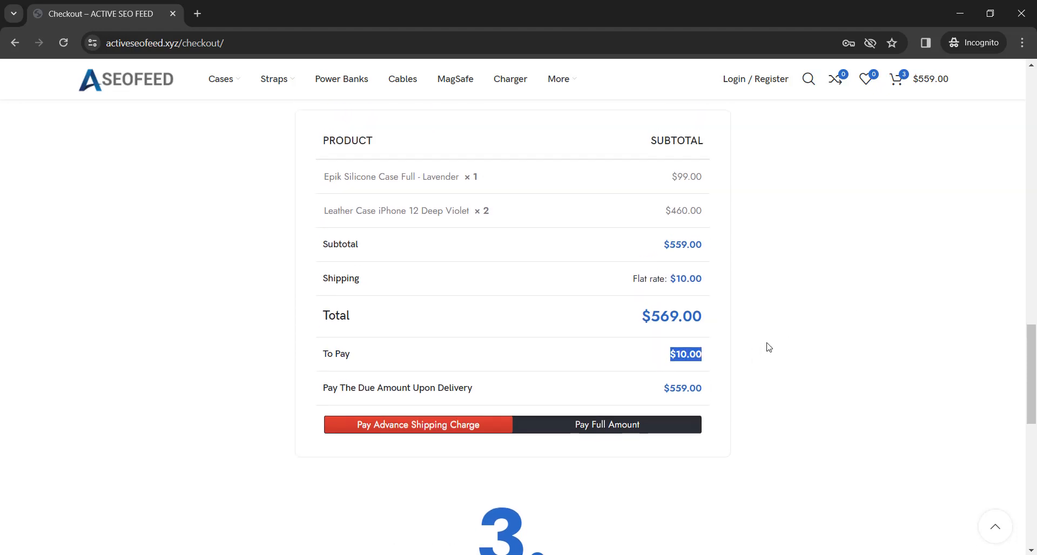
scroll(769, 347, "up", 1)
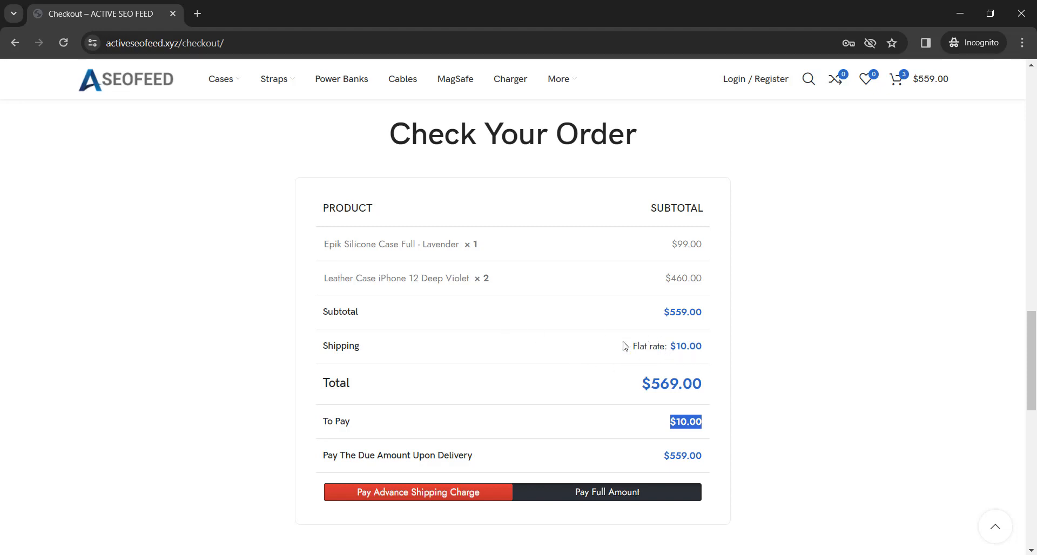
left_click(807, 351)
Fill in the customer's first and last name in the billing details using the saved suggestions.
scroll(100, 363, "down", 2)
scroll(106, 362, "up", 1)
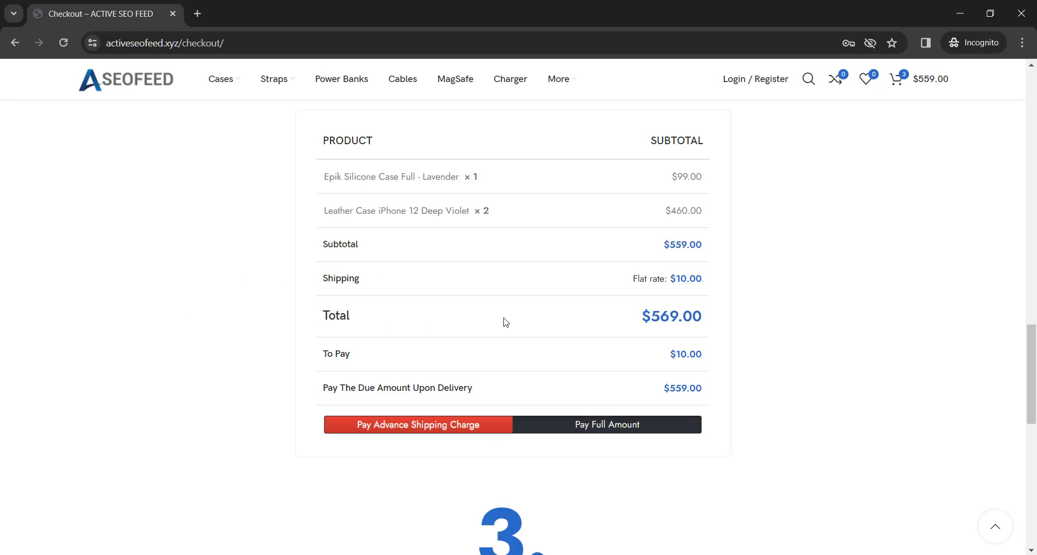
scroll(151, 268, "down", 5)
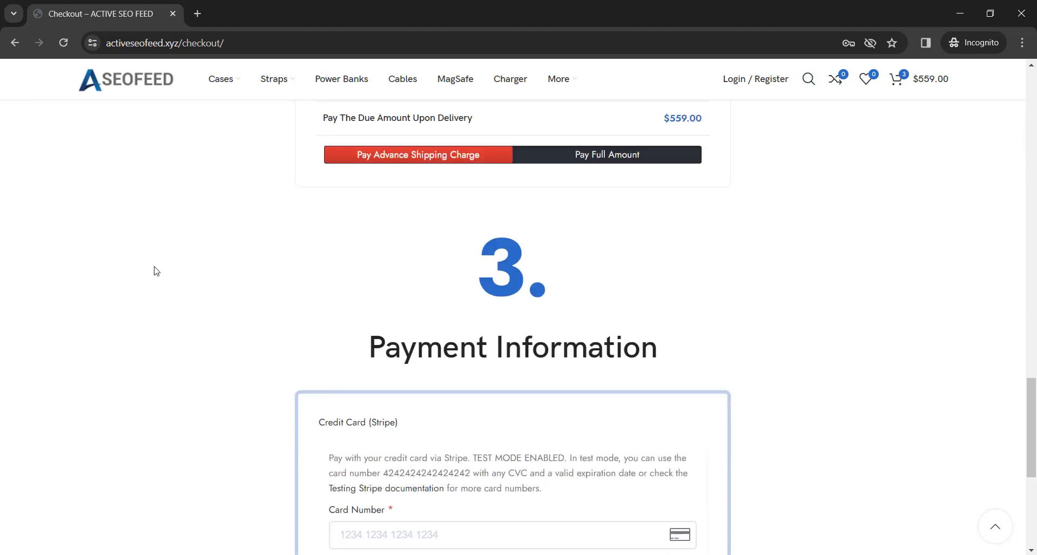
scroll(153, 270, "up", 12)
scroll(156, 271, "up", 10)
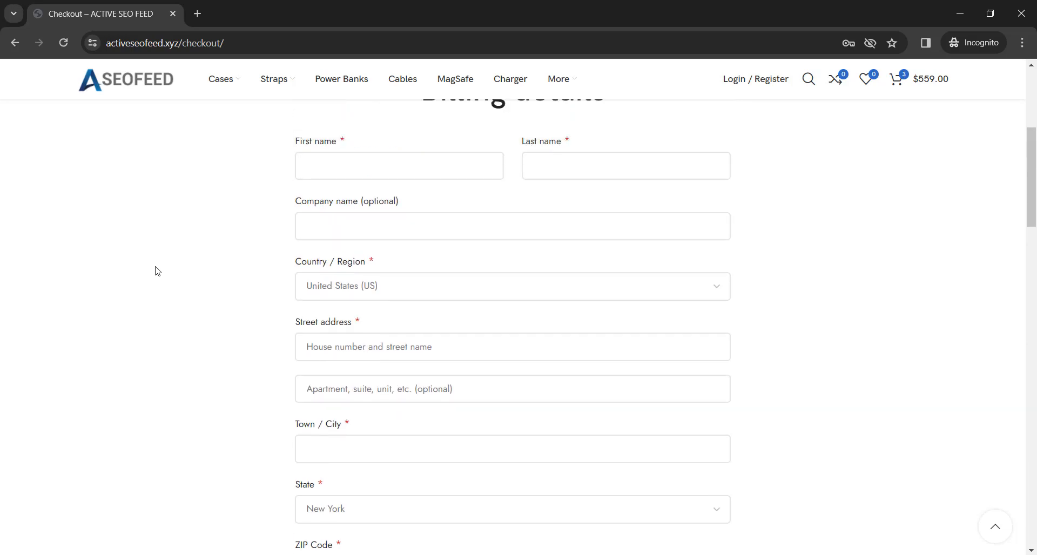
scroll(157, 271, "down", 1)
scroll(155, 271, "down", 1)
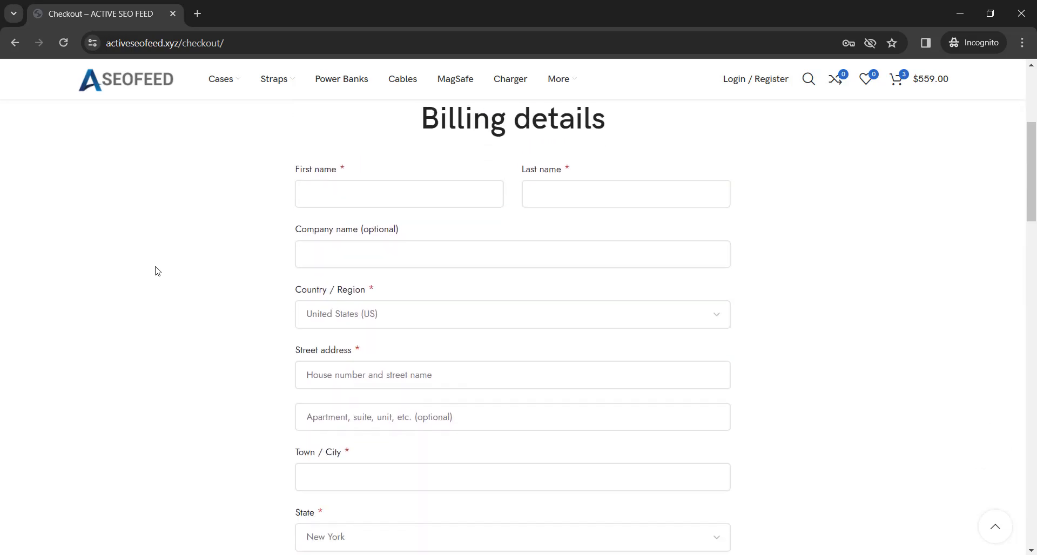
left_click(377, 194)
left_click(376, 257)
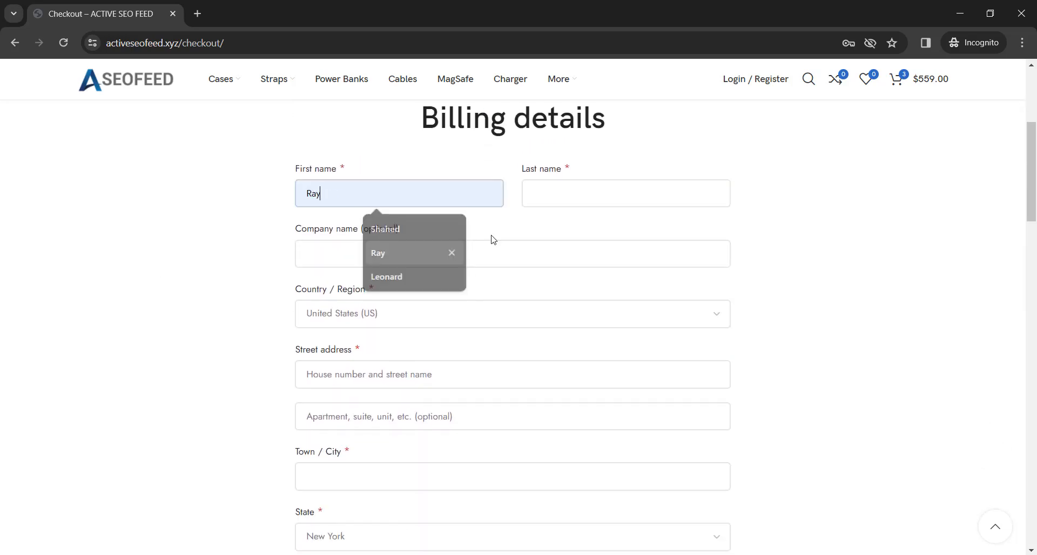
left_click(567, 192)
left_click(598, 254)
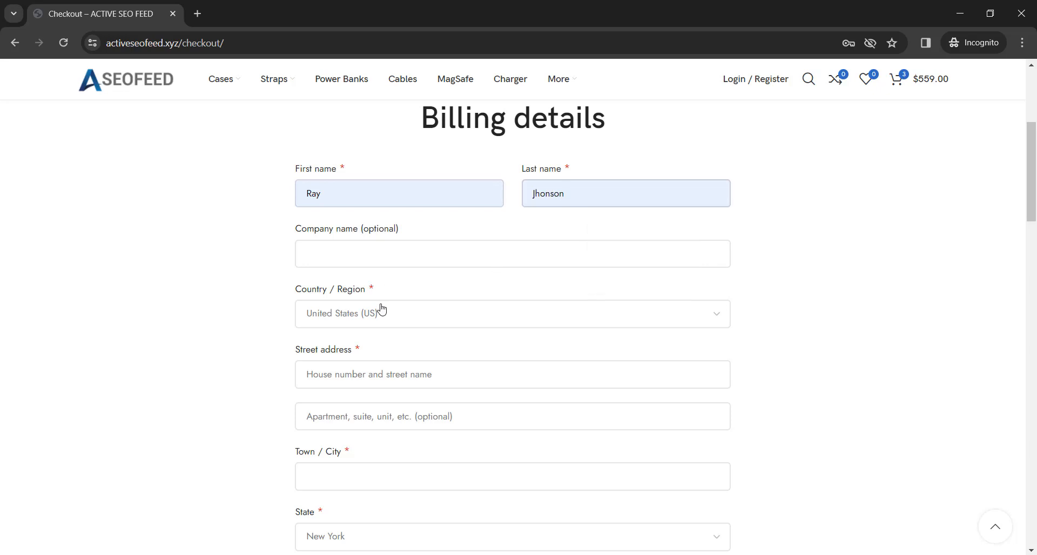
Fill in the customer's street address, town and ZIP code in the billing details.
scroll(380, 305, "down", 2)
scroll(391, 194, "up", 1)
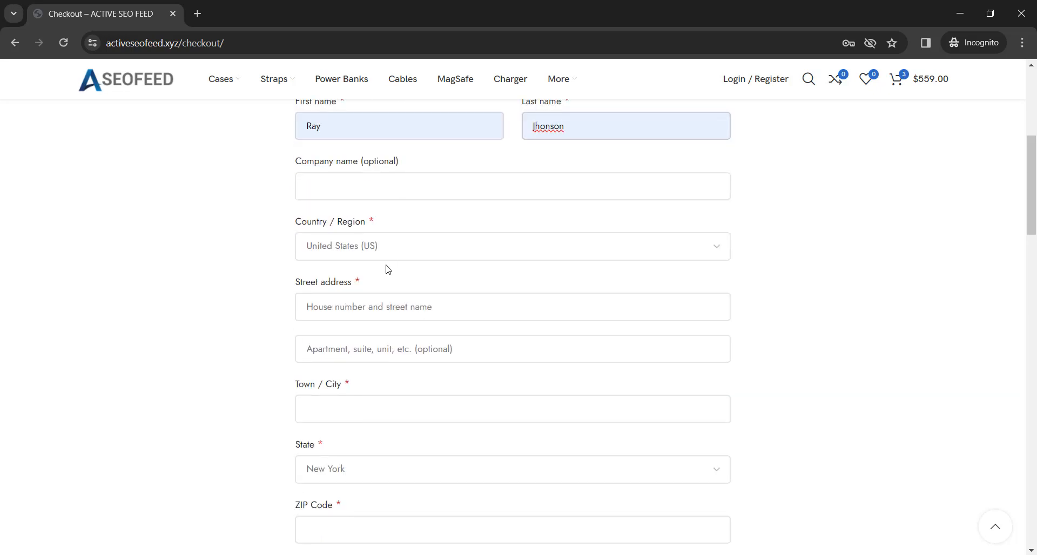
left_click(373, 303)
left_click(398, 364)
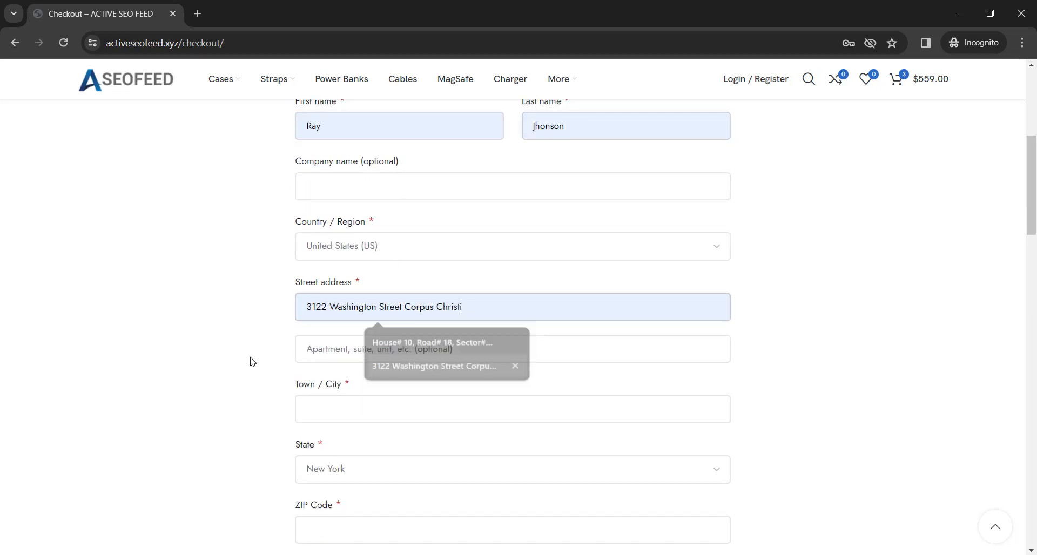
scroll(157, 326, "down", 2)
left_click(317, 280)
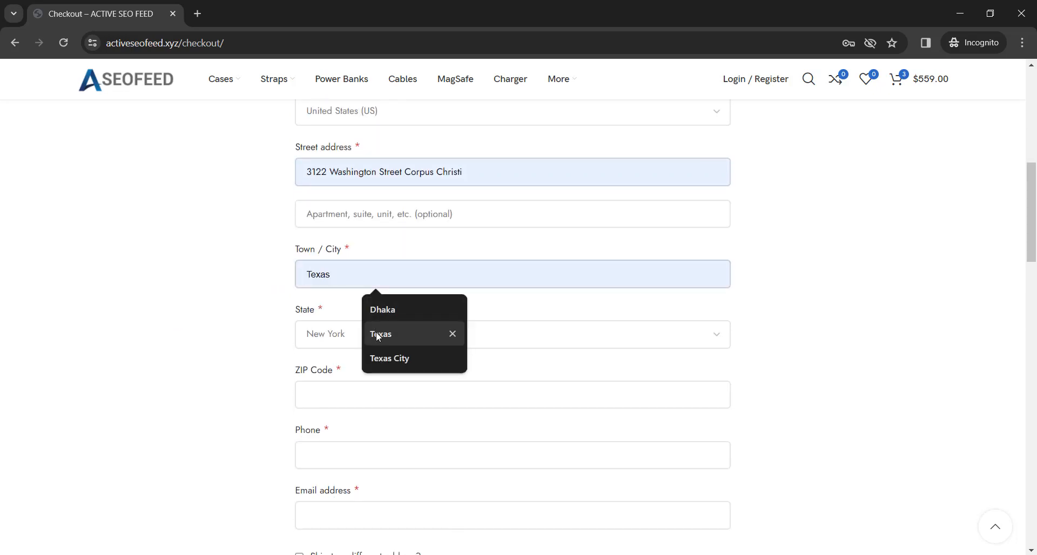
left_click(384, 358)
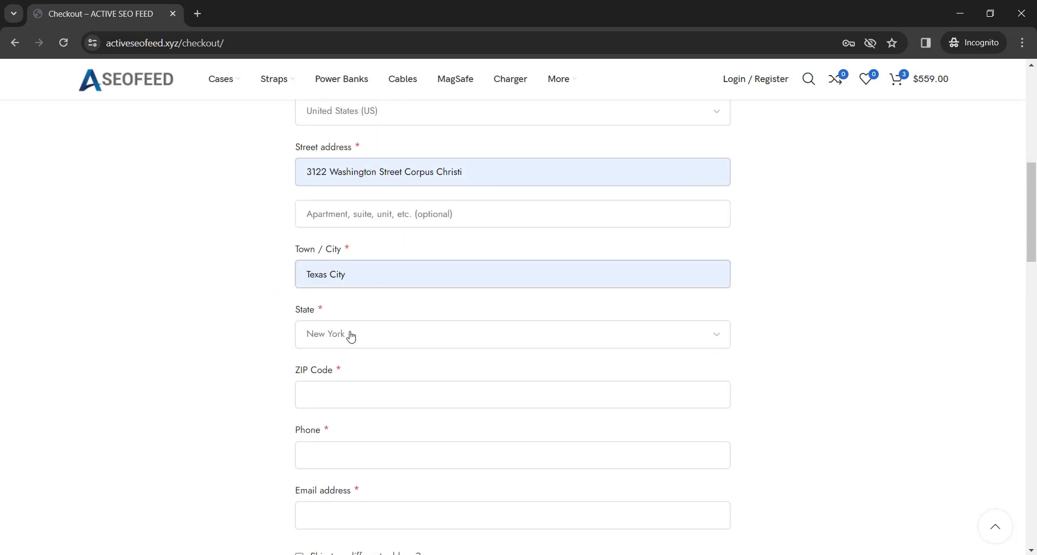
scroll(349, 333, "down", 2)
left_click(350, 250)
left_click(384, 293)
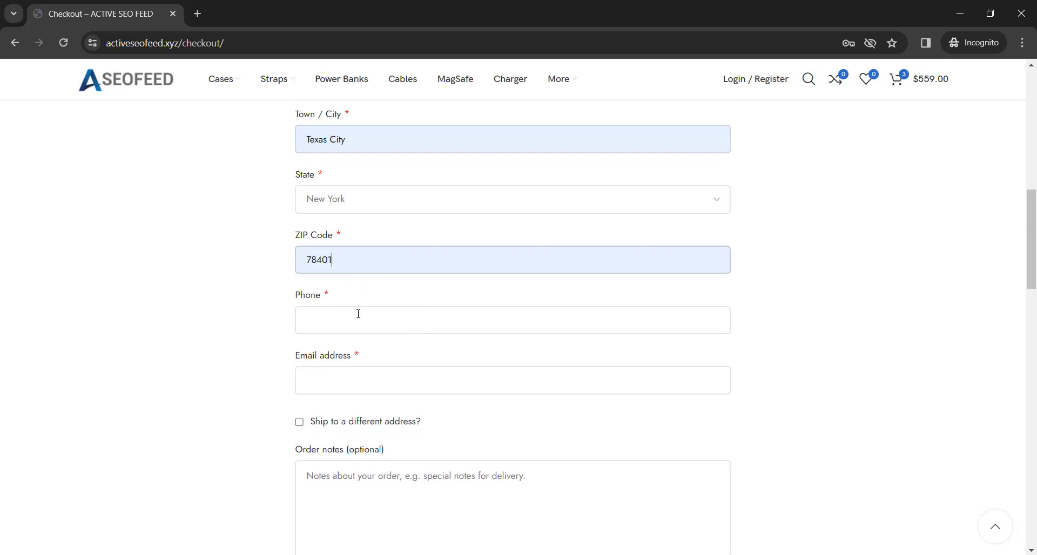
Fill in the customer's phone number and email address in the billing details.
left_click(356, 316)
left_click(382, 380)
scroll(299, 202, "down", 3)
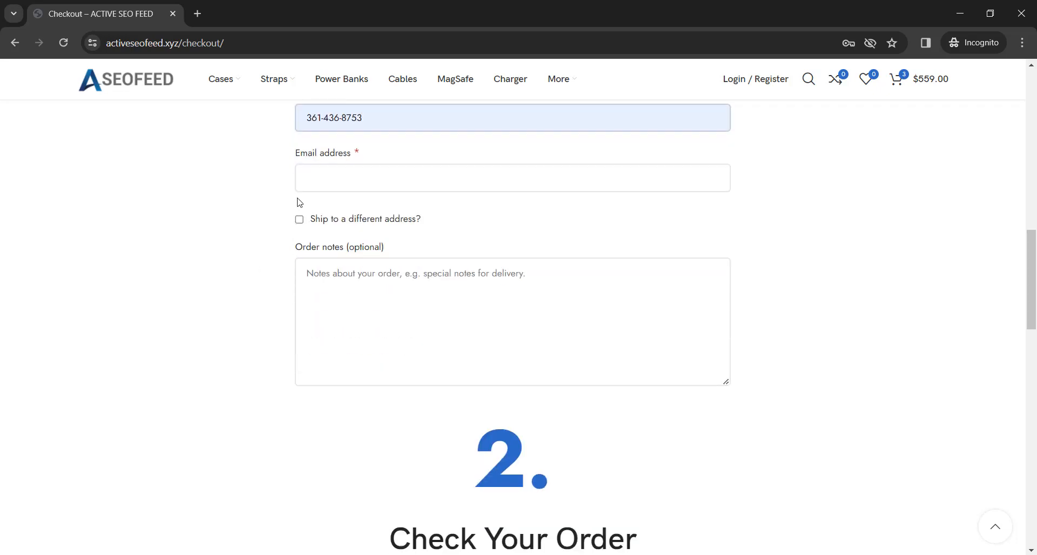
left_click(318, 170)
type("te")
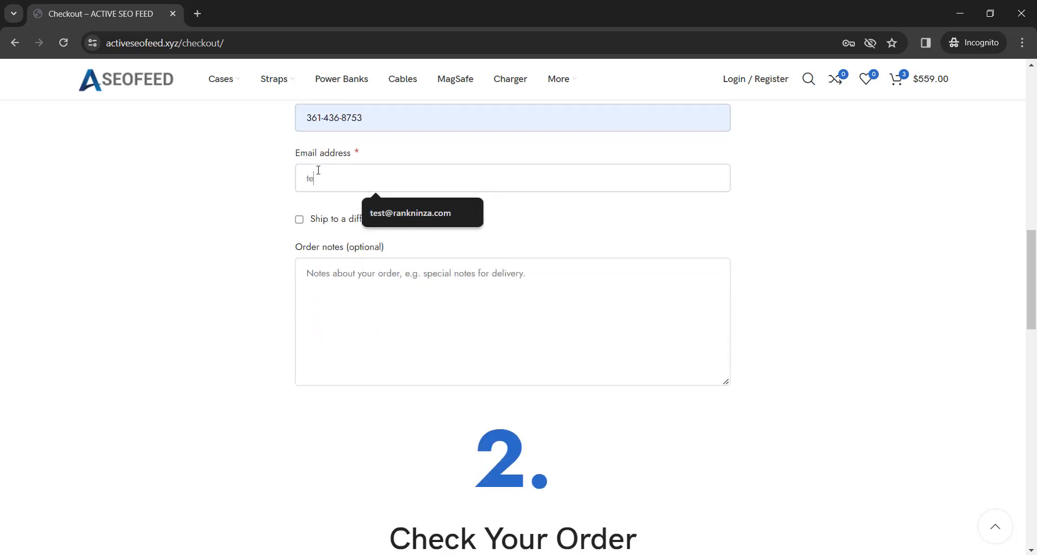
type("st")
left_click(421, 216)
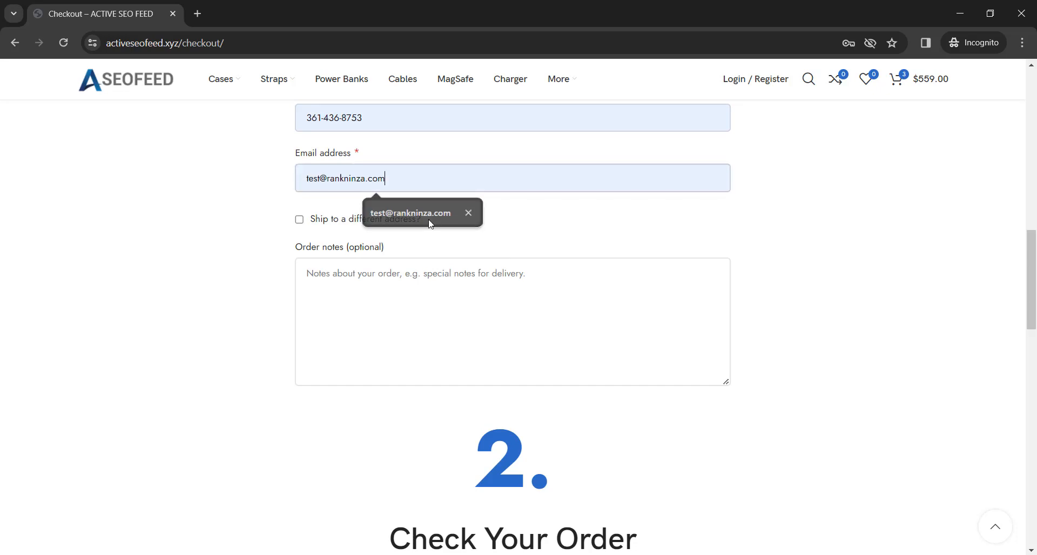
Enter the Stripe test card number, expiry date and card code, and place the order.
scroll(252, 242, "down", 10)
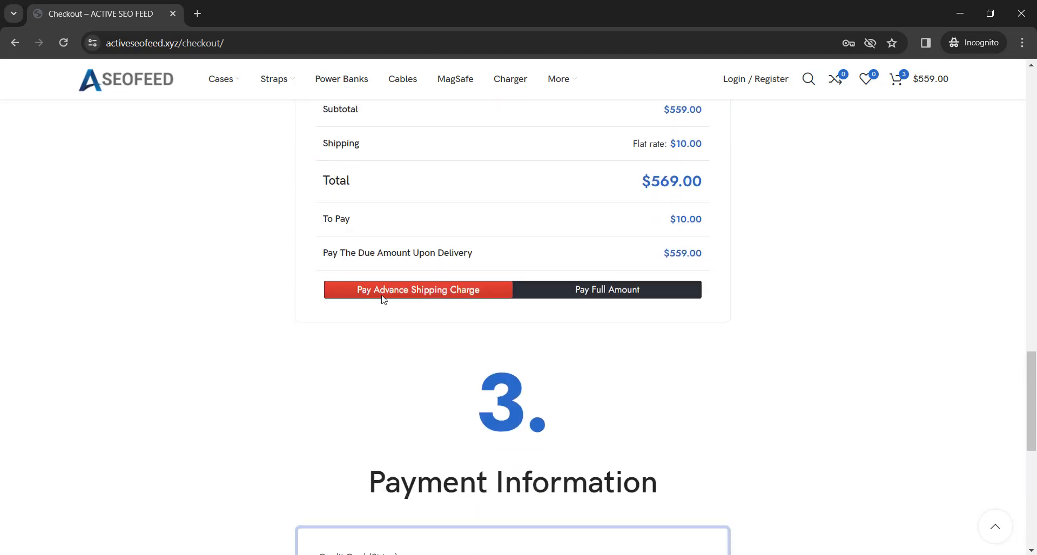
scroll(275, 326, "down", 4)
scroll(279, 327, "down", 3)
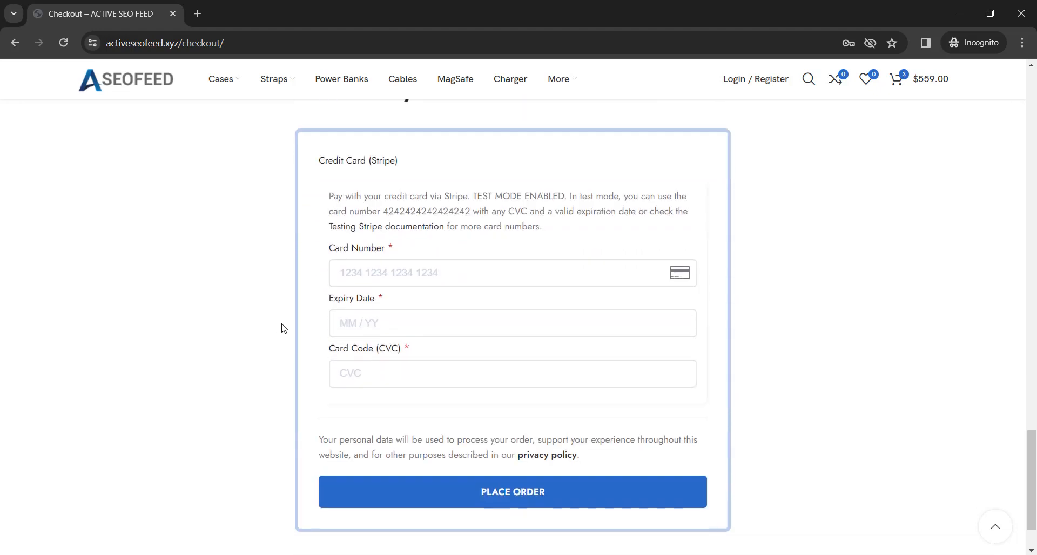
left_click(349, 267)
type("4242 4242 4242 4242")
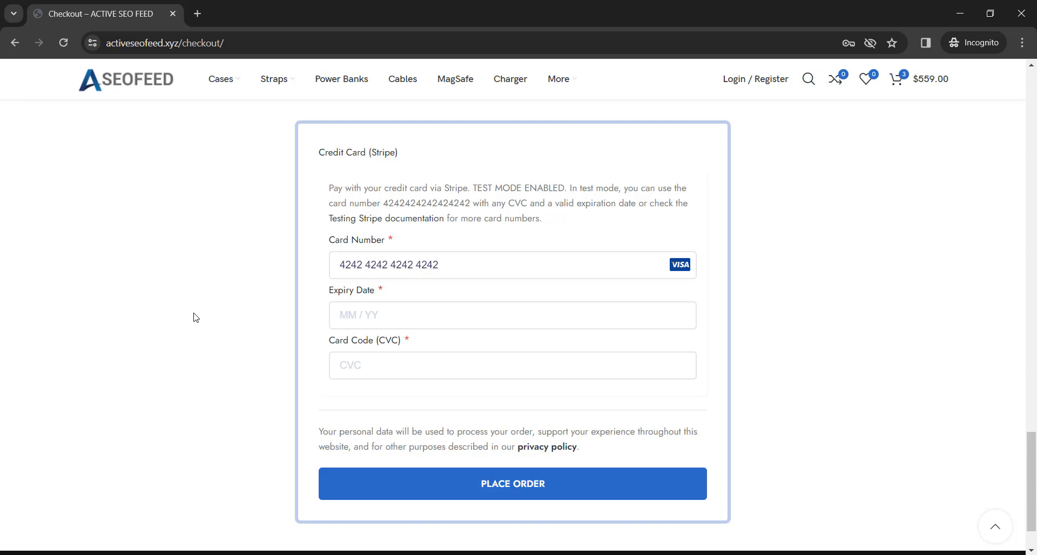
type("0")
type("2")
type("584")
left_click(497, 485)
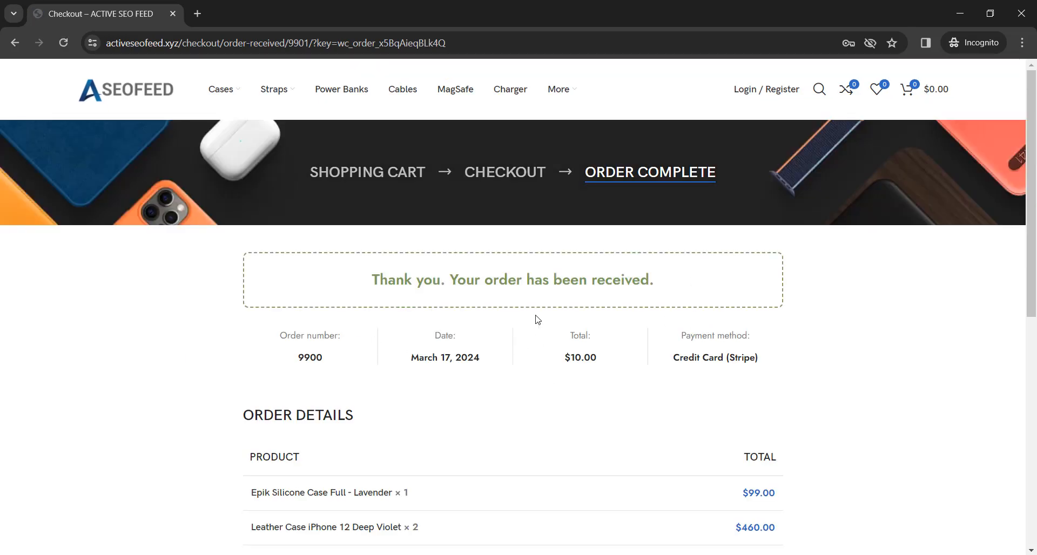
Close the Incognito window and open the site's storefront in a new tab from the WooCommerce settings page.
left_click(1021, 14)
left_click(265, 15)
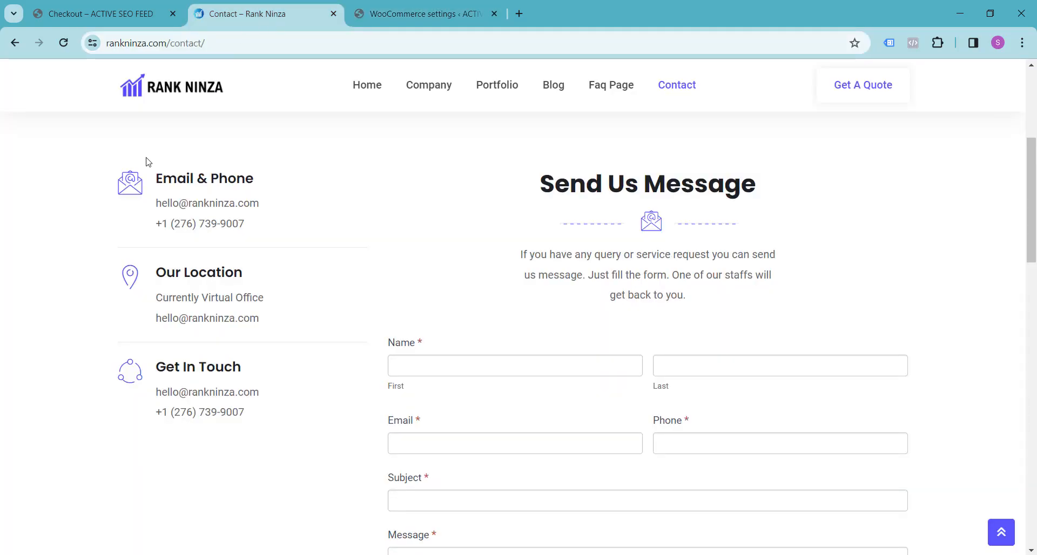
left_click(405, 5)
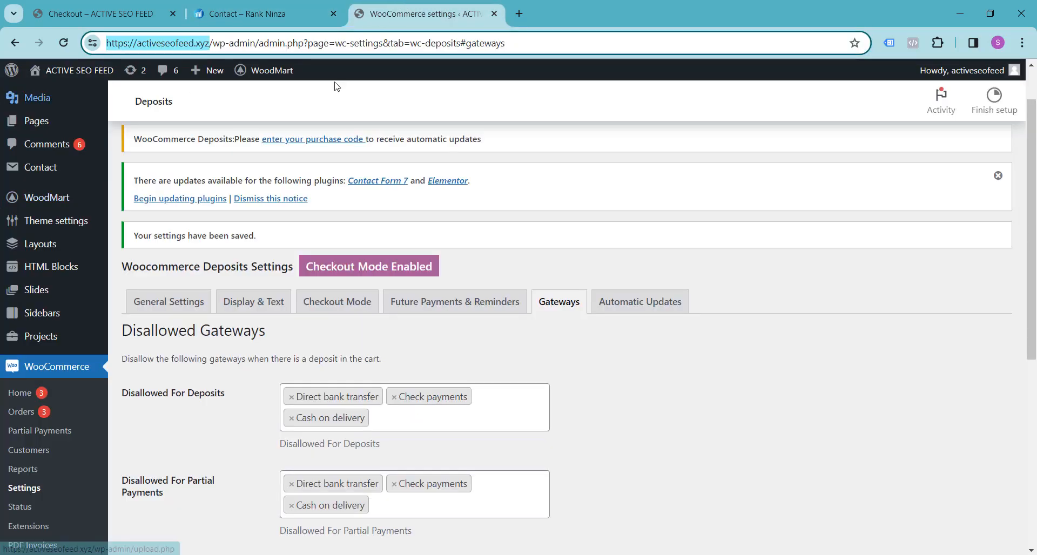
mouse_move(77, 80)
right_click(62, 97)
left_click(110, 104)
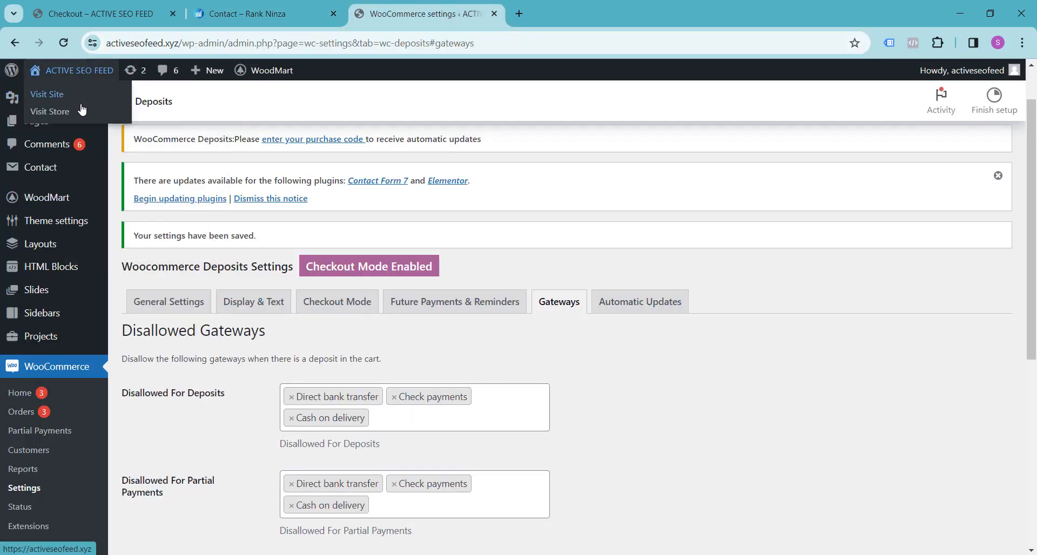
left_click(559, 16)
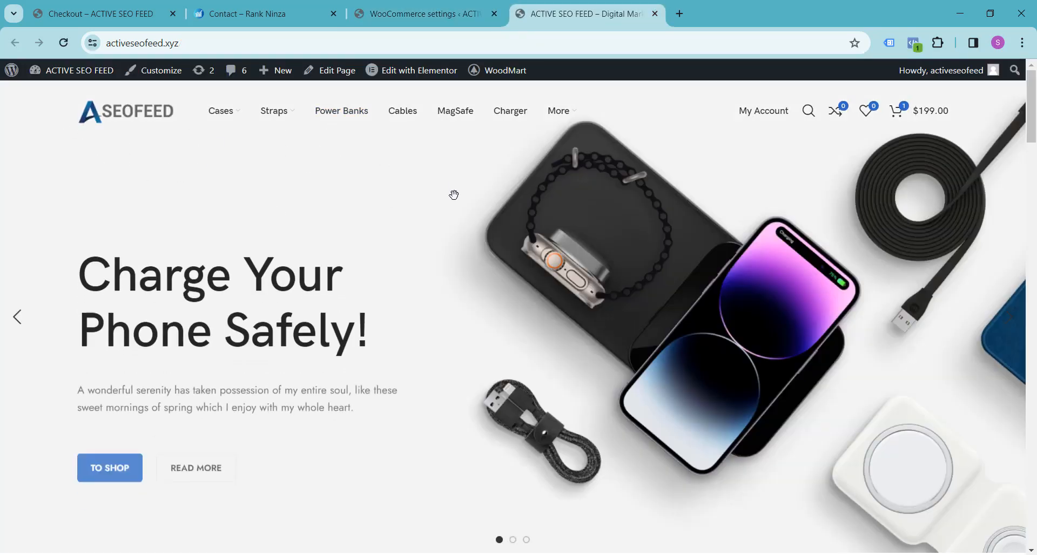
scroll(540, 211, "down", 10)
scroll(600, 218, "down", 5)
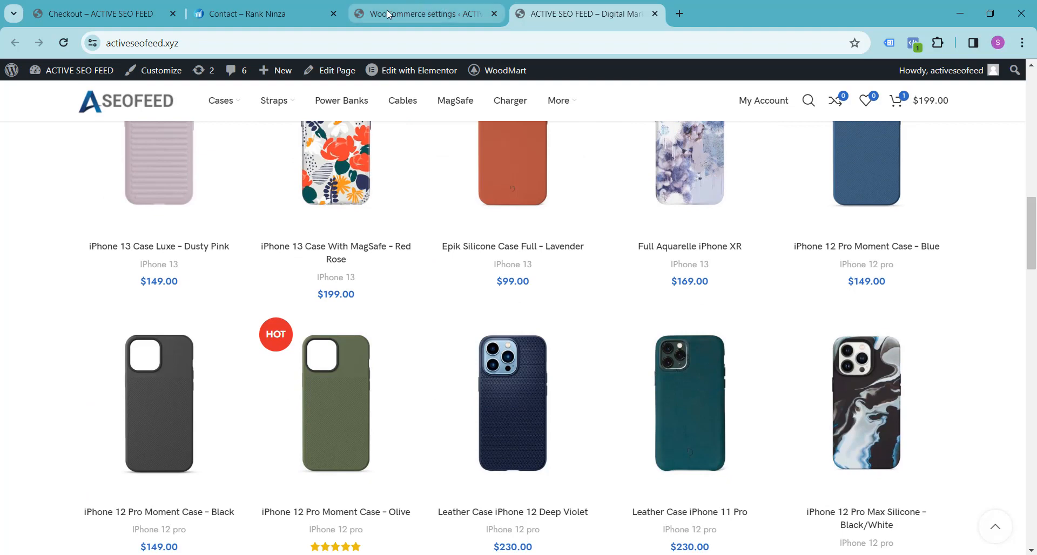
Look over the contact details and message form on the Rank Ninza contact page.
left_click(259, 13)
scroll(86, 291, "down", 6)
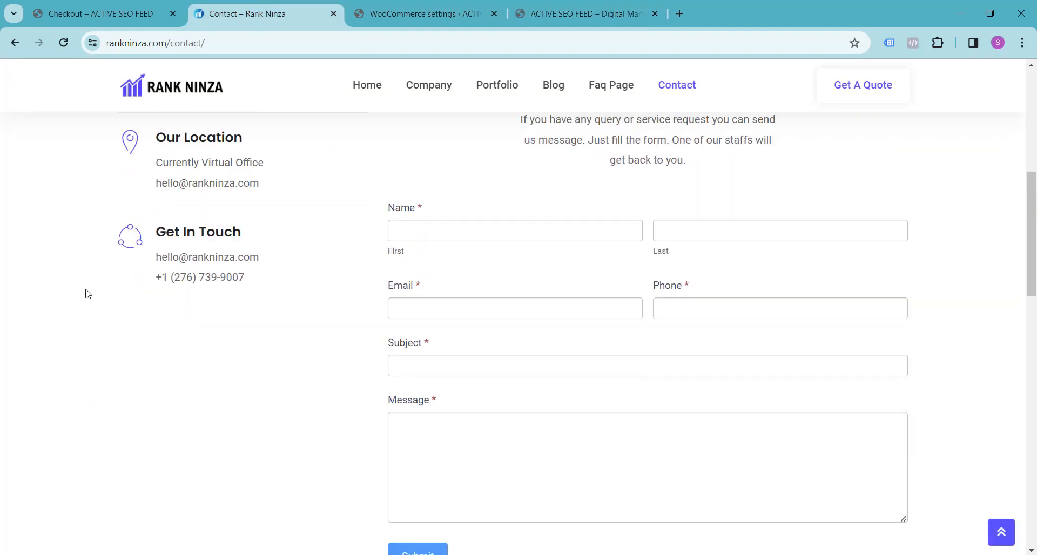
scroll(86, 292, "up", 5)
scroll(86, 294, "up", 5)
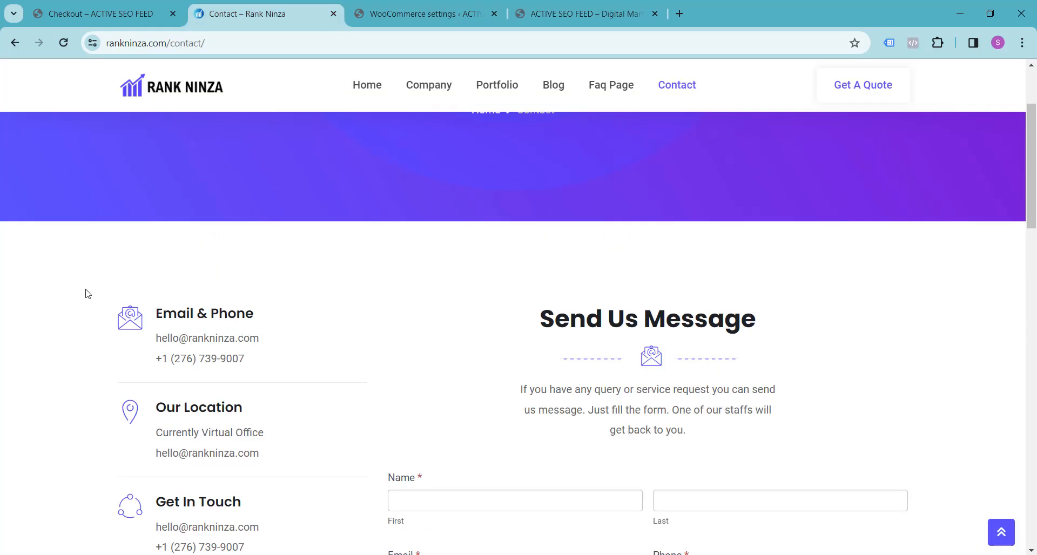
scroll(85, 293, "down", 3)
scroll(86, 294, "down", 2)
scroll(71, 303, "up", 1)
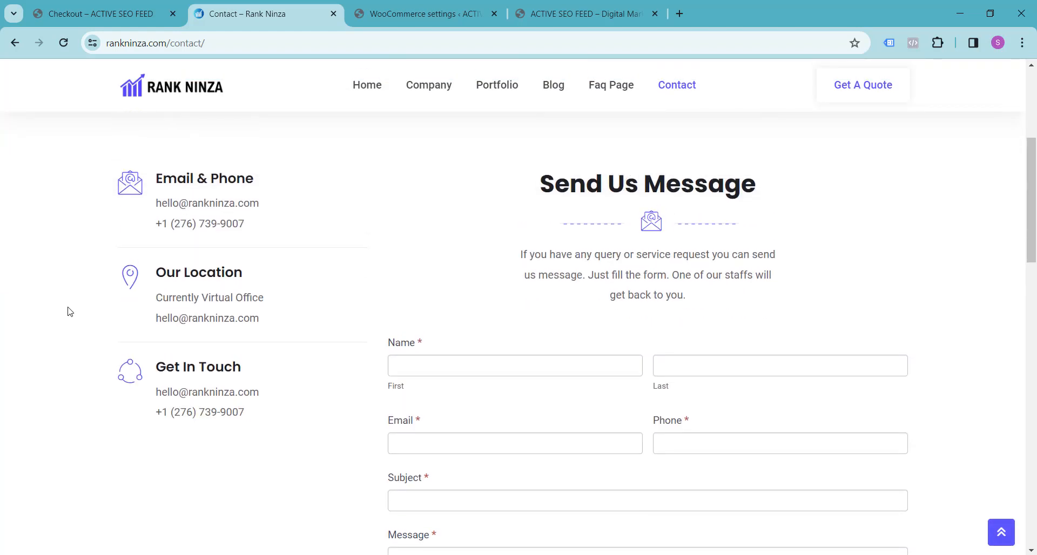